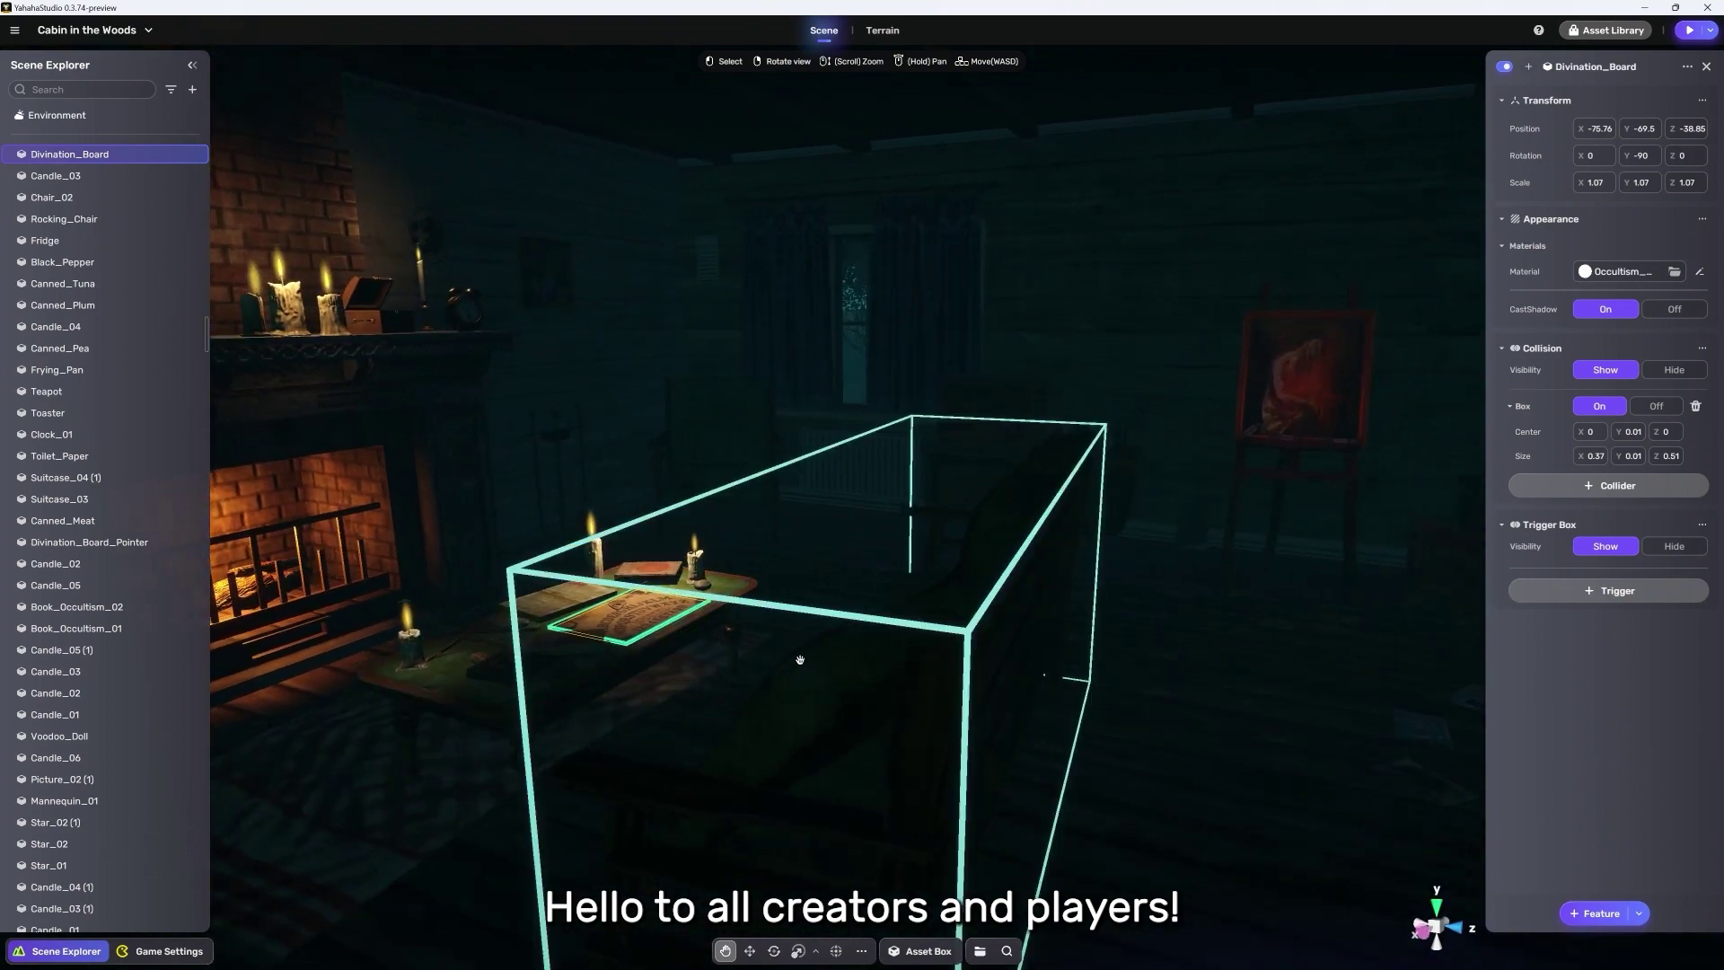
Select the 80sTelevision on the side cabinet in the cabin and inspect it from another angle
right_drag(796, 666, 990, 542)
click(1022, 467)
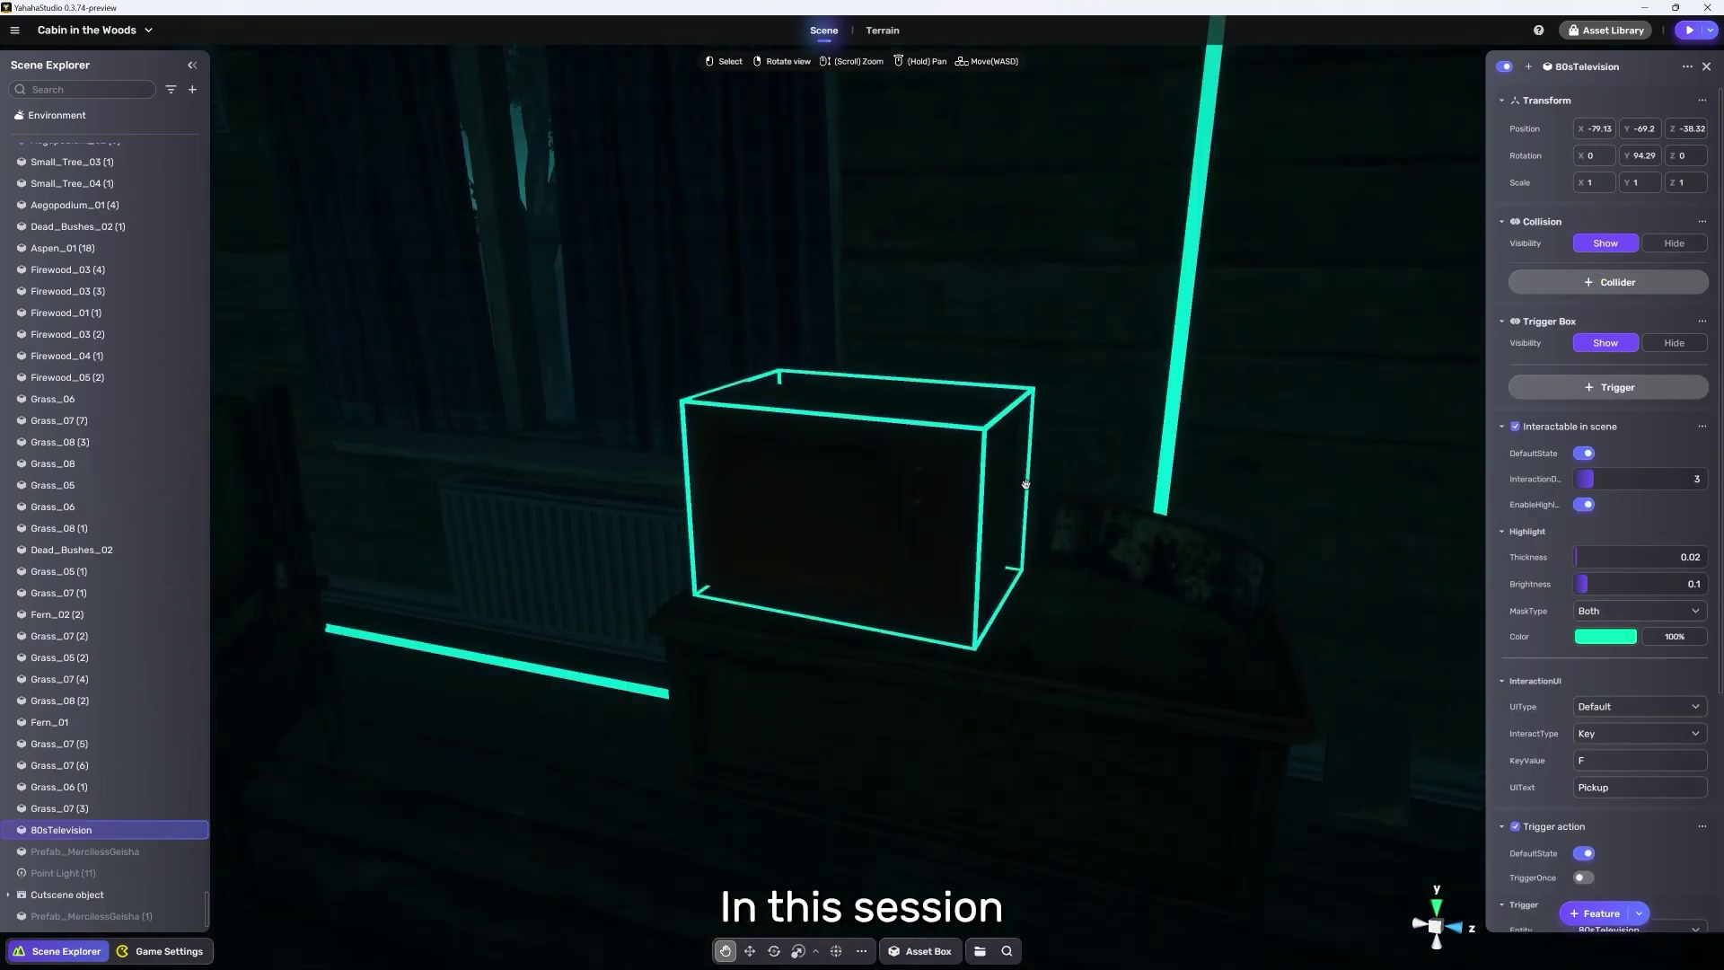
right_drag(1046, 516, 894, 530)
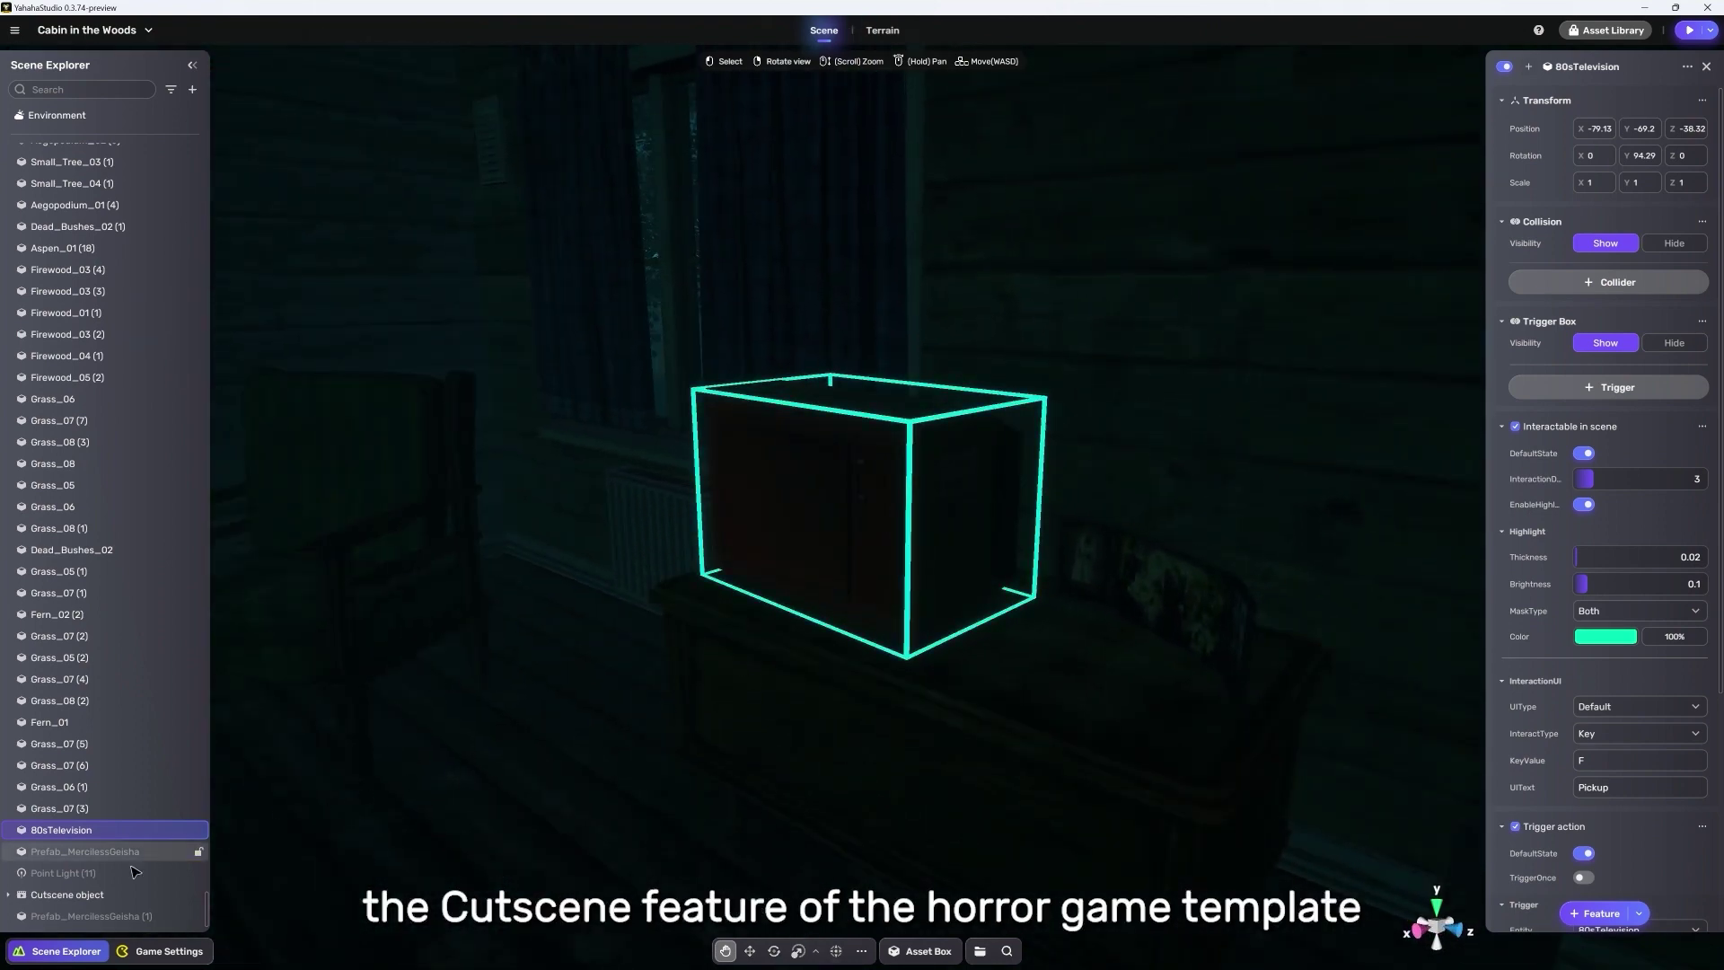
Open the existing Cutscene object for editing and scrub its timeline to about 6 seconds to preview the animation
click(67, 894)
click(1604, 286)
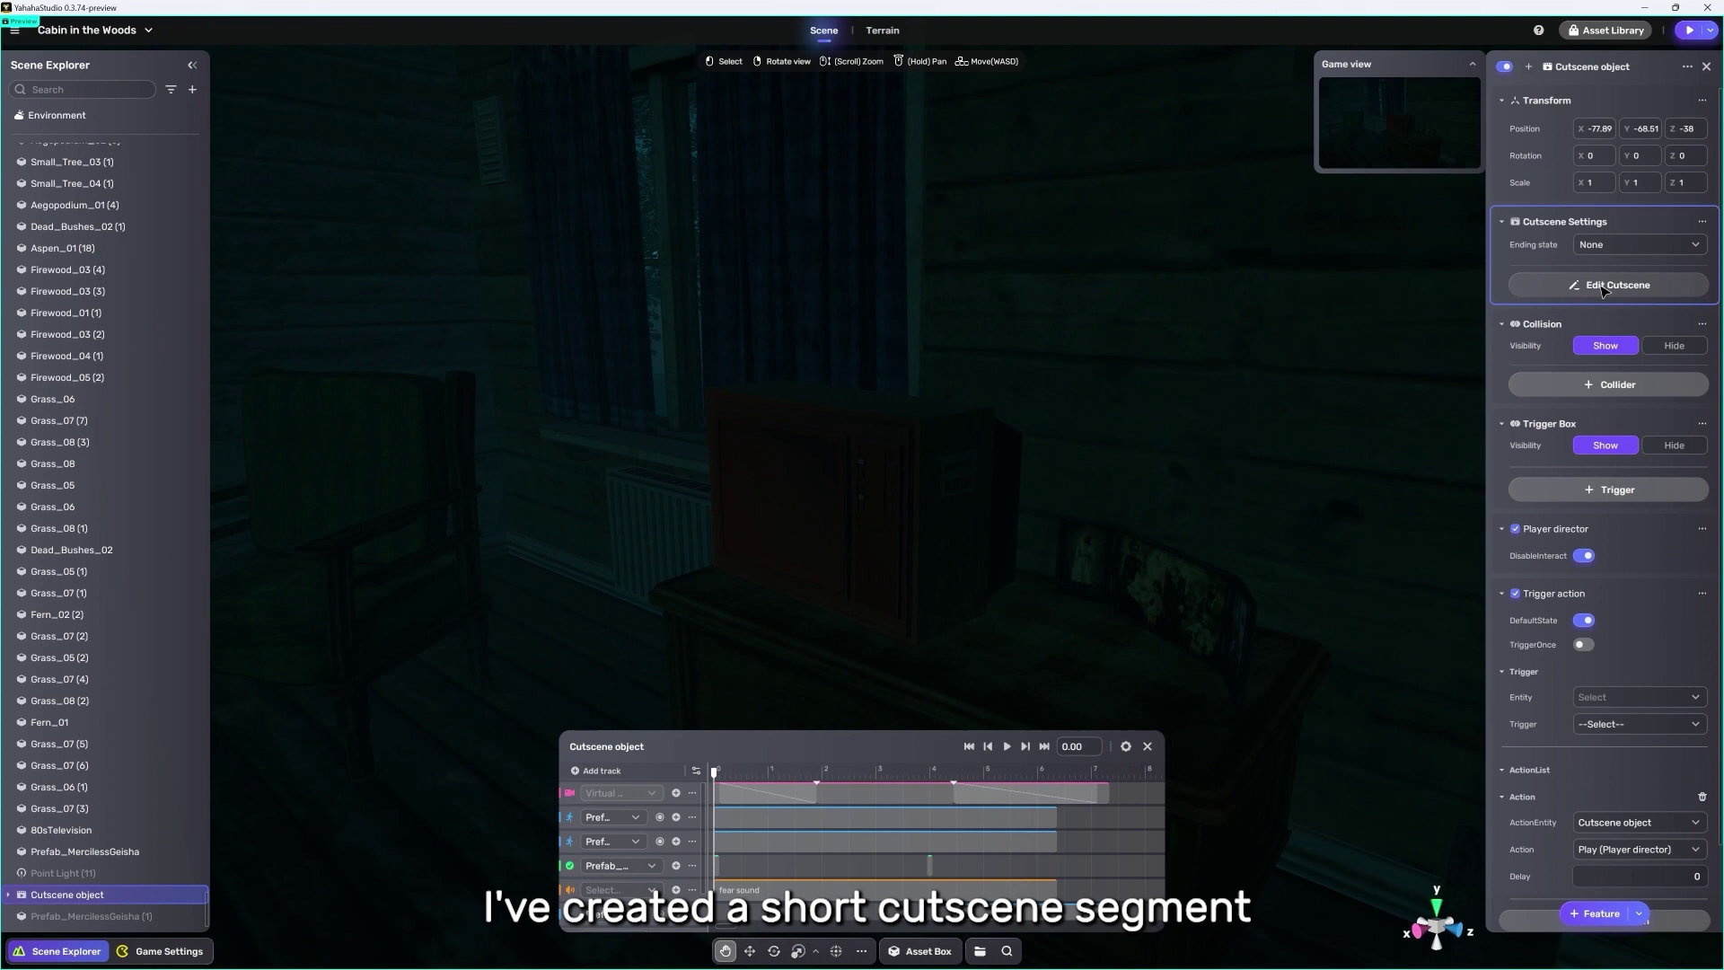
drag(715, 771, 1051, 750)
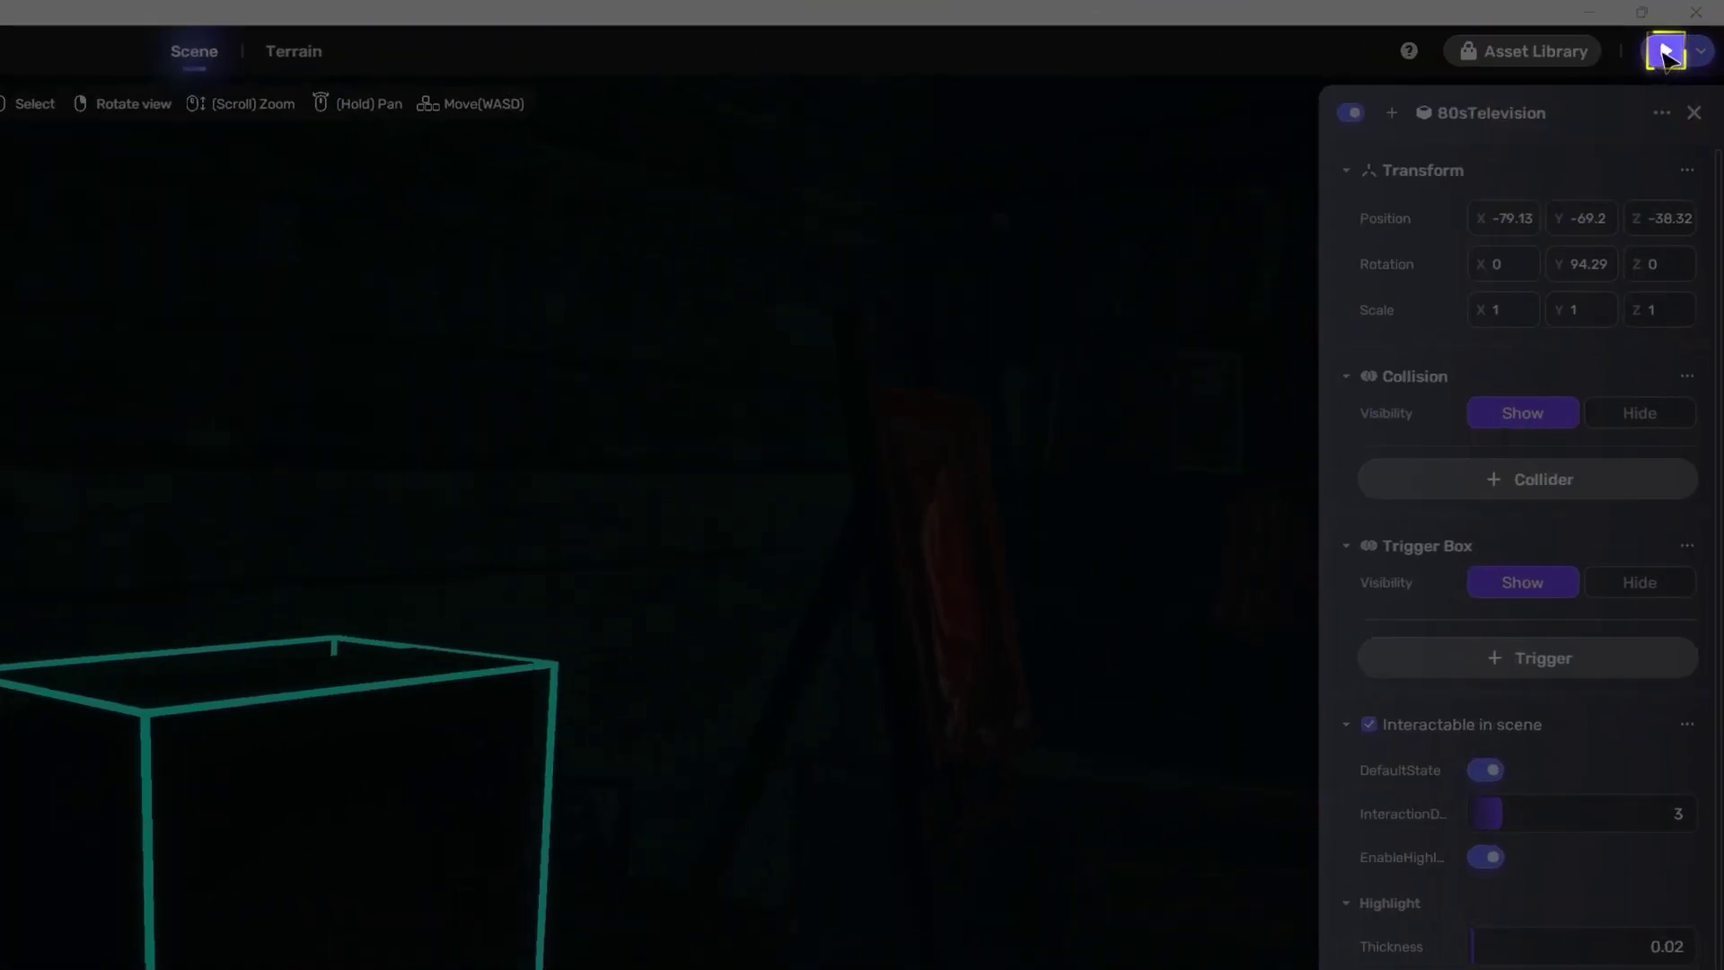
Run the game and walk forward through the cabin to try out the cutscene
click(1665, 52)
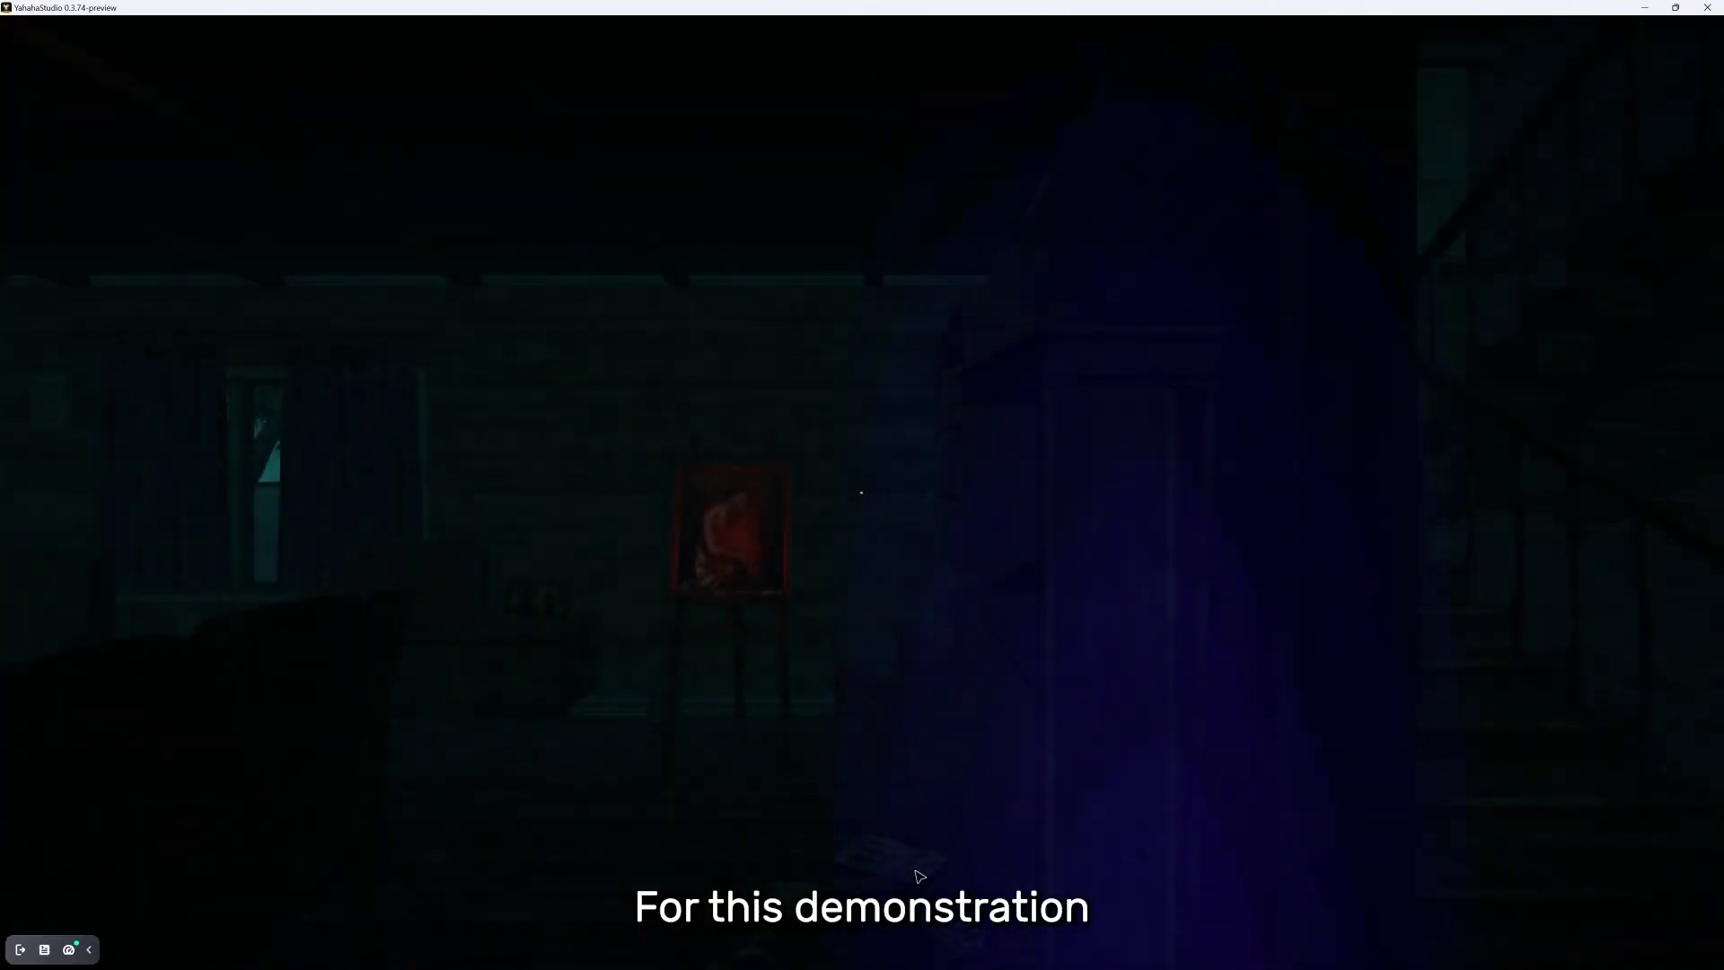
key(w)
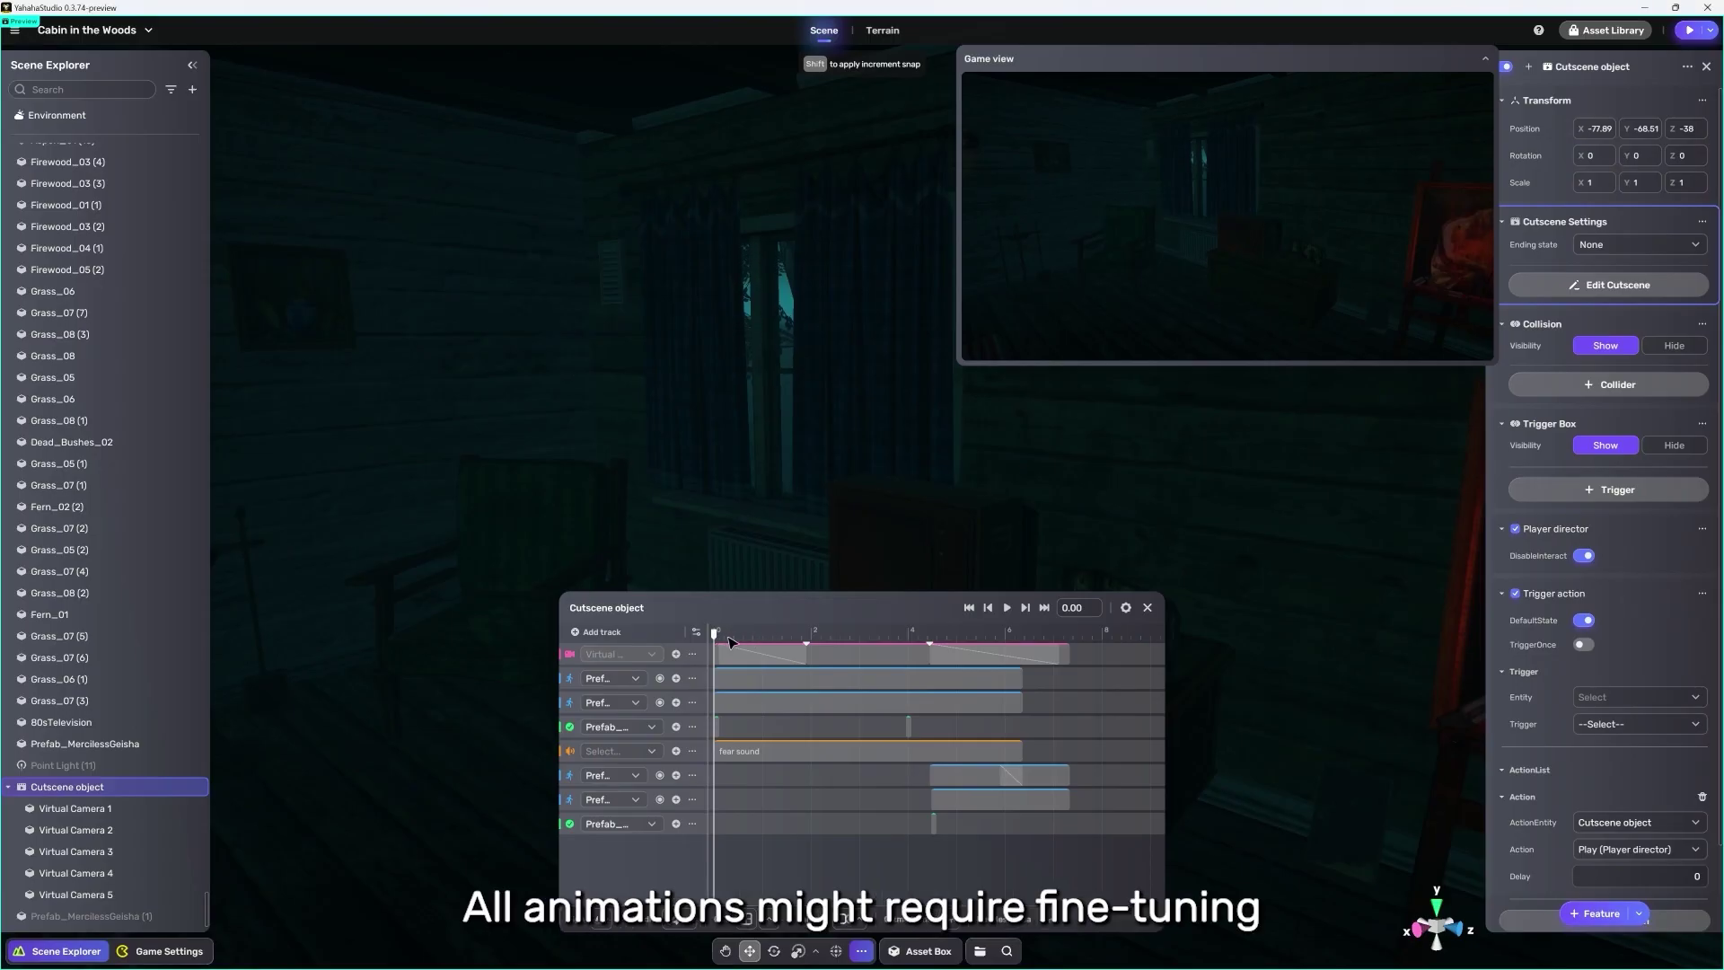
Look around the cabin and reopen the Cutscene object's timeline, scrubbing it to about 4 seconds to review the animation
mouse_move(716, 640)
mouse_down()
mouse_move(892, 650)
mouse_move(696, 658)
mouse_up()
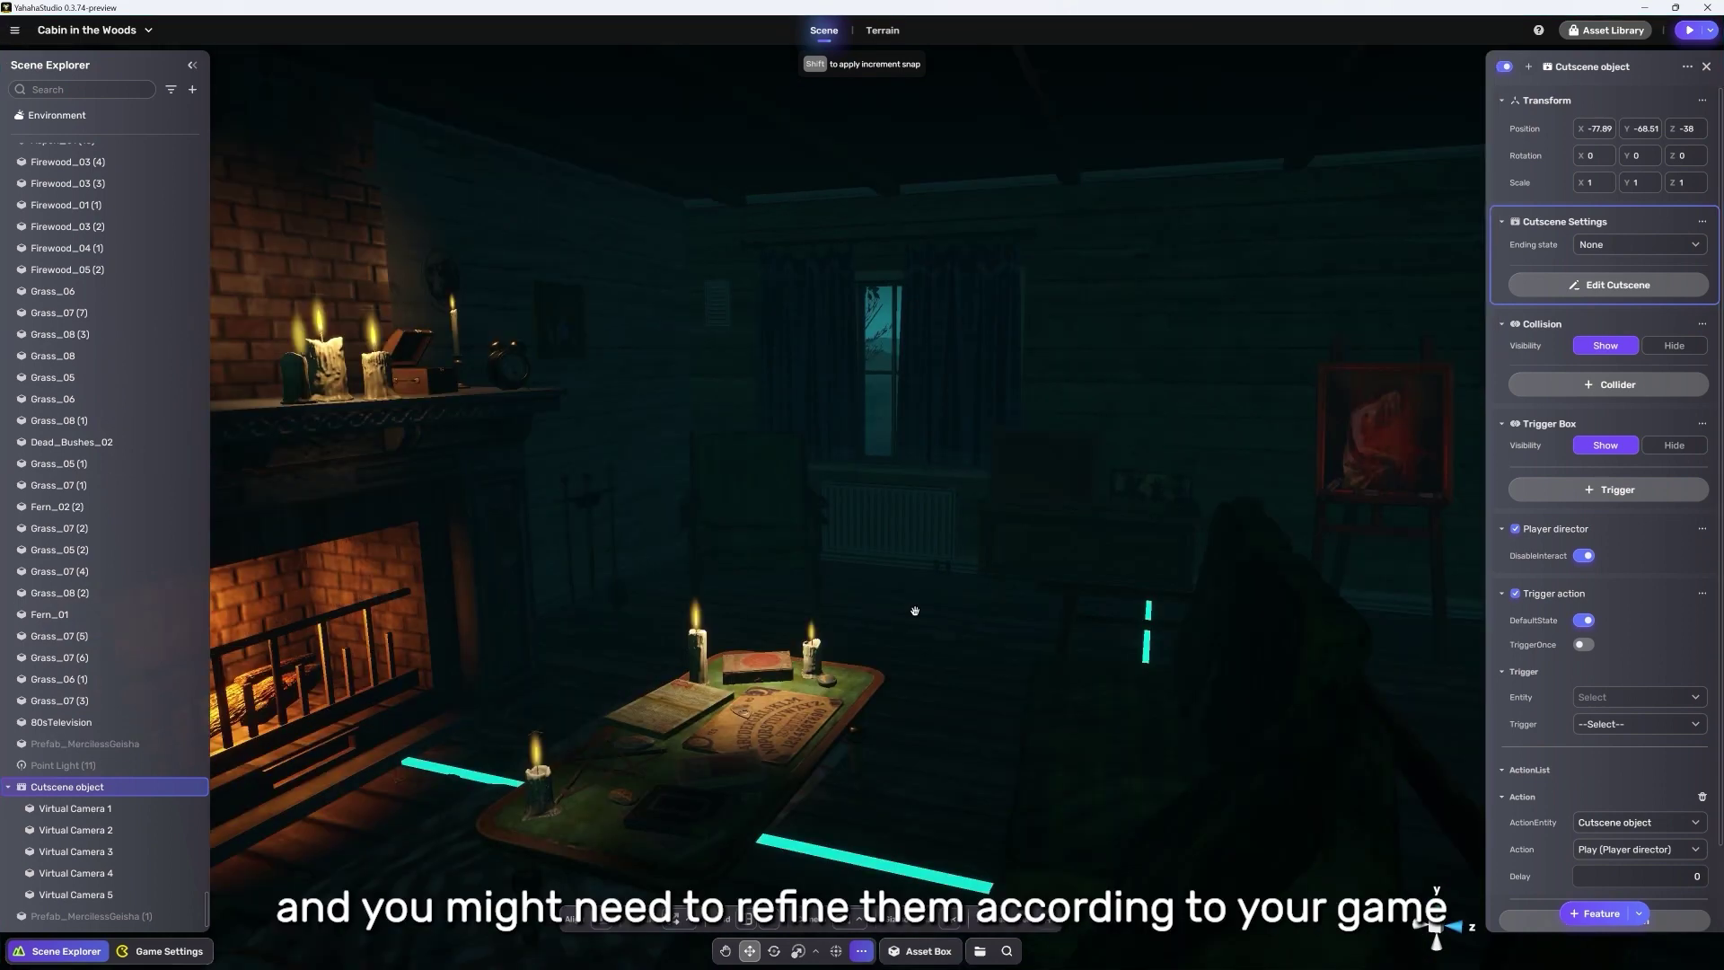
right_drag(864, 617, 864, 625)
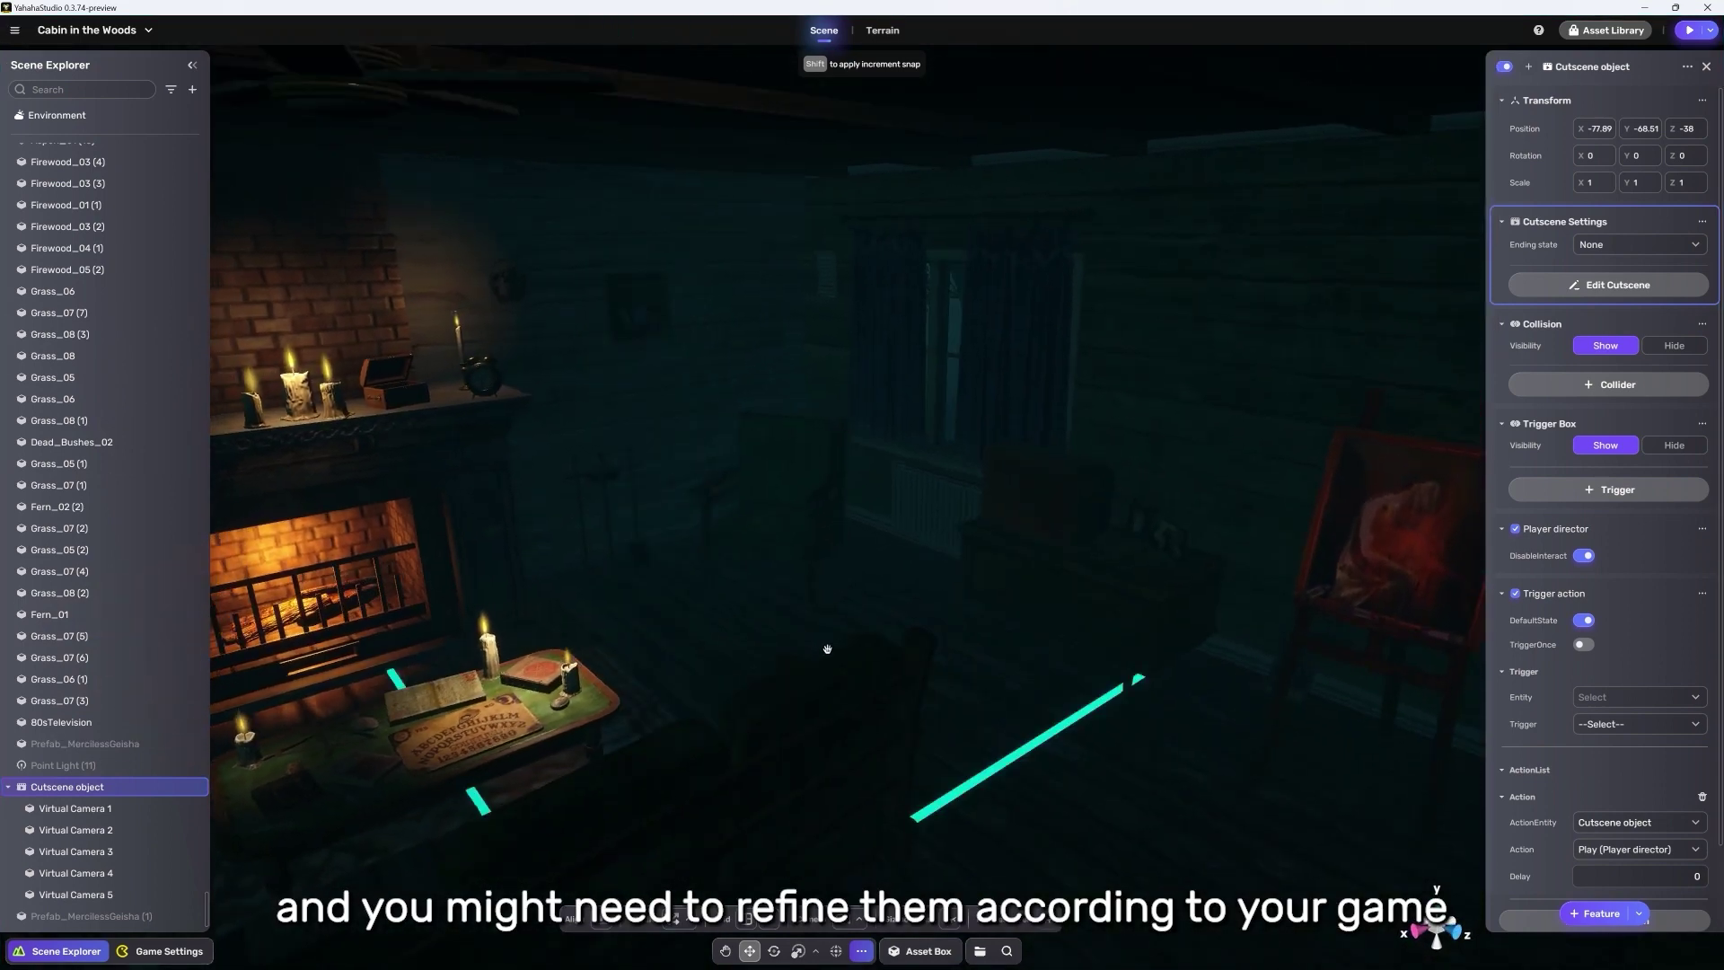
click(1597, 287)
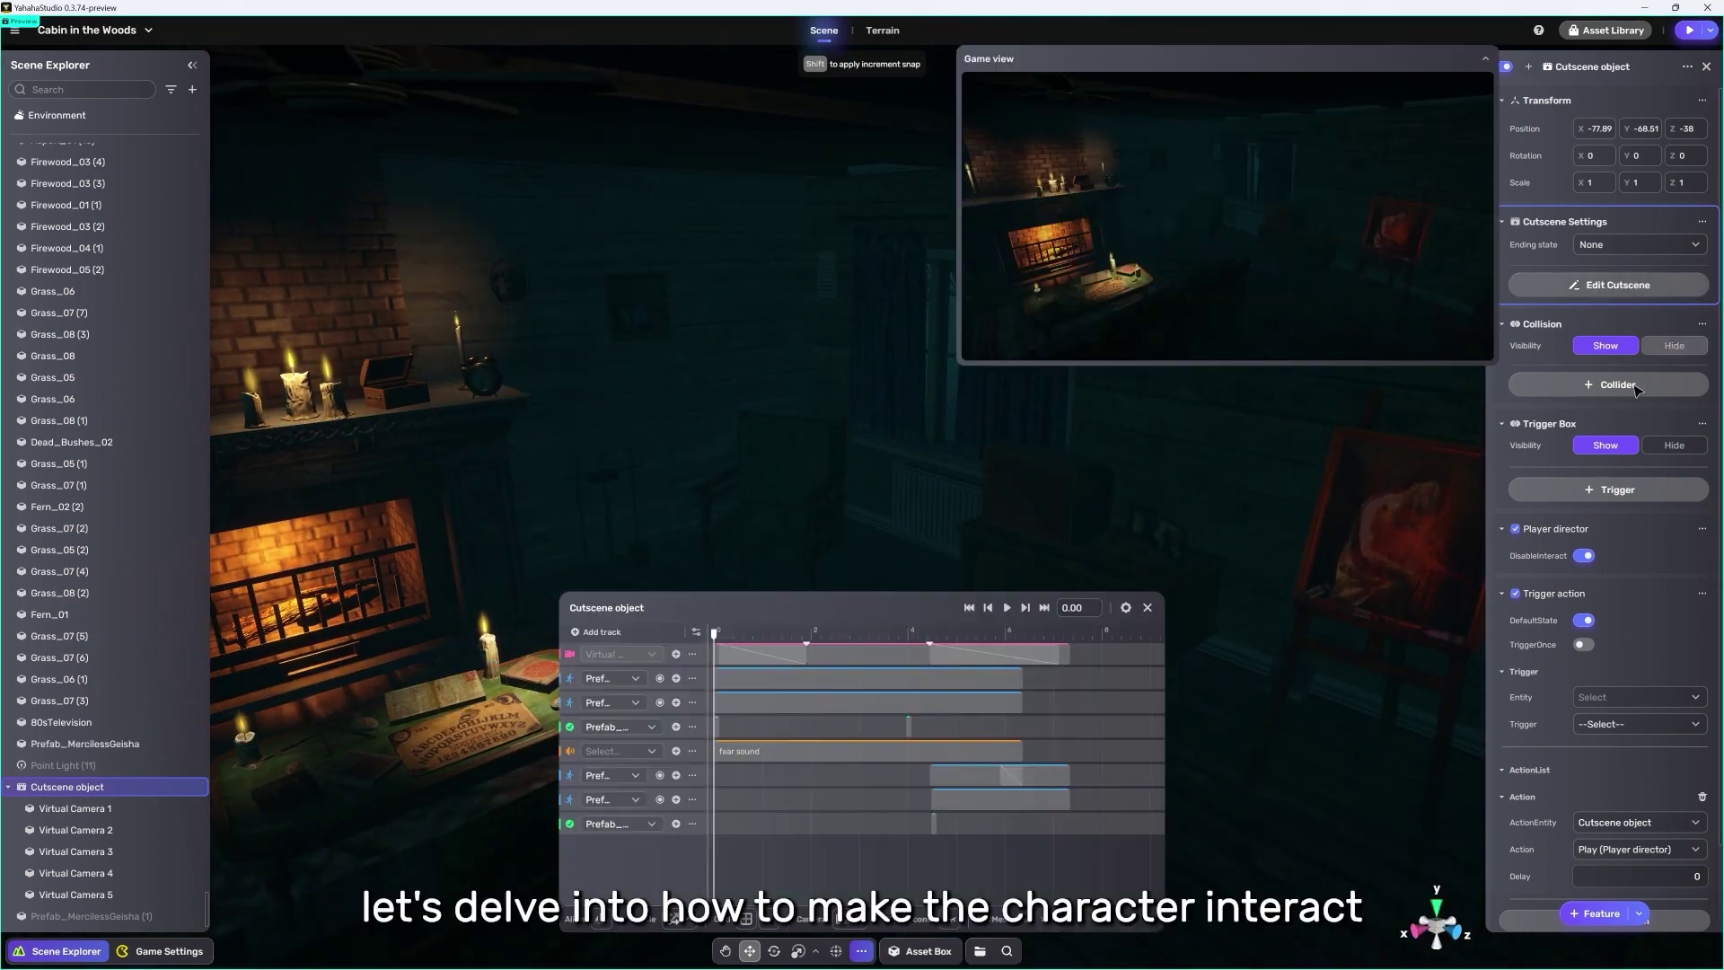
drag(716, 633, 919, 655)
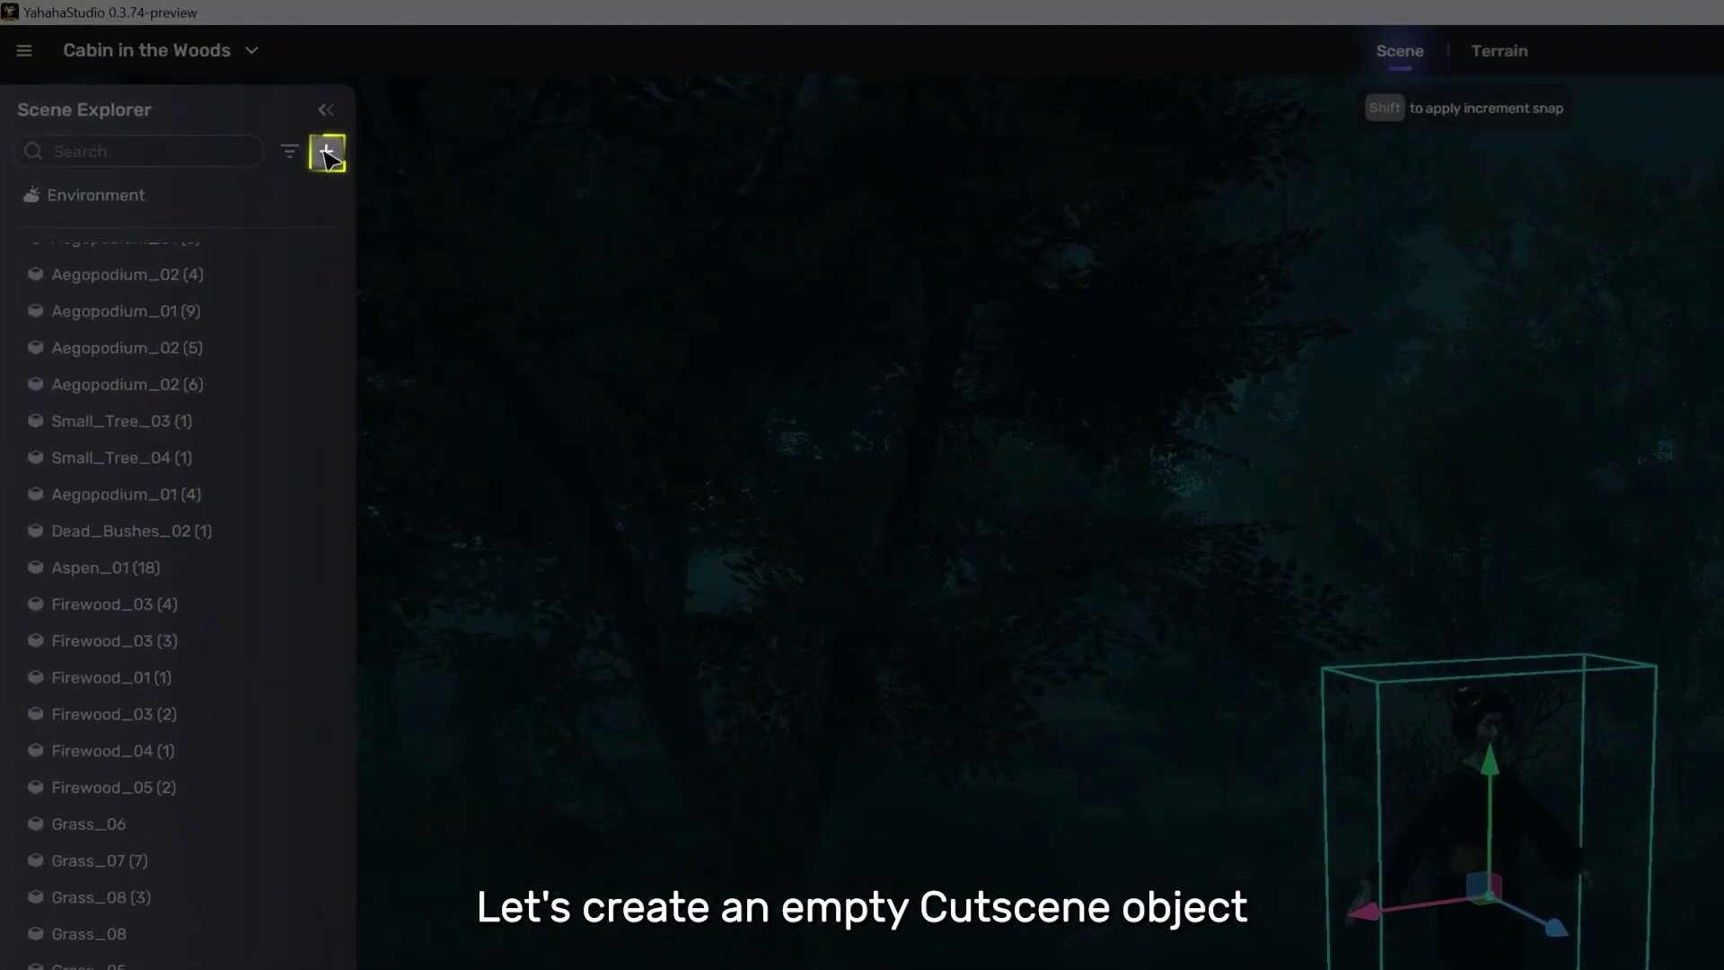
Create a new Cutscene object, add an Animation track to it and assign Prefab_MercilessGeisha to that track
click(192, 89)
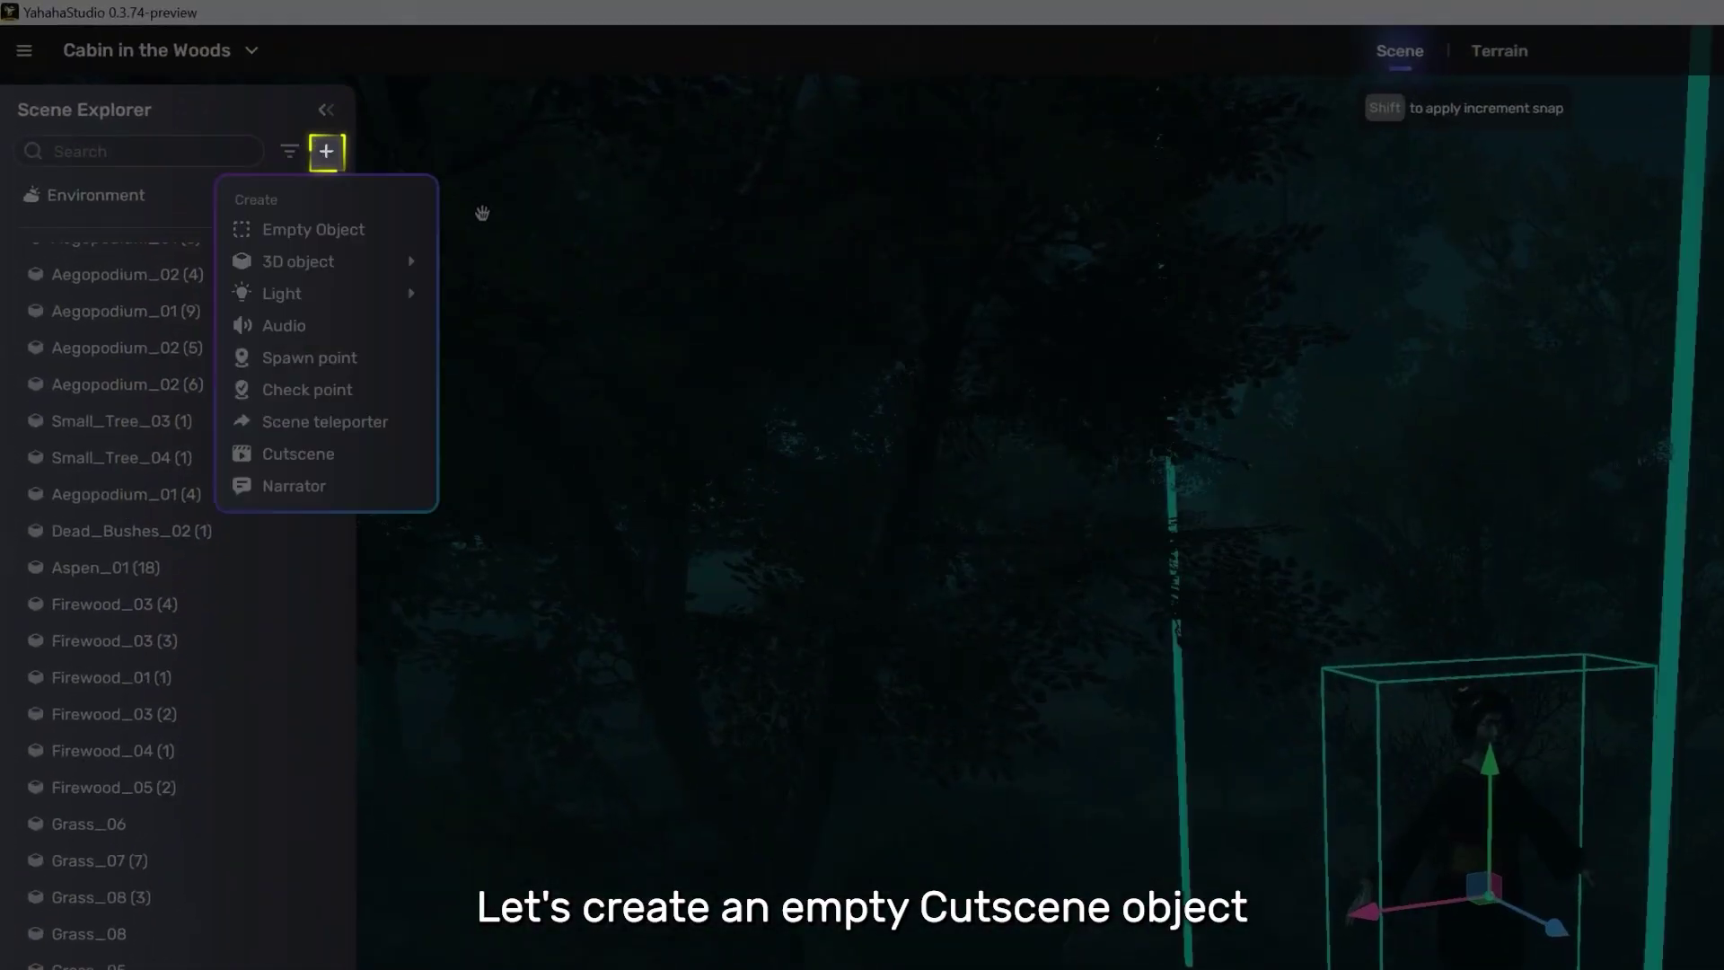
mouse_move(198, 151)
click(323, 457)
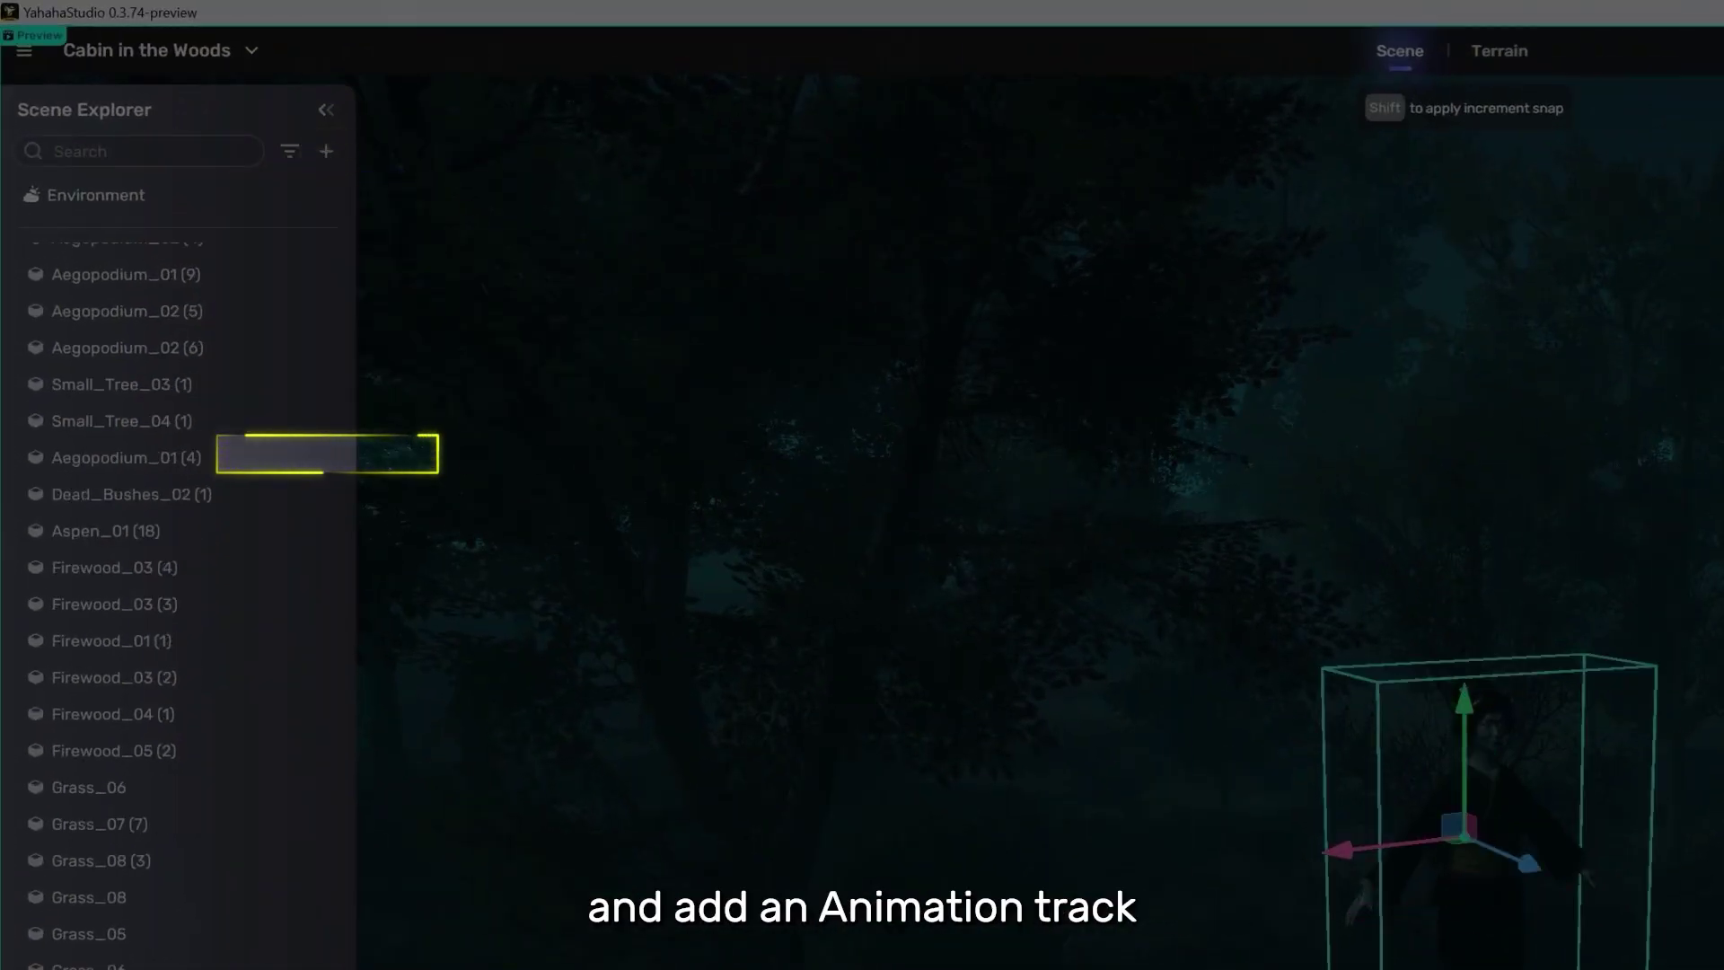
click(469, 802)
click(449, 686)
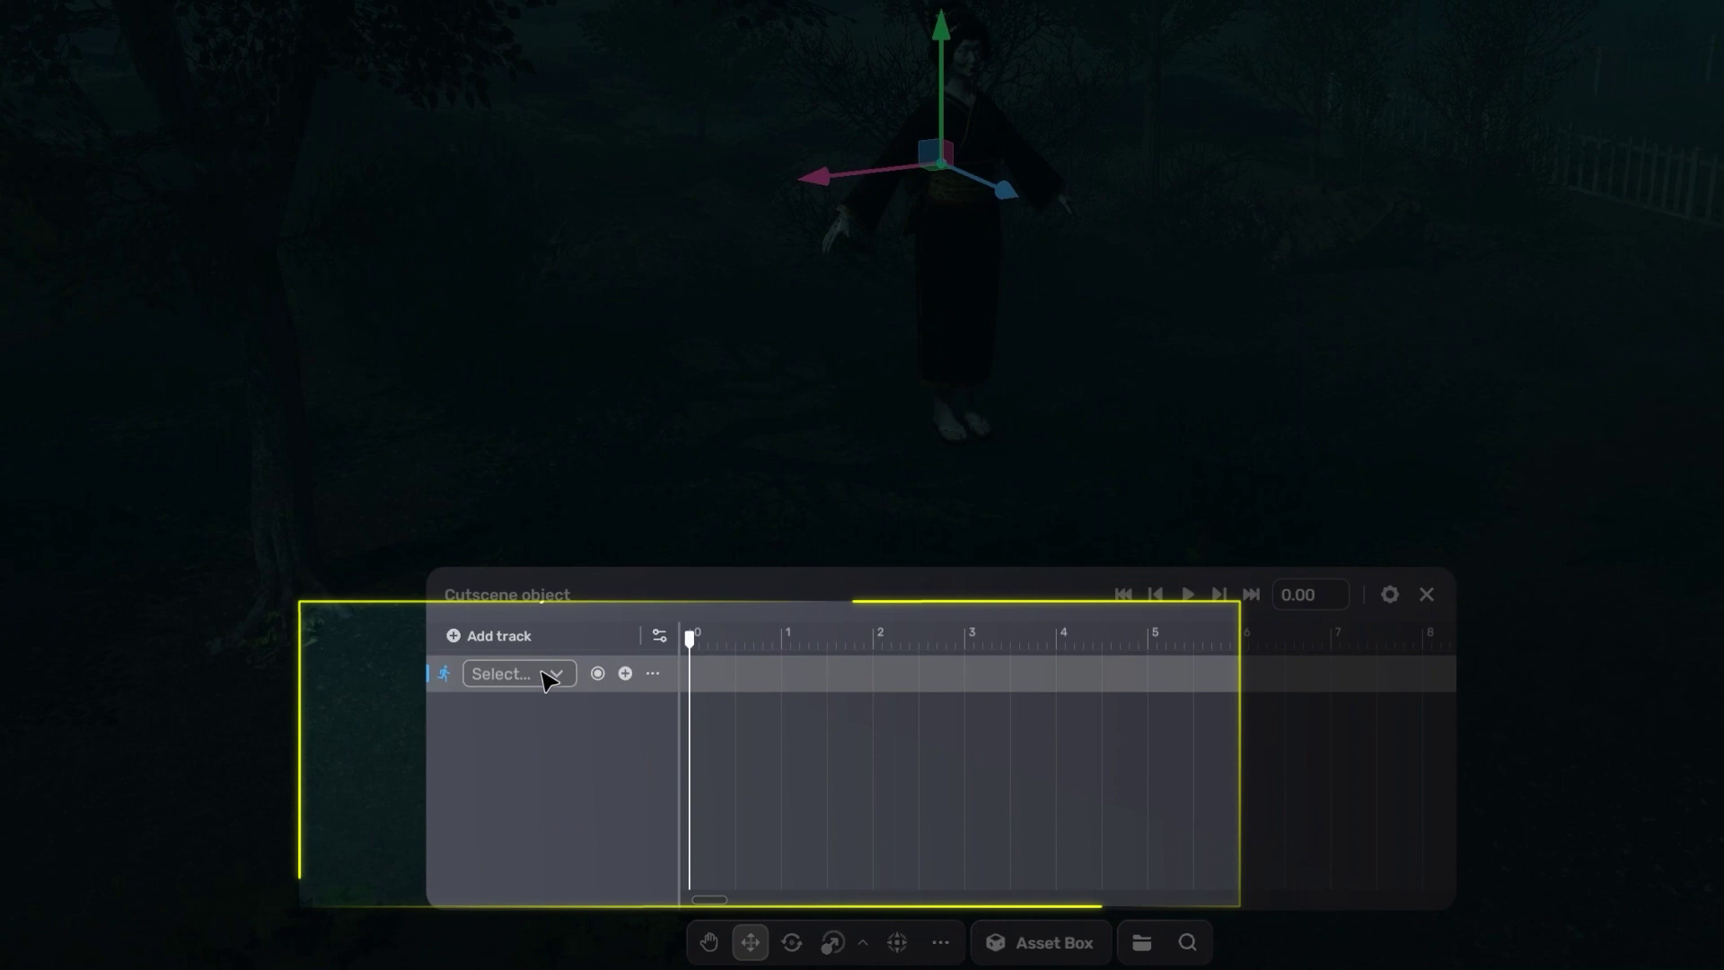
drag(157, 860, 1022, 682)
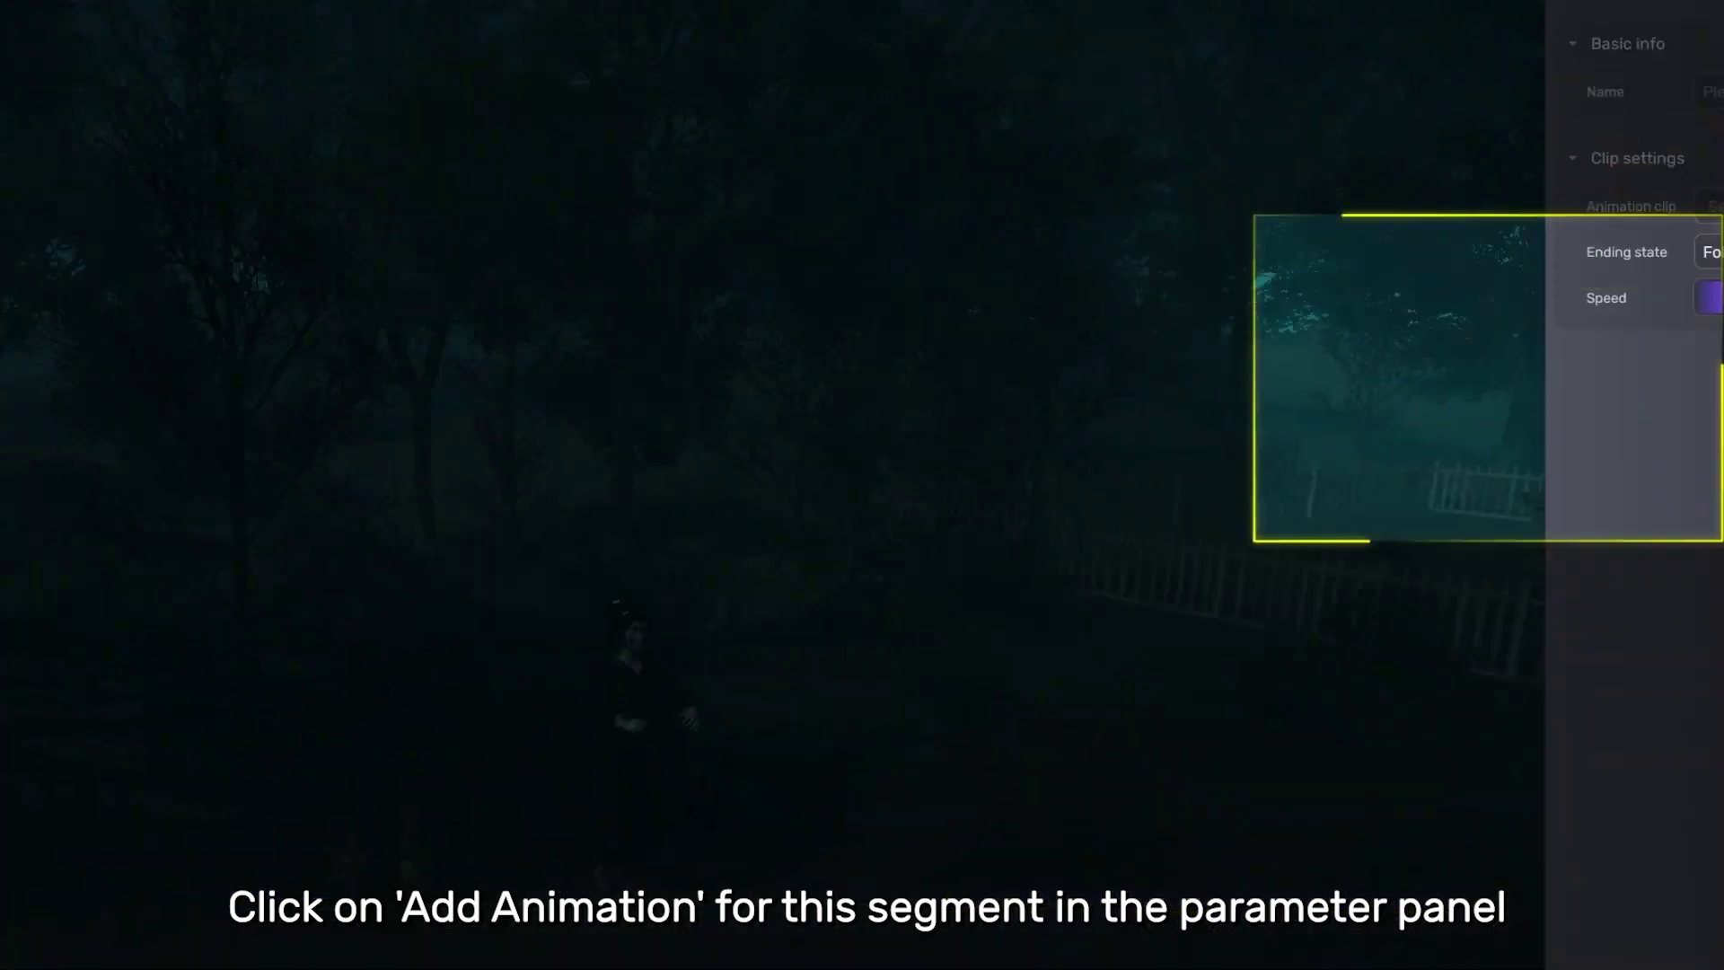
Search the animation clips for running_crawl and assign the crawling animation to the recorded segment
click(1672, 335)
click(1032, 231)
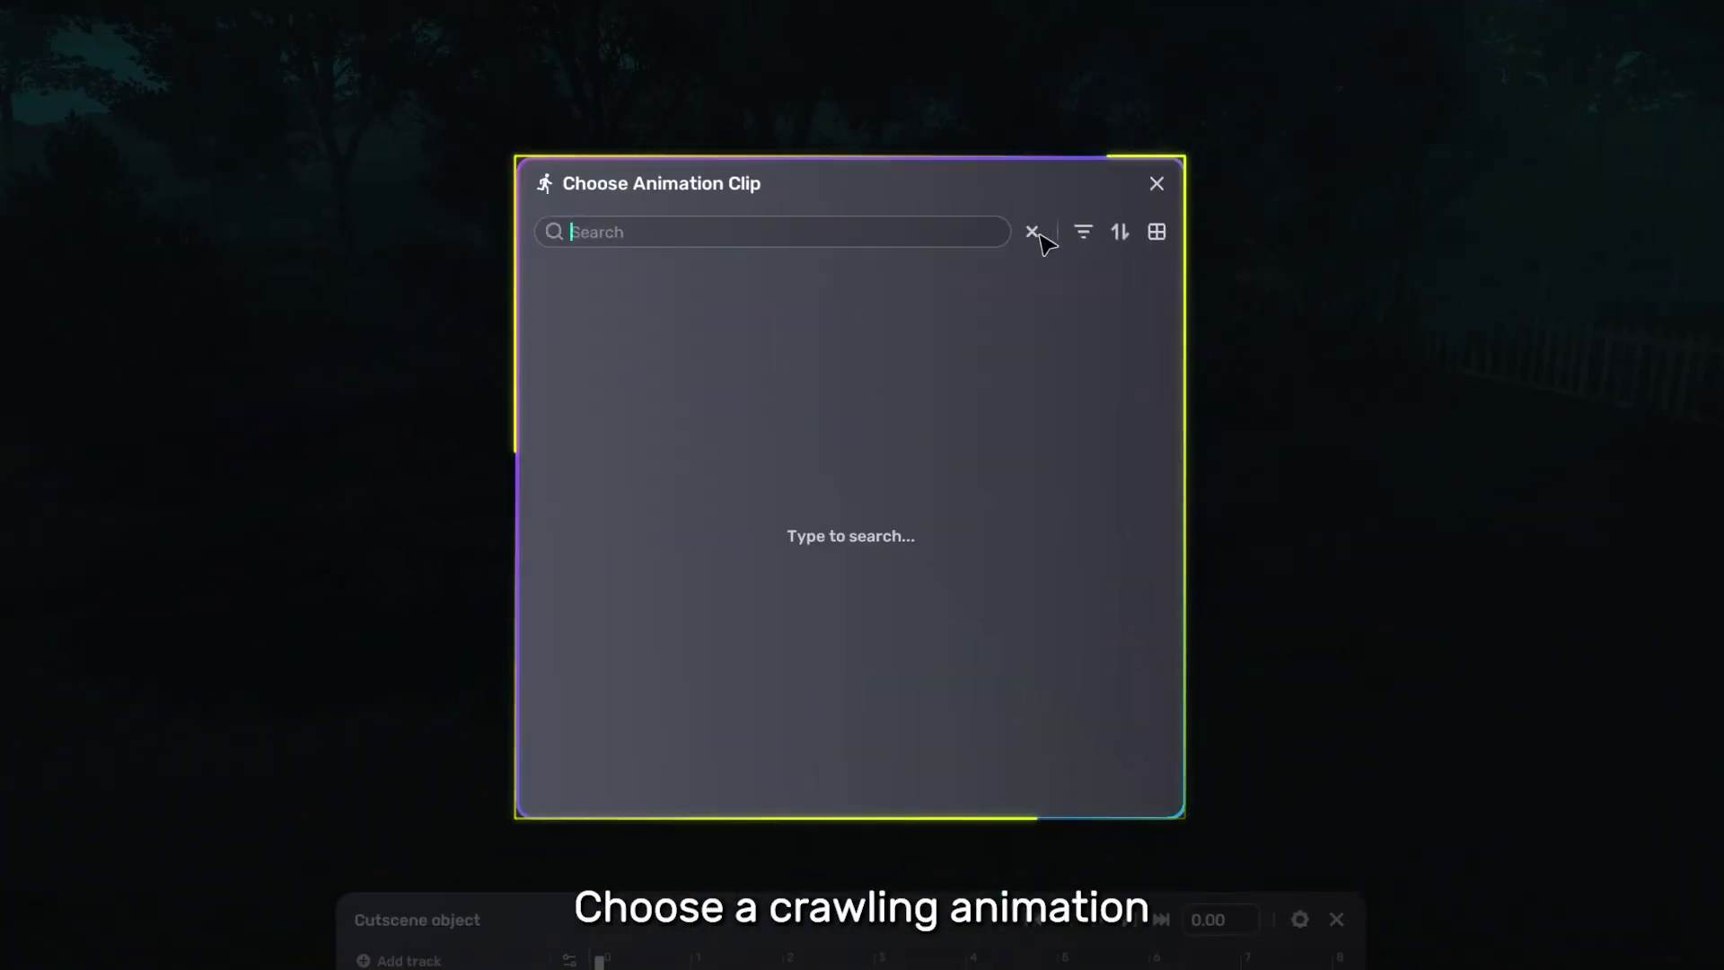
text(running_crawl)
click(582, 366)
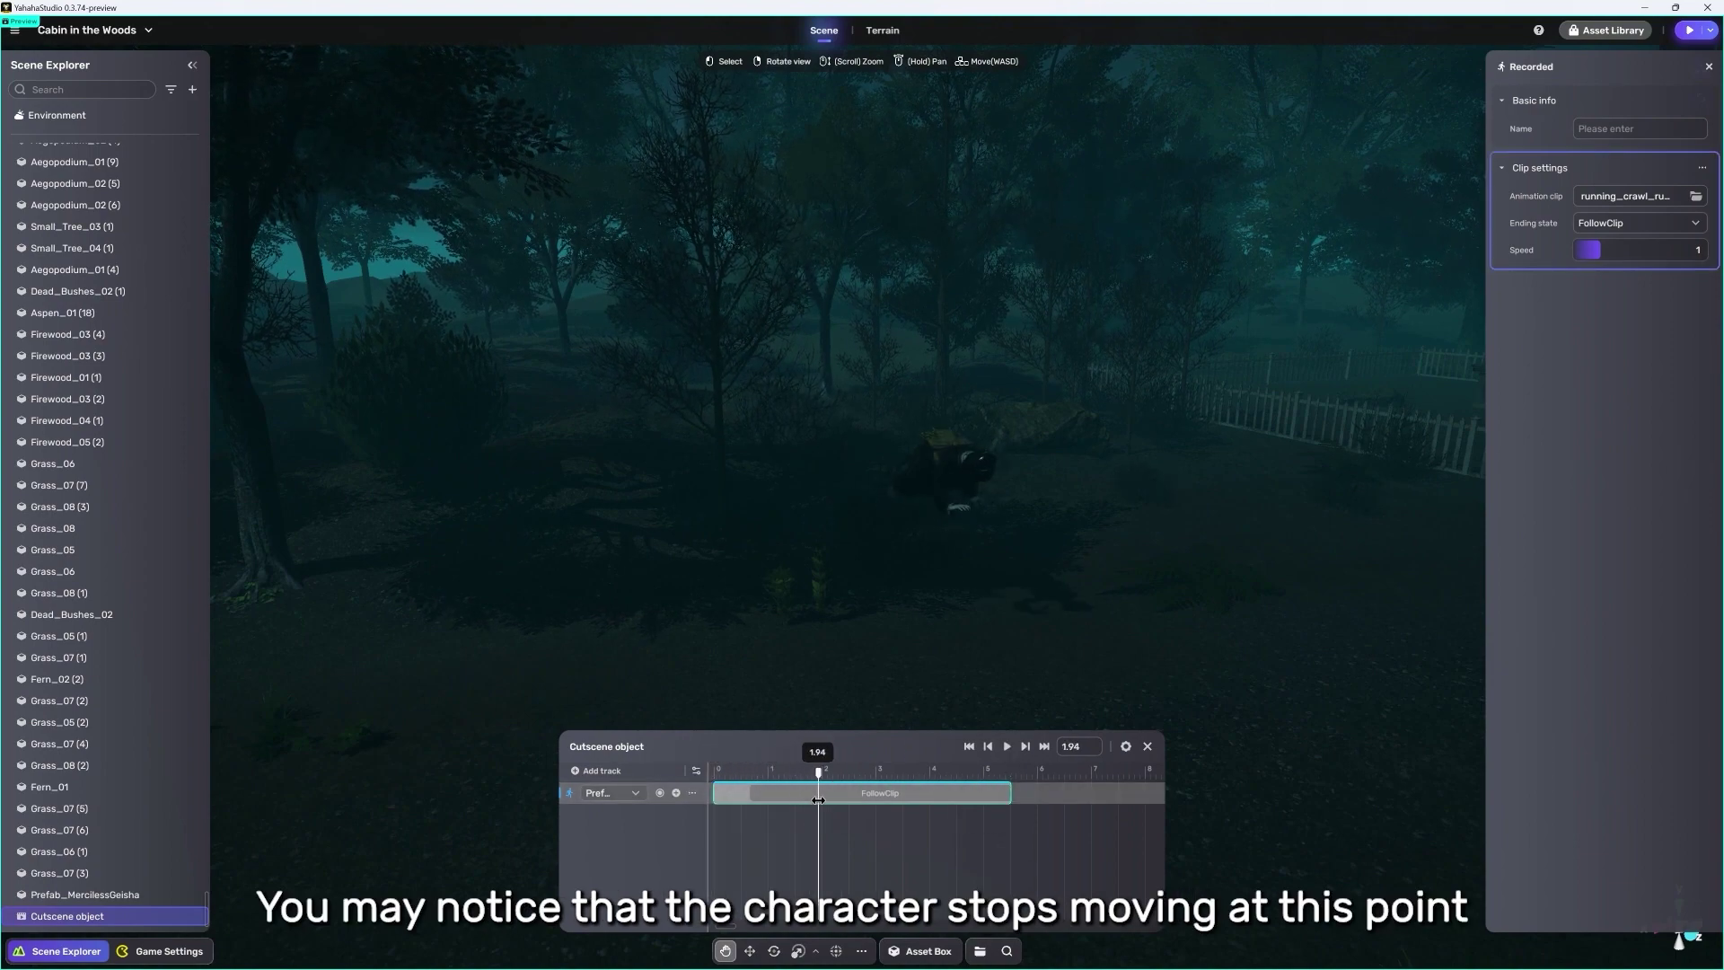
Set the crawl clip's Ending state to Loop, scrubbing the timeline to check the motion
drag(716, 771, 744, 777)
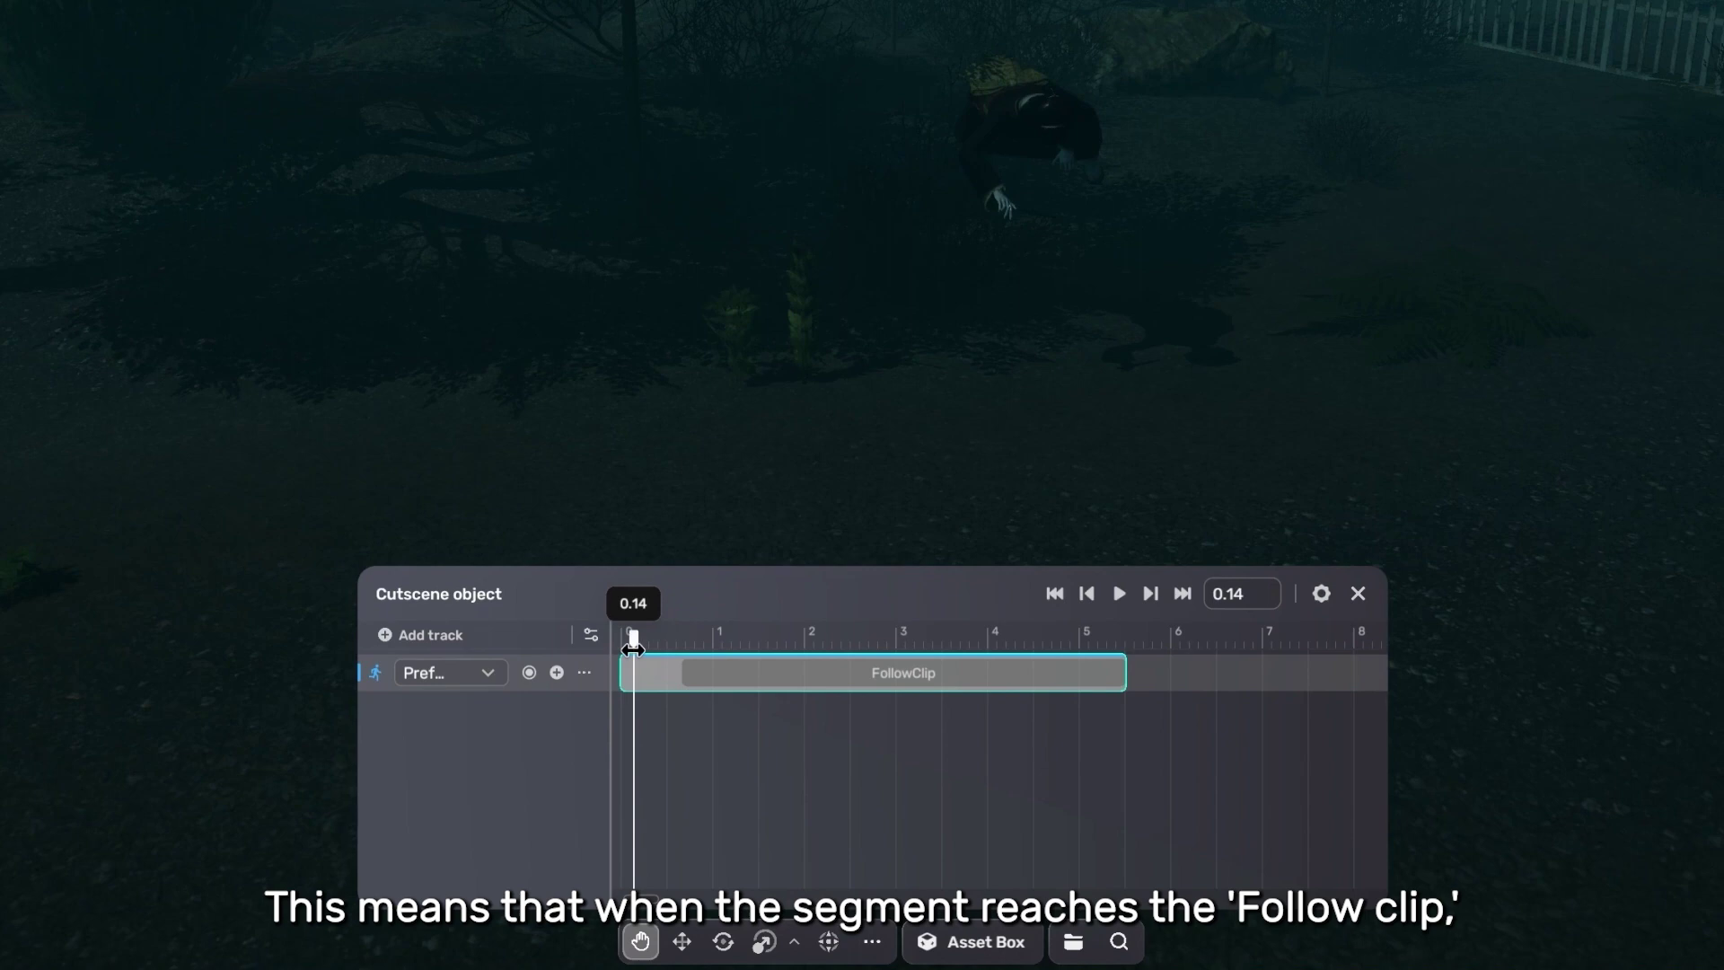
drag(632, 648, 673, 655)
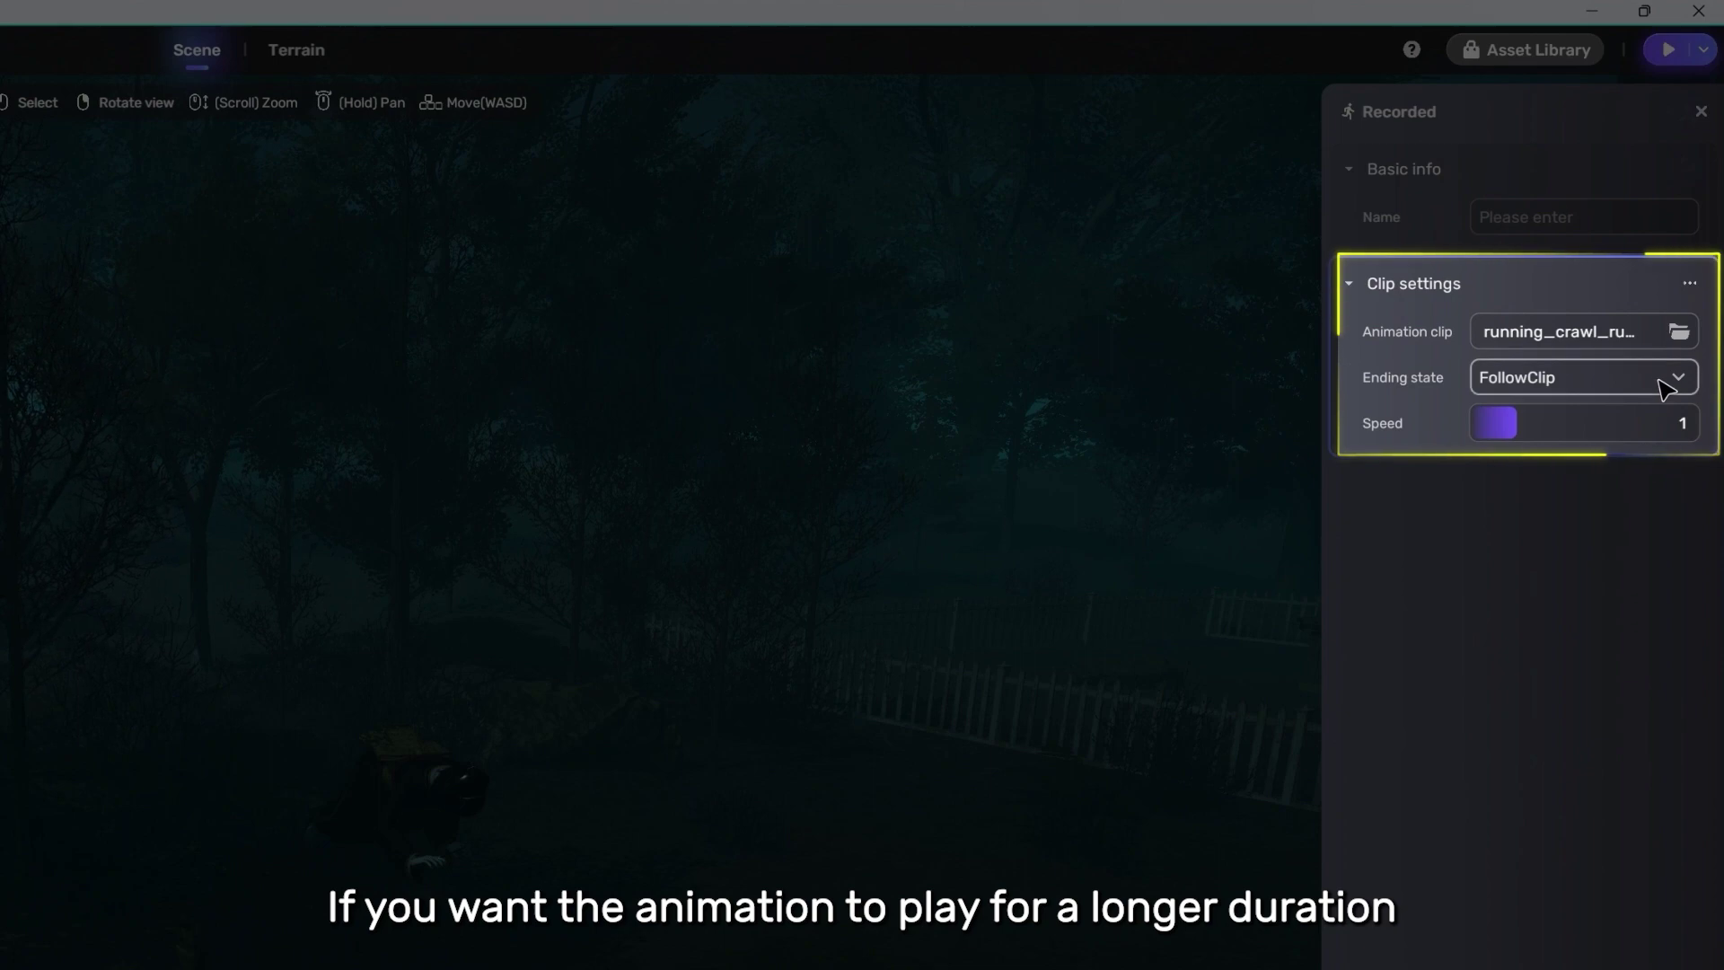
click(1666, 382)
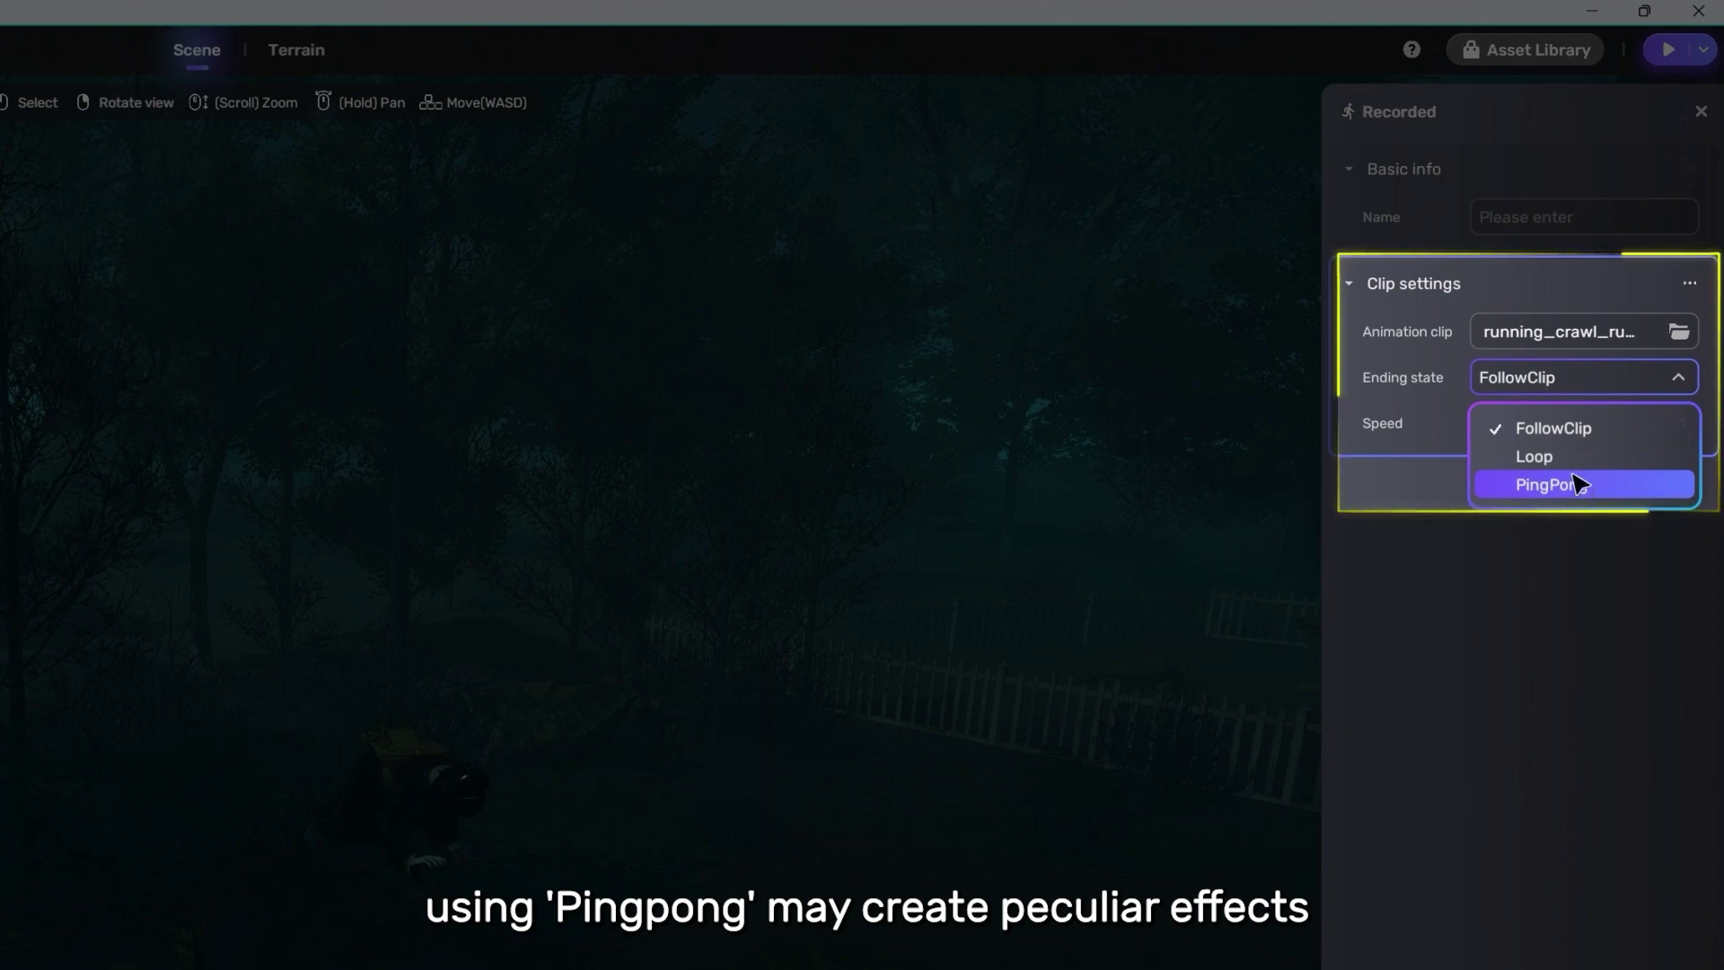
click(1562, 457)
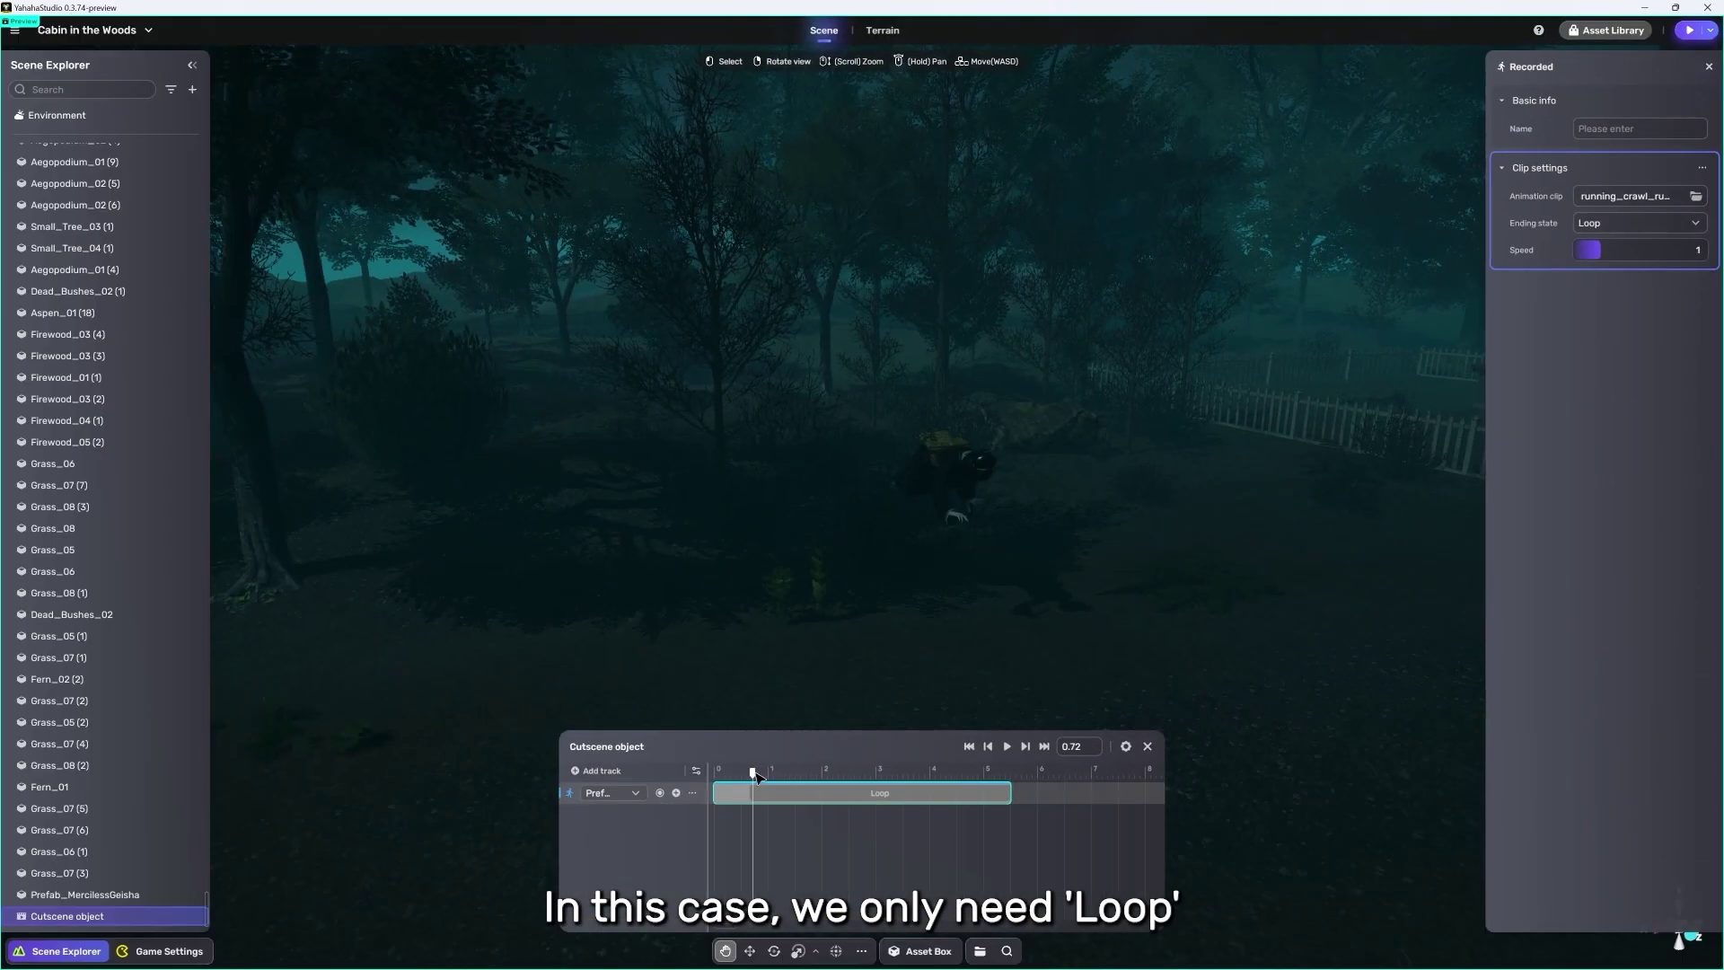
mouse_move(732, 770)
mouse_down()
mouse_move(837, 772)
mouse_move(749, 794)
mouse_up()
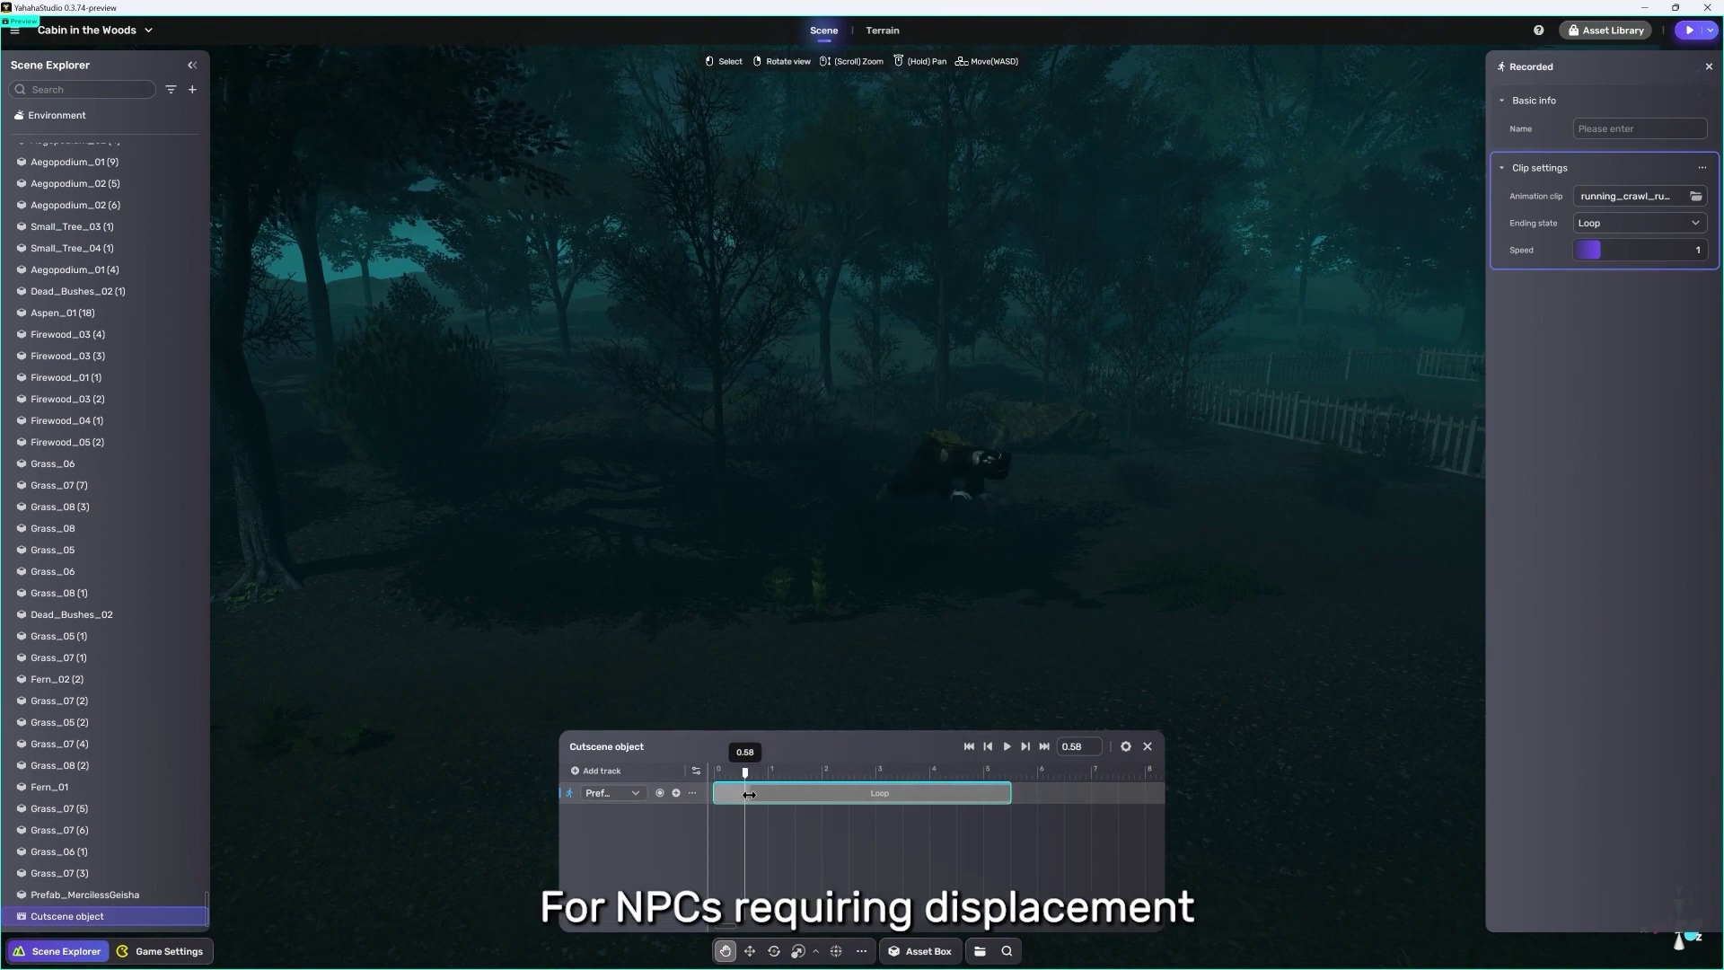
Add a second Animation track for the character's displacement and assign Prefab_MercilessGeisha to it
click(935, 512)
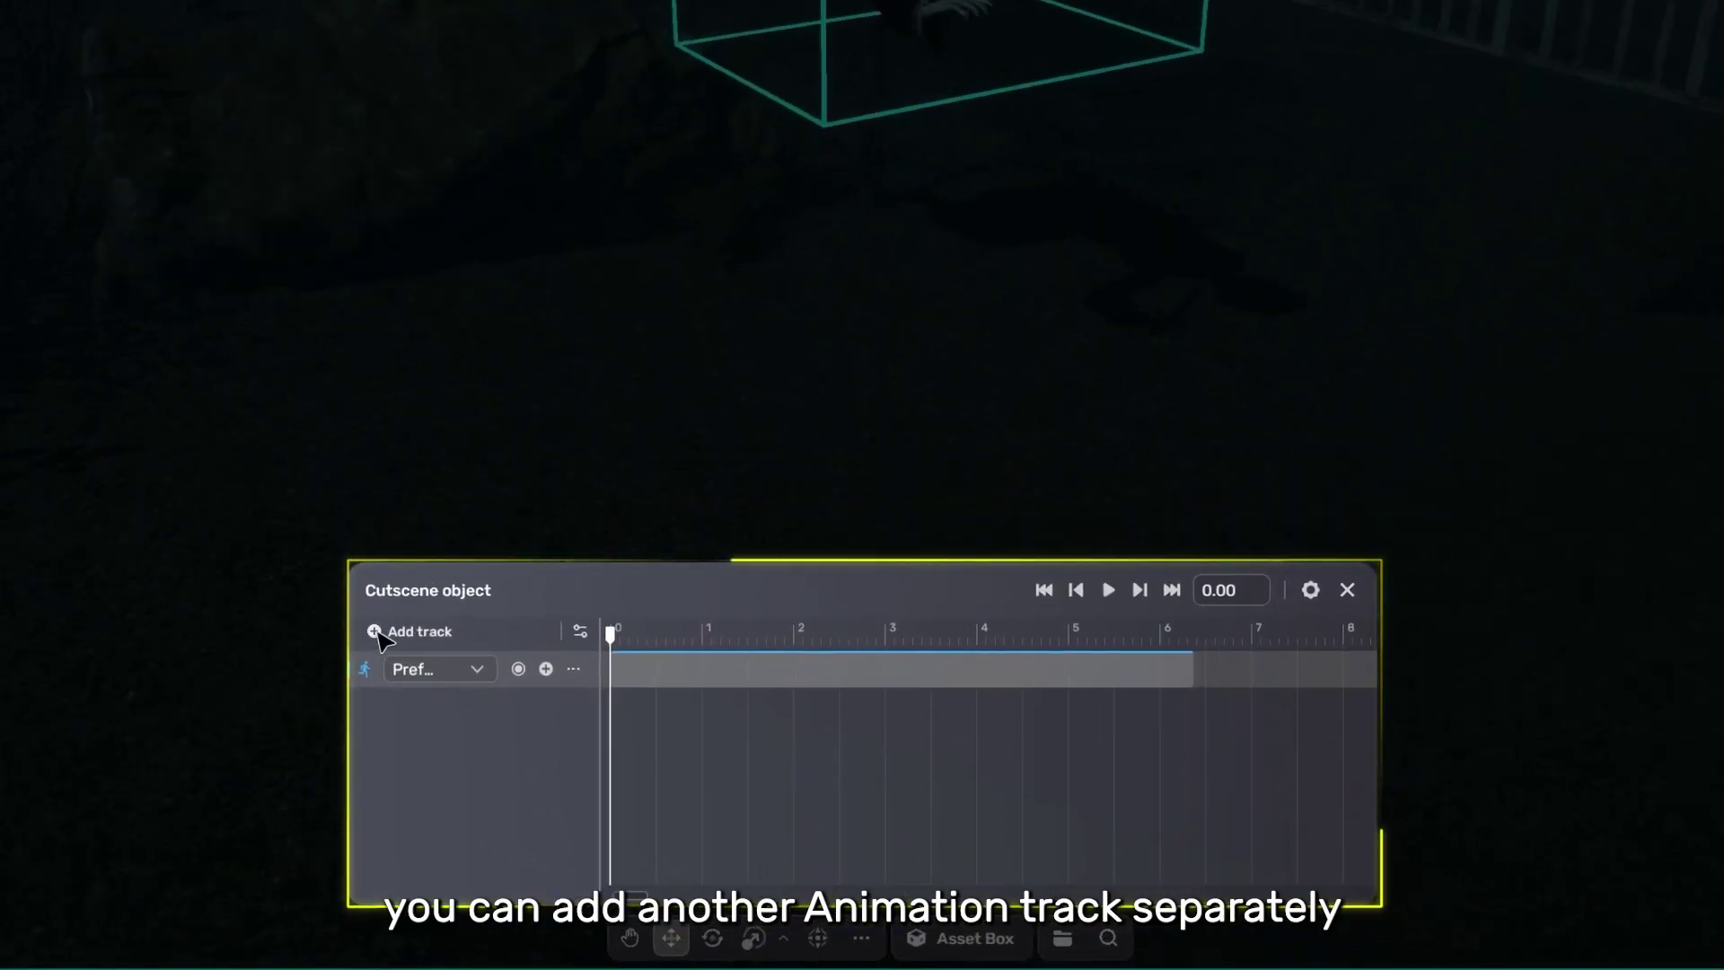
click(374, 631)
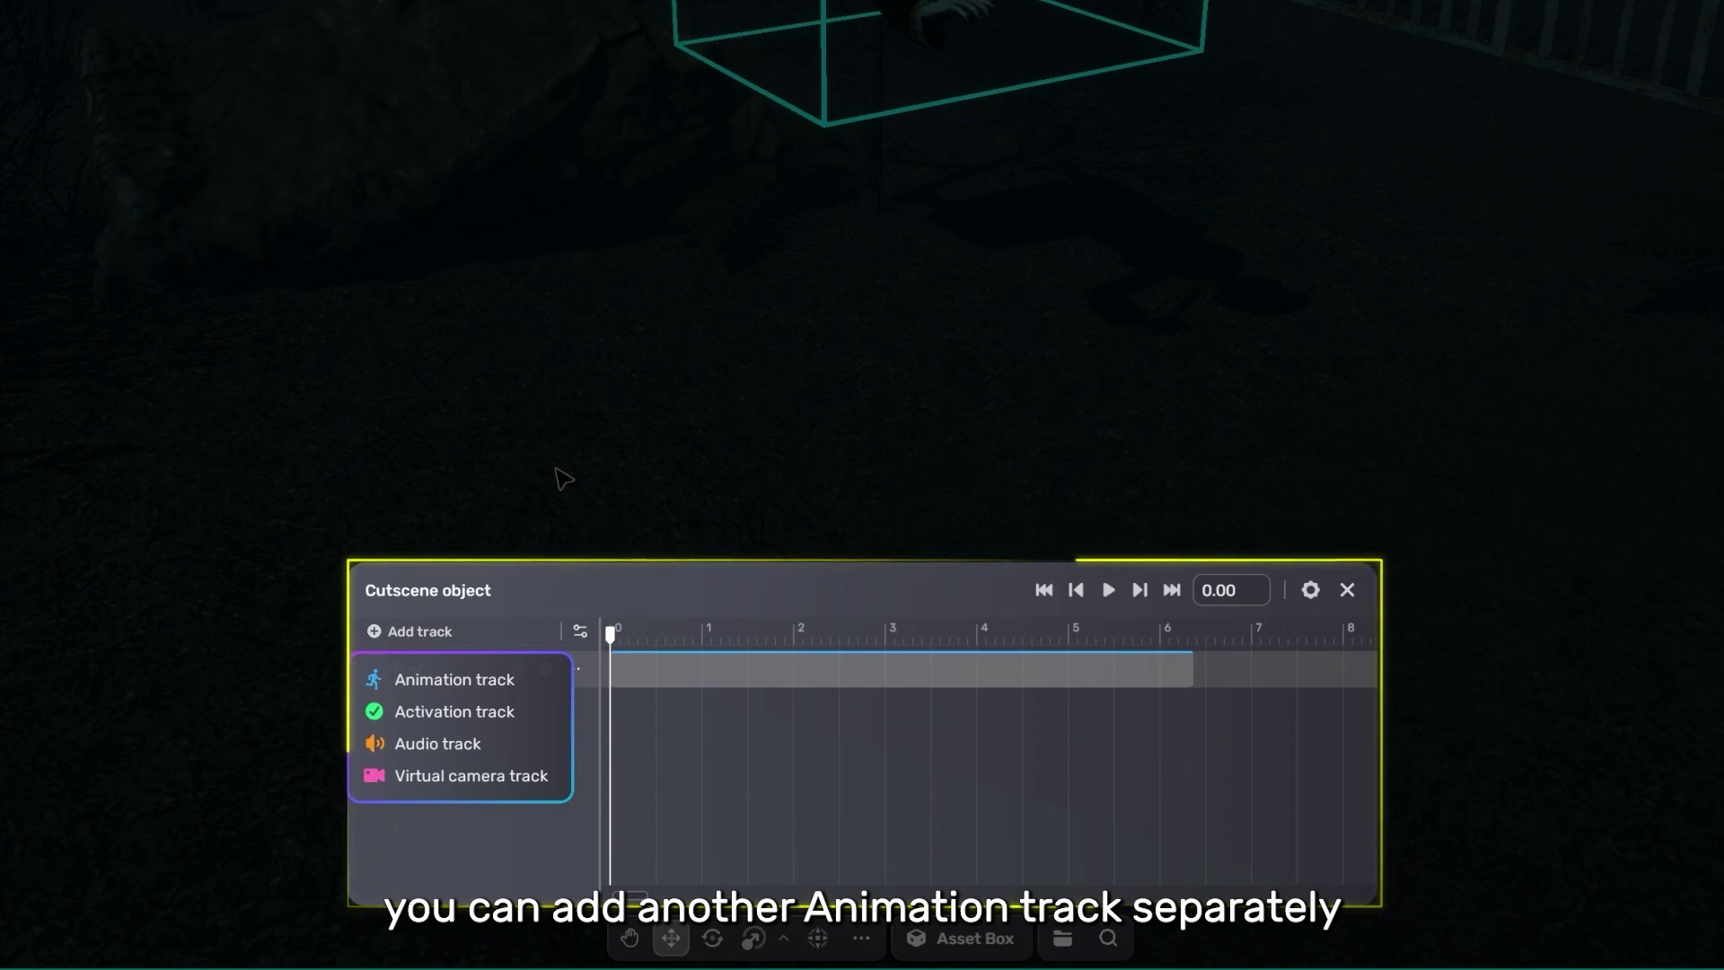
click(459, 686)
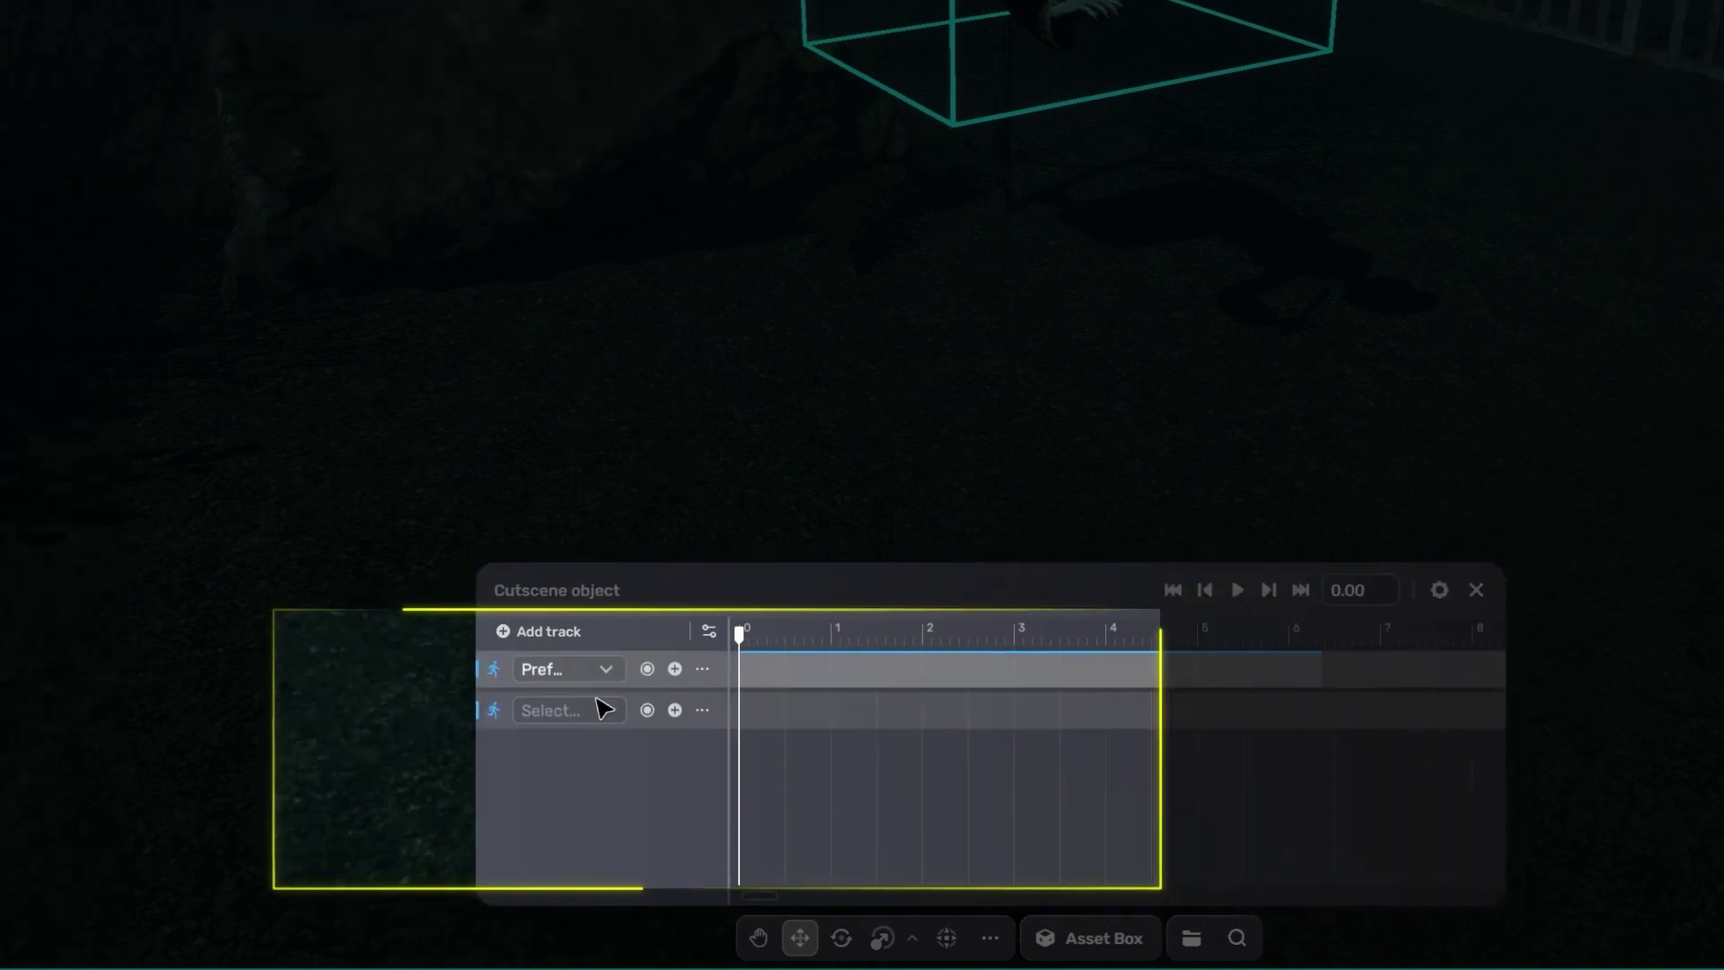
drag(79, 826, 1014, 714)
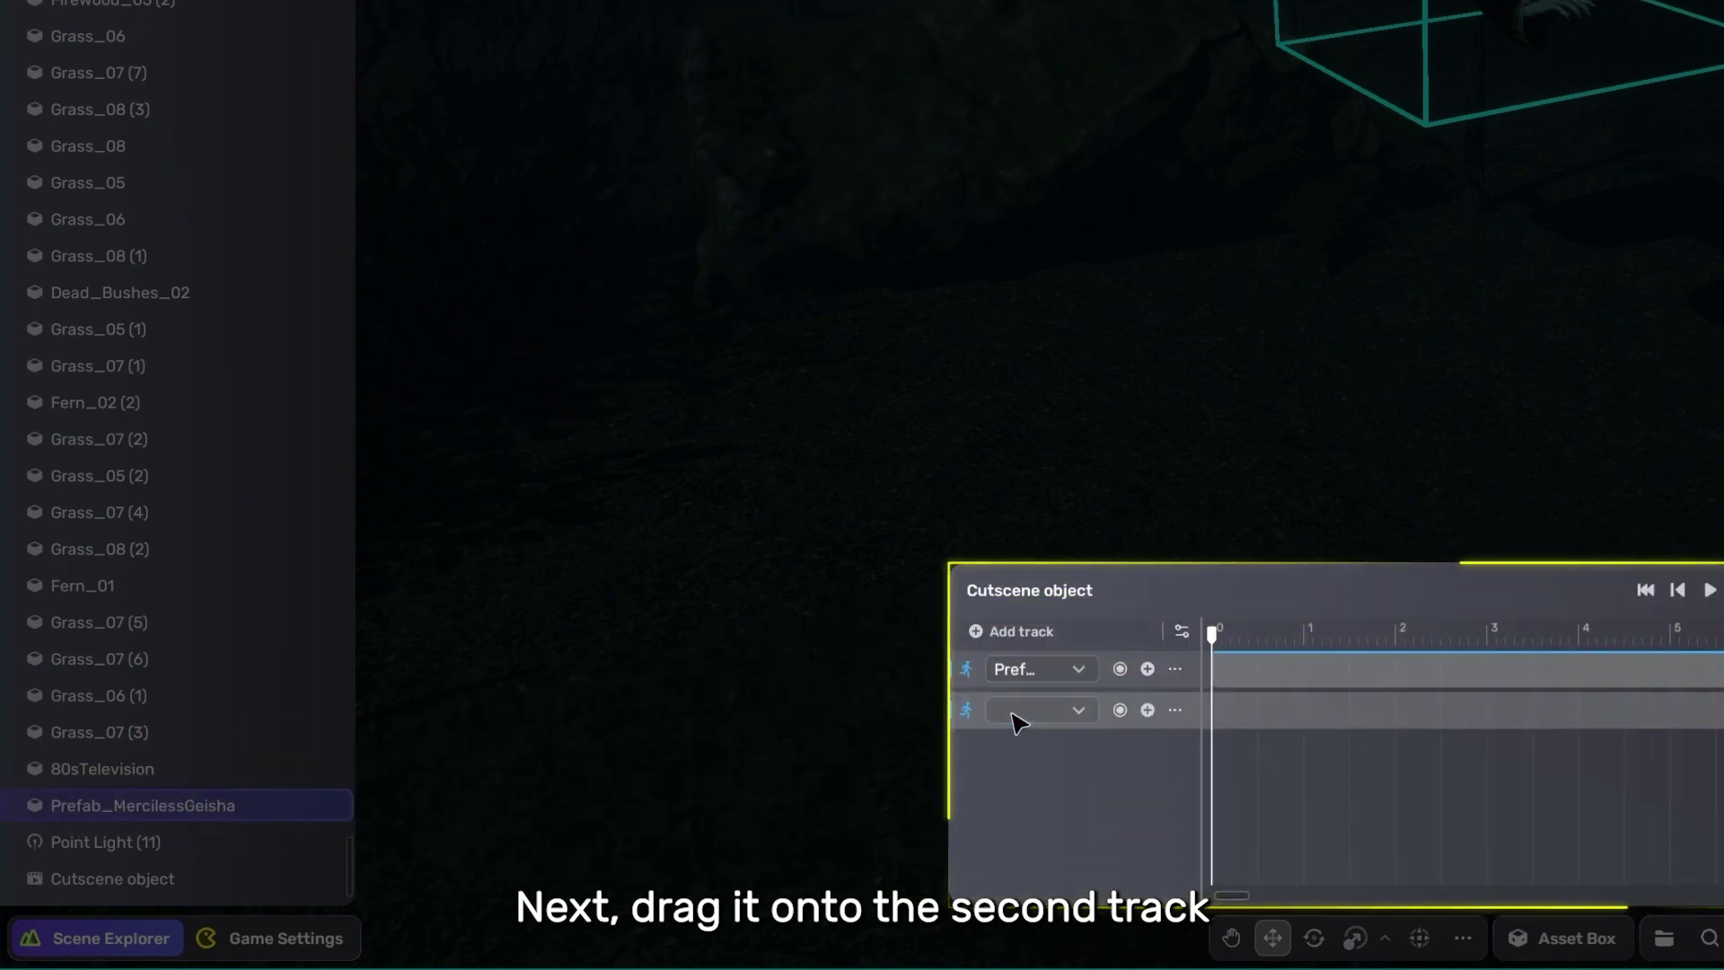
Start recording on the second track and move the geisha's starting position at 0.00 to X -58.39, Y -71.03, Z -41.17
click(1119, 709)
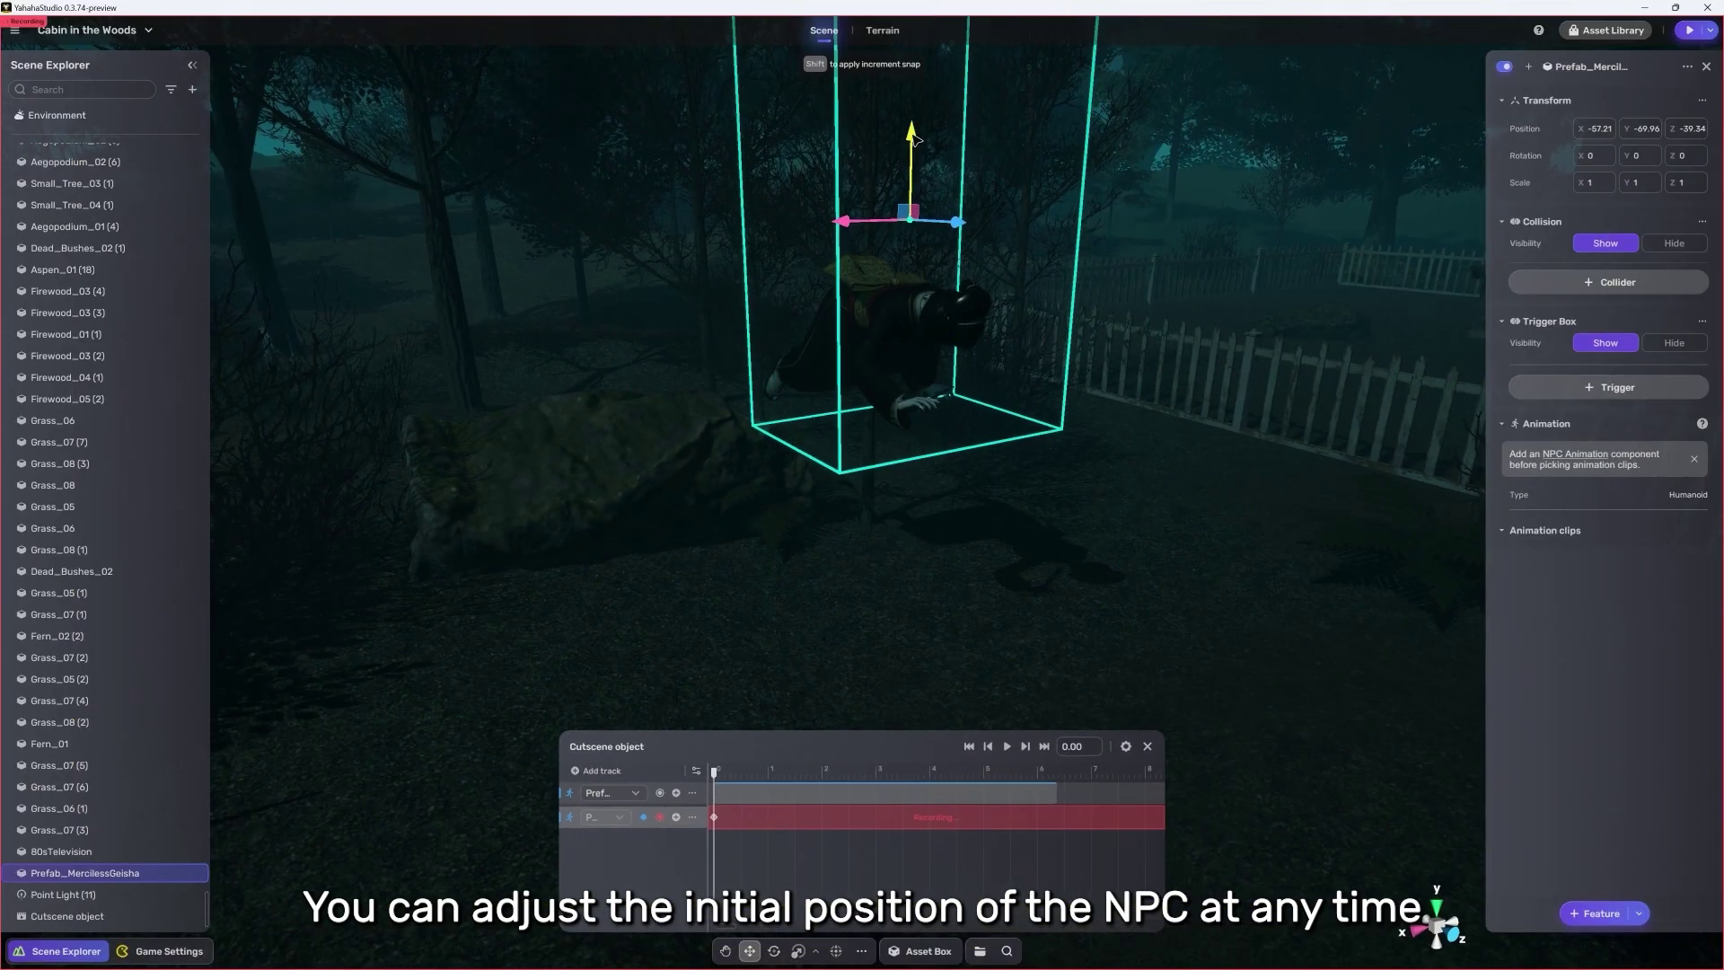
drag(913, 183, 993, 447)
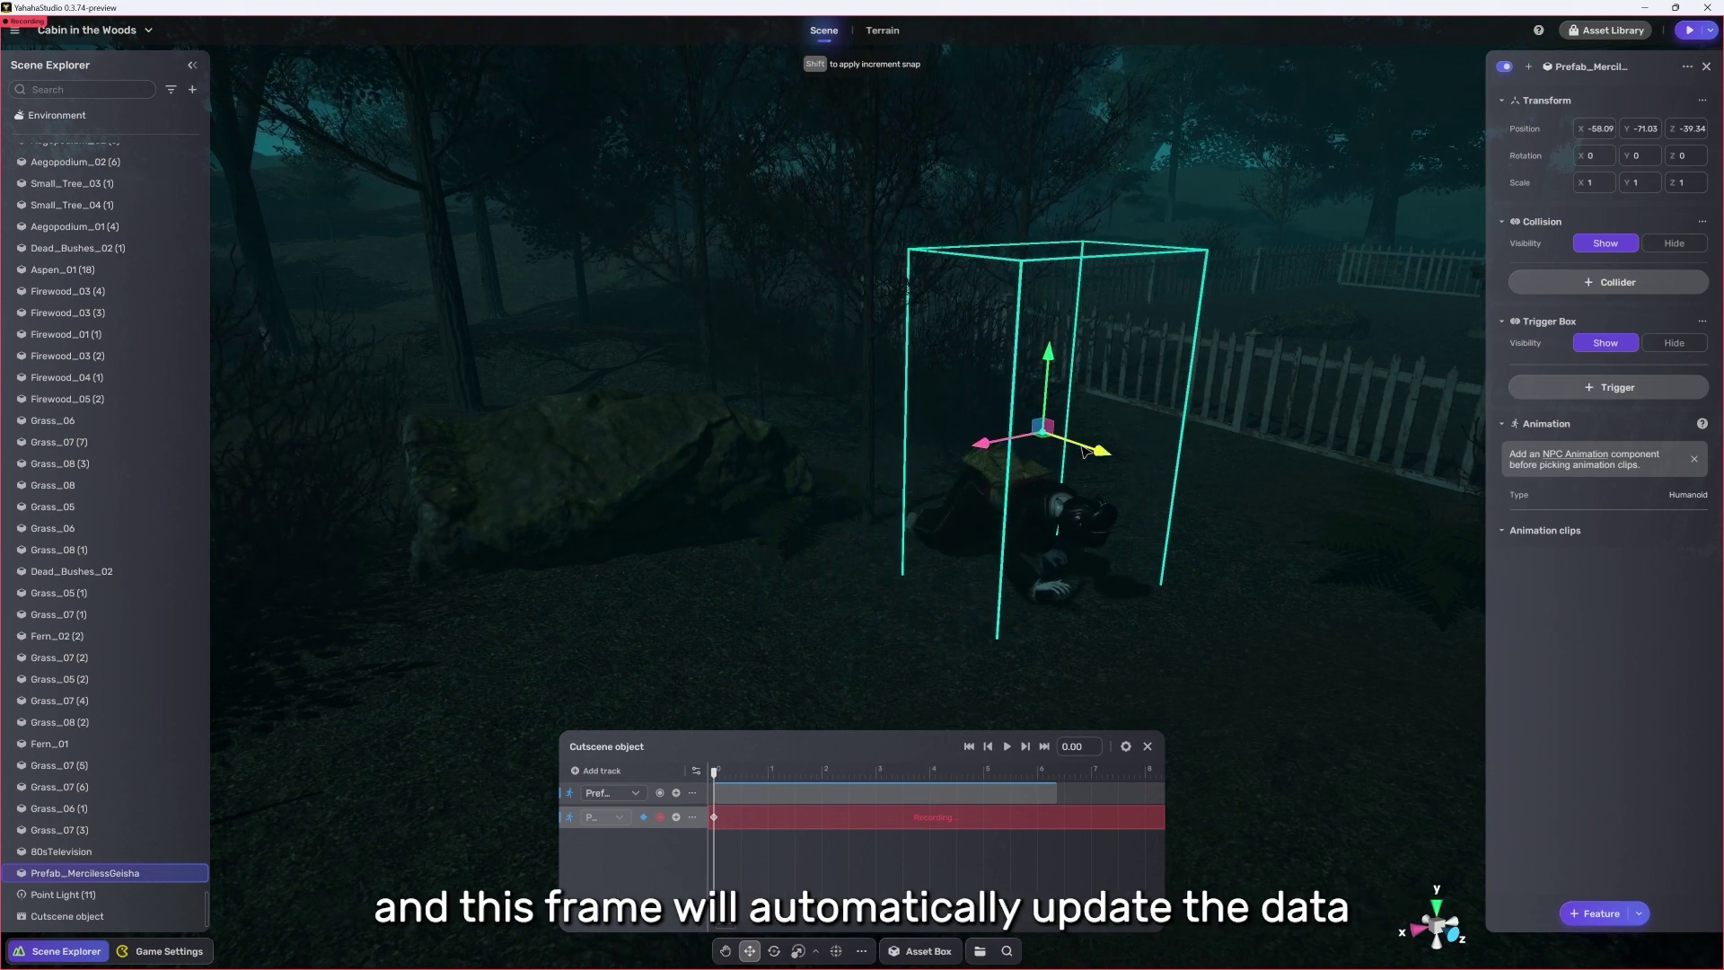
drag(1104, 456, 930, 386)
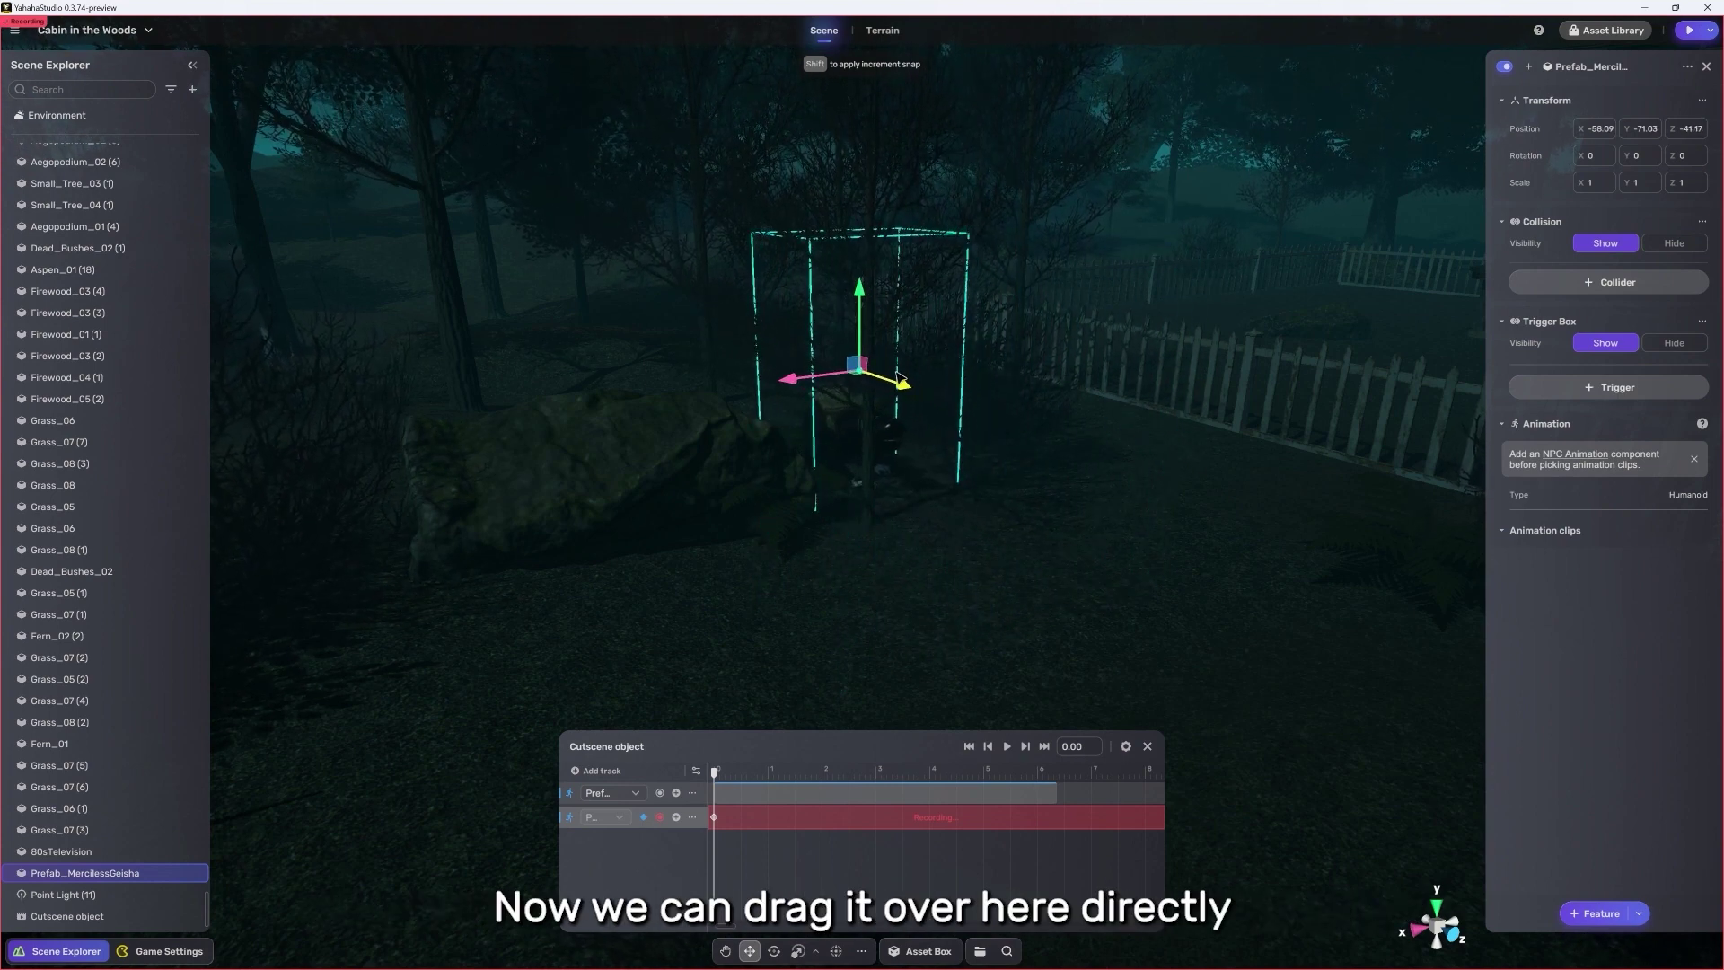
drag(792, 369, 830, 361)
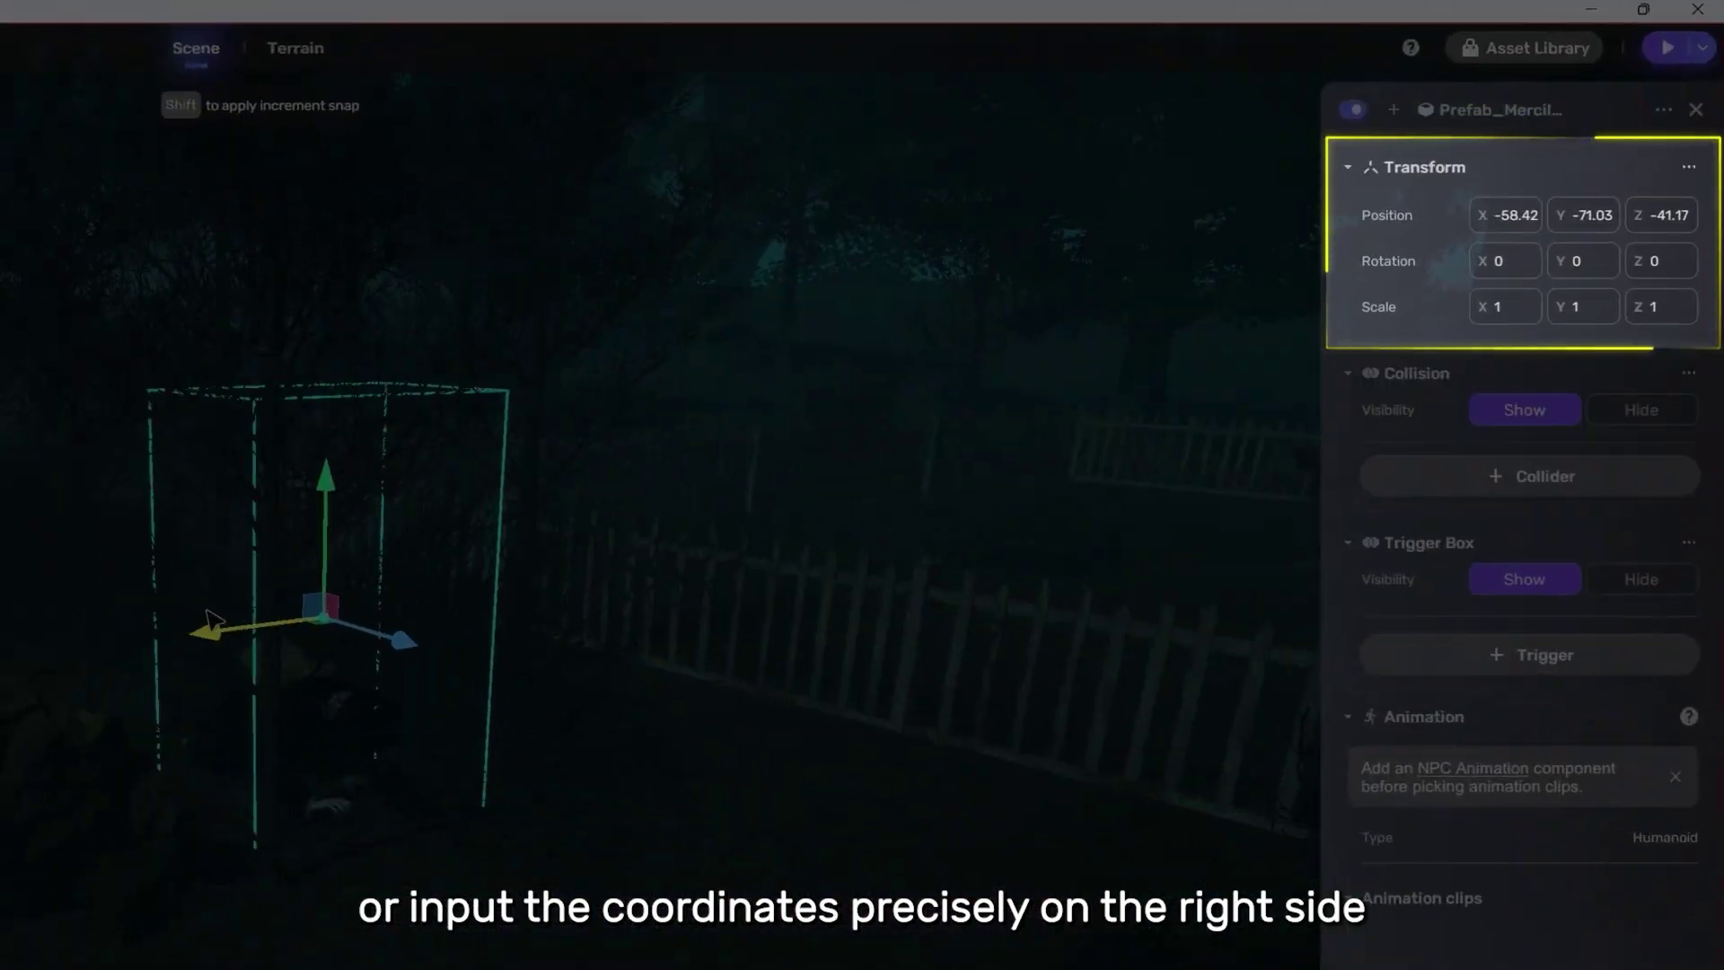
drag(211, 618, 210, 623)
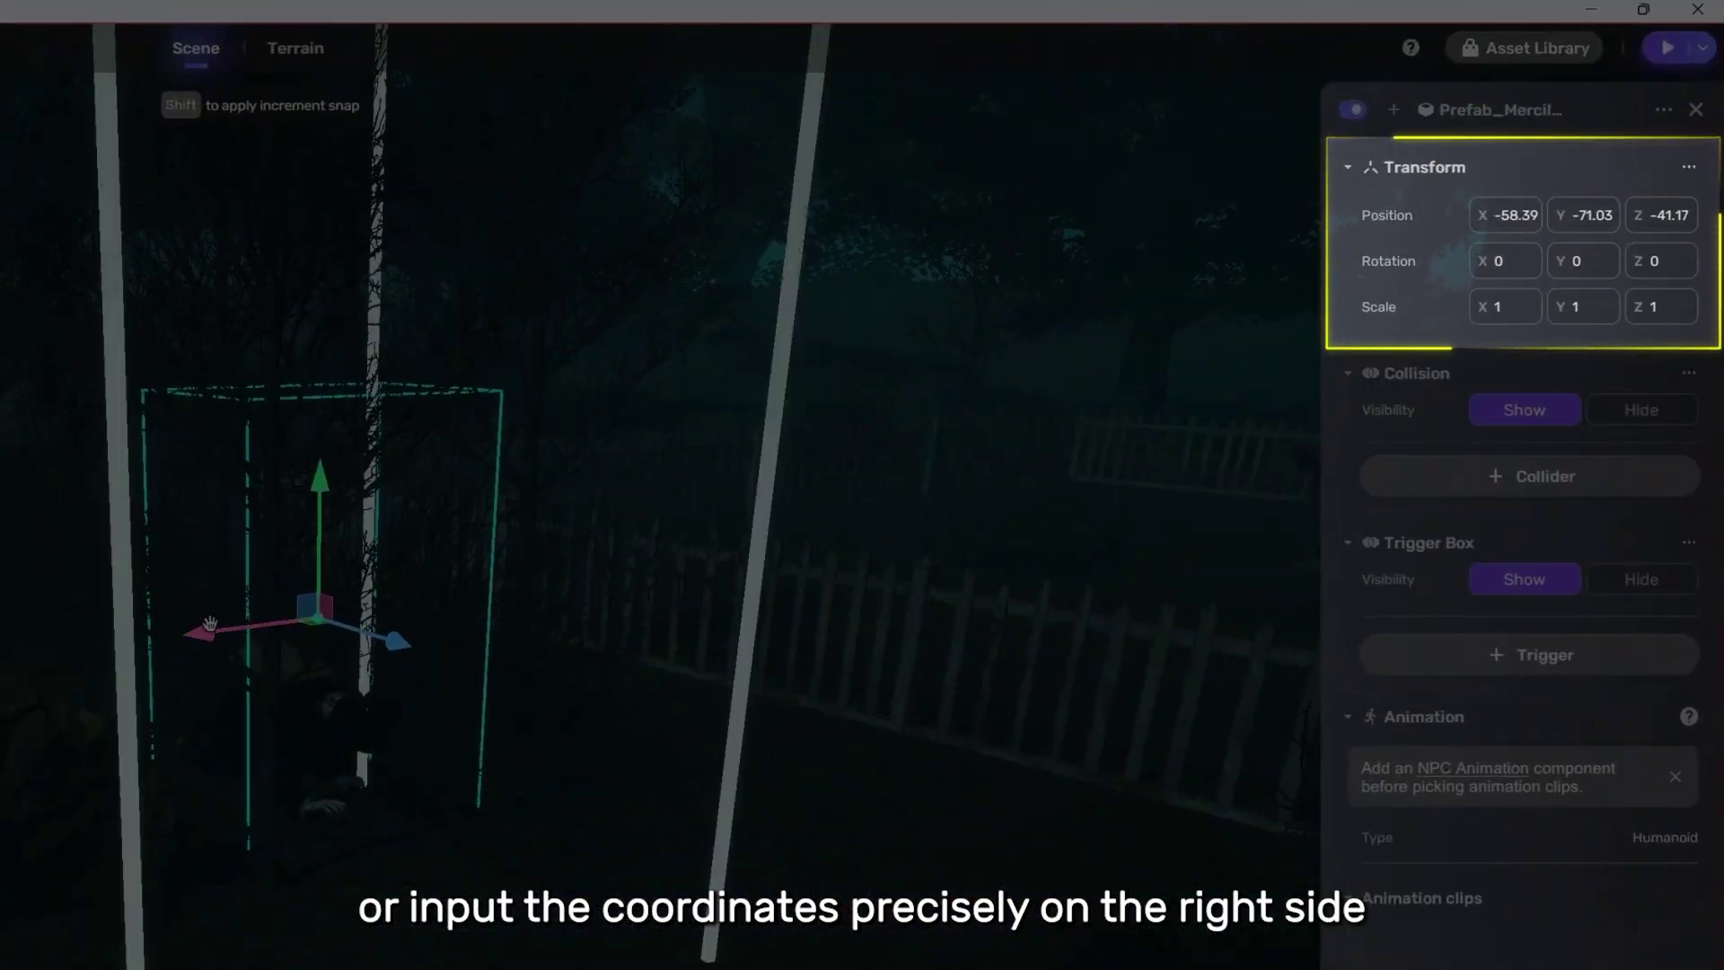
Record the geisha's end position at 4.97 seconds by moving the character forward along the Z axis, past the rock
drag(938, 418, 1320, 530)
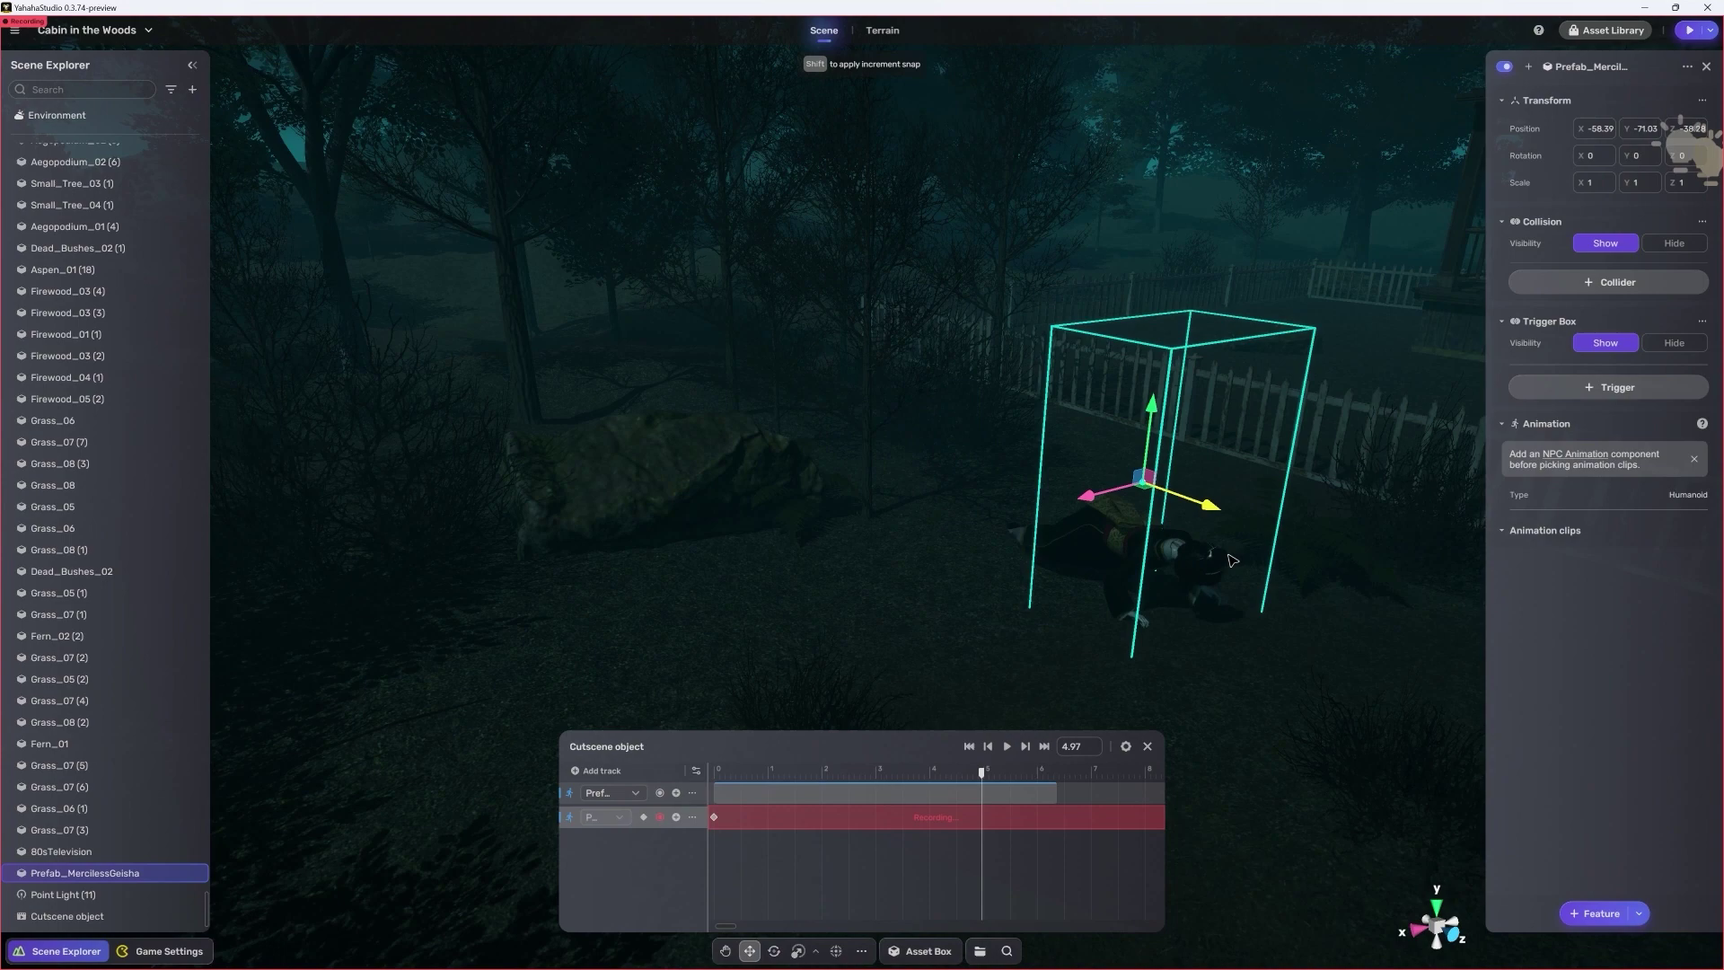
right_drag(1315, 530, 907, 538)
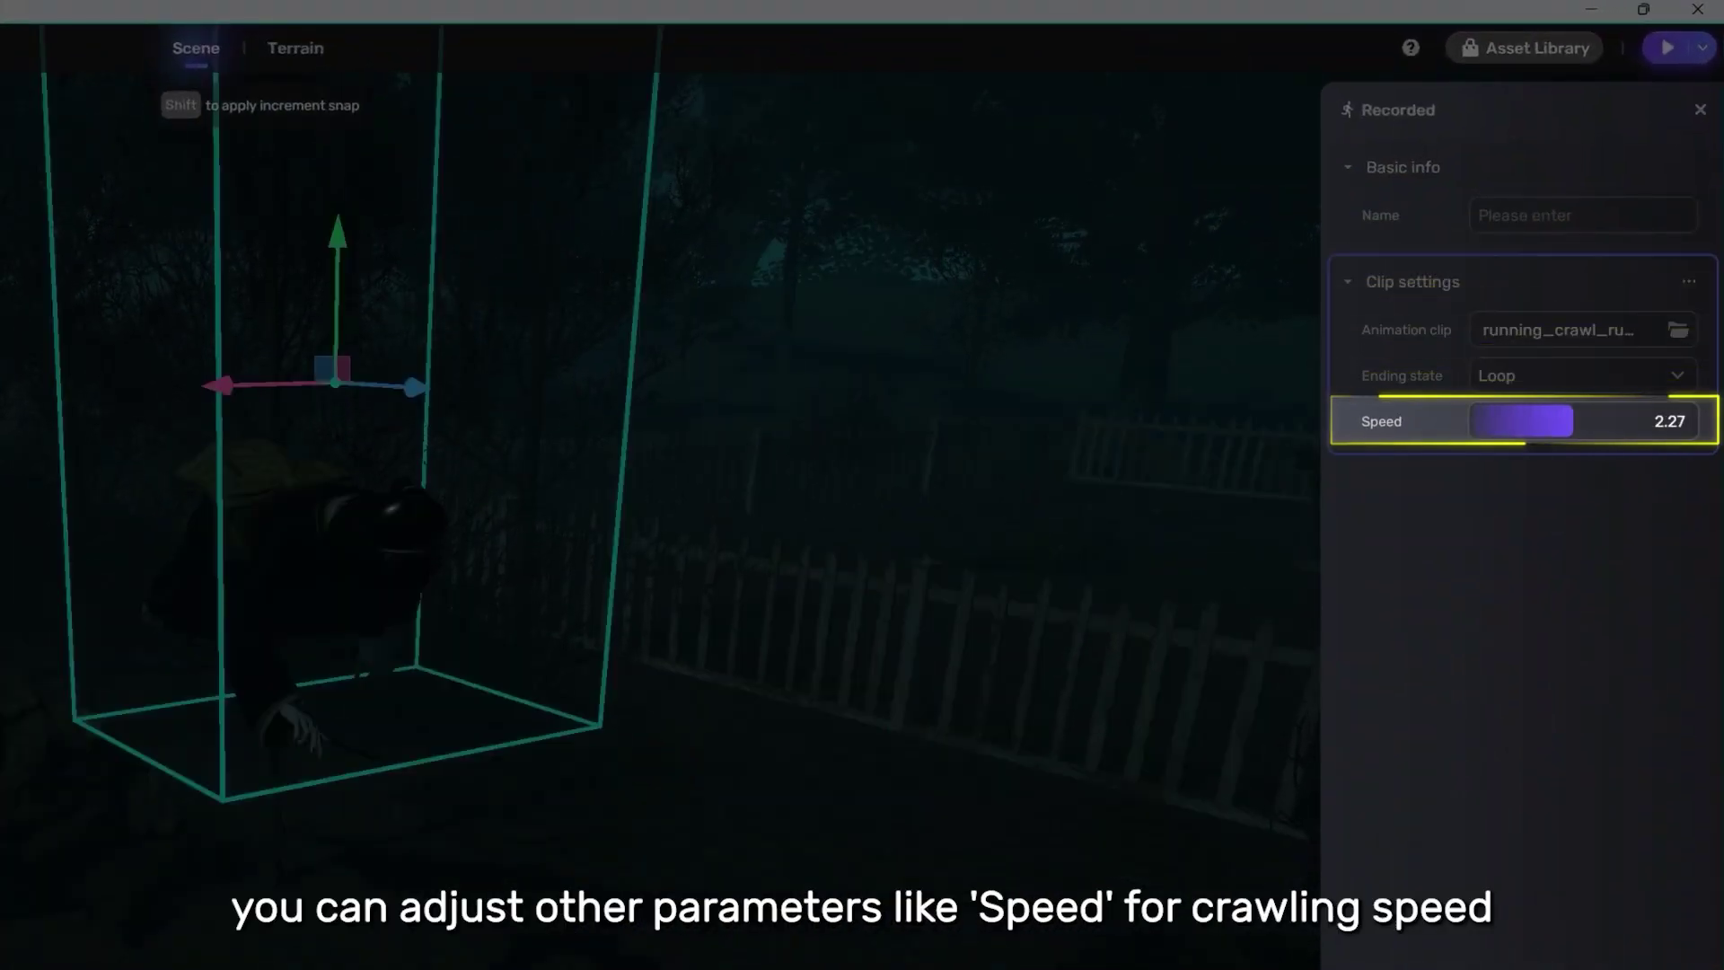
Adjust the Speed of the looping running_crawl clip
drag(1559, 422, 1542, 421)
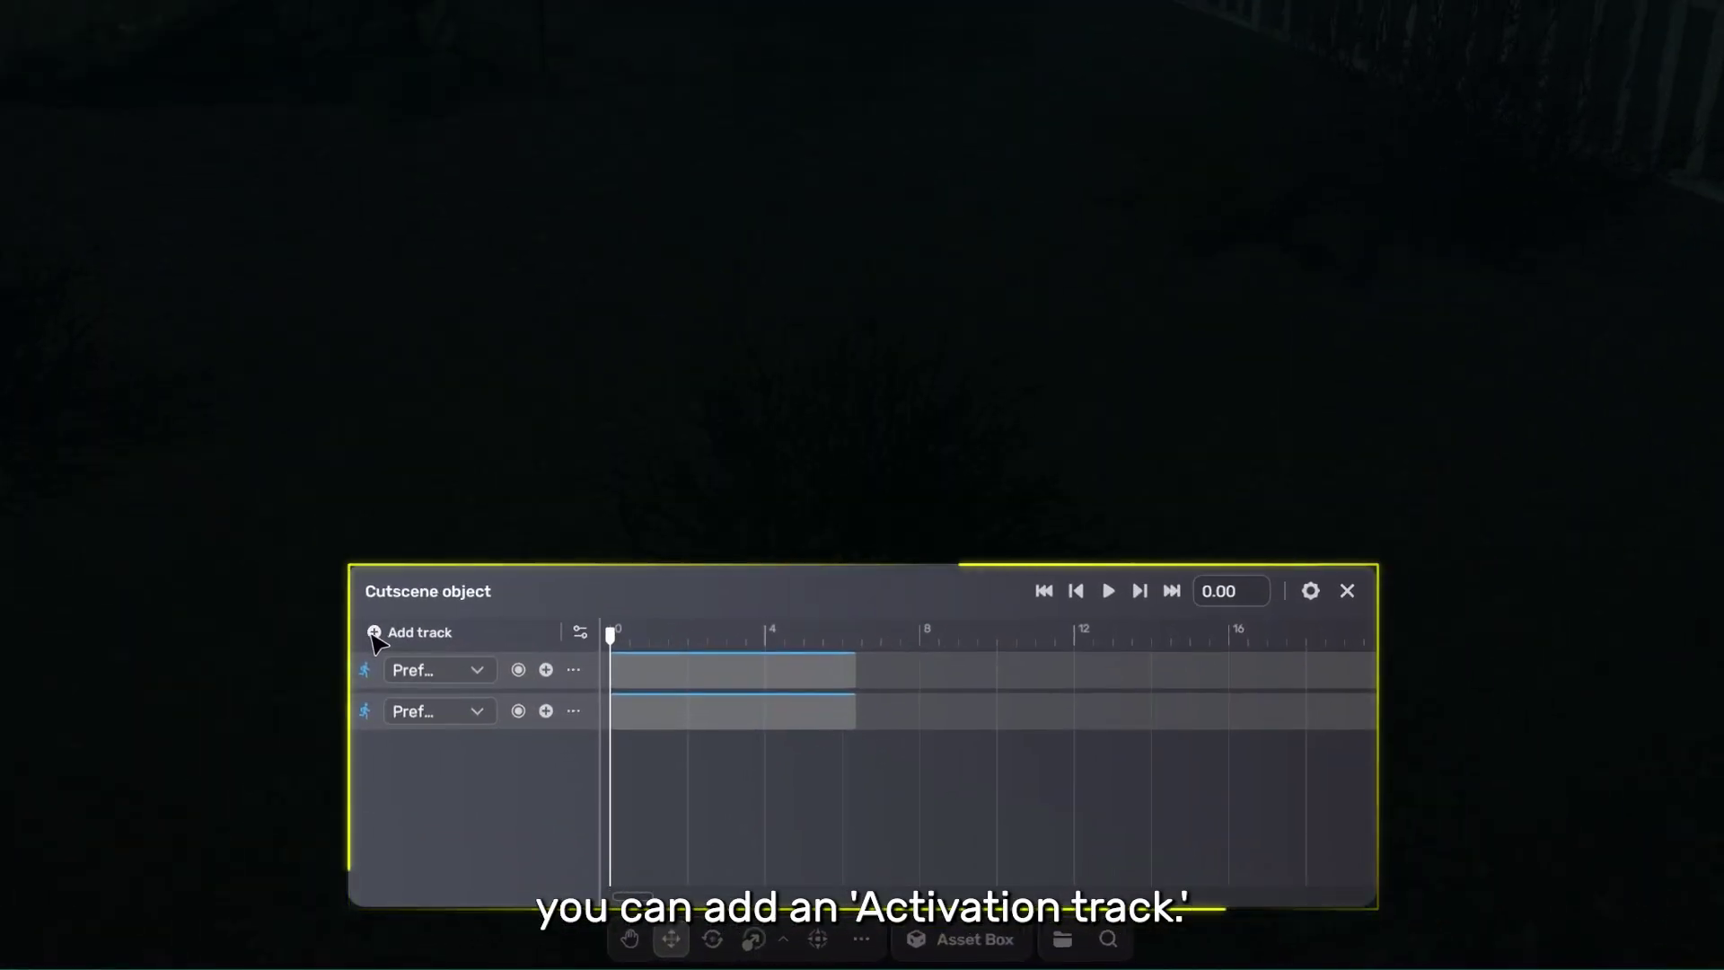
Add an Activation track to the cutscene below the two Animation tracks
click(596, 770)
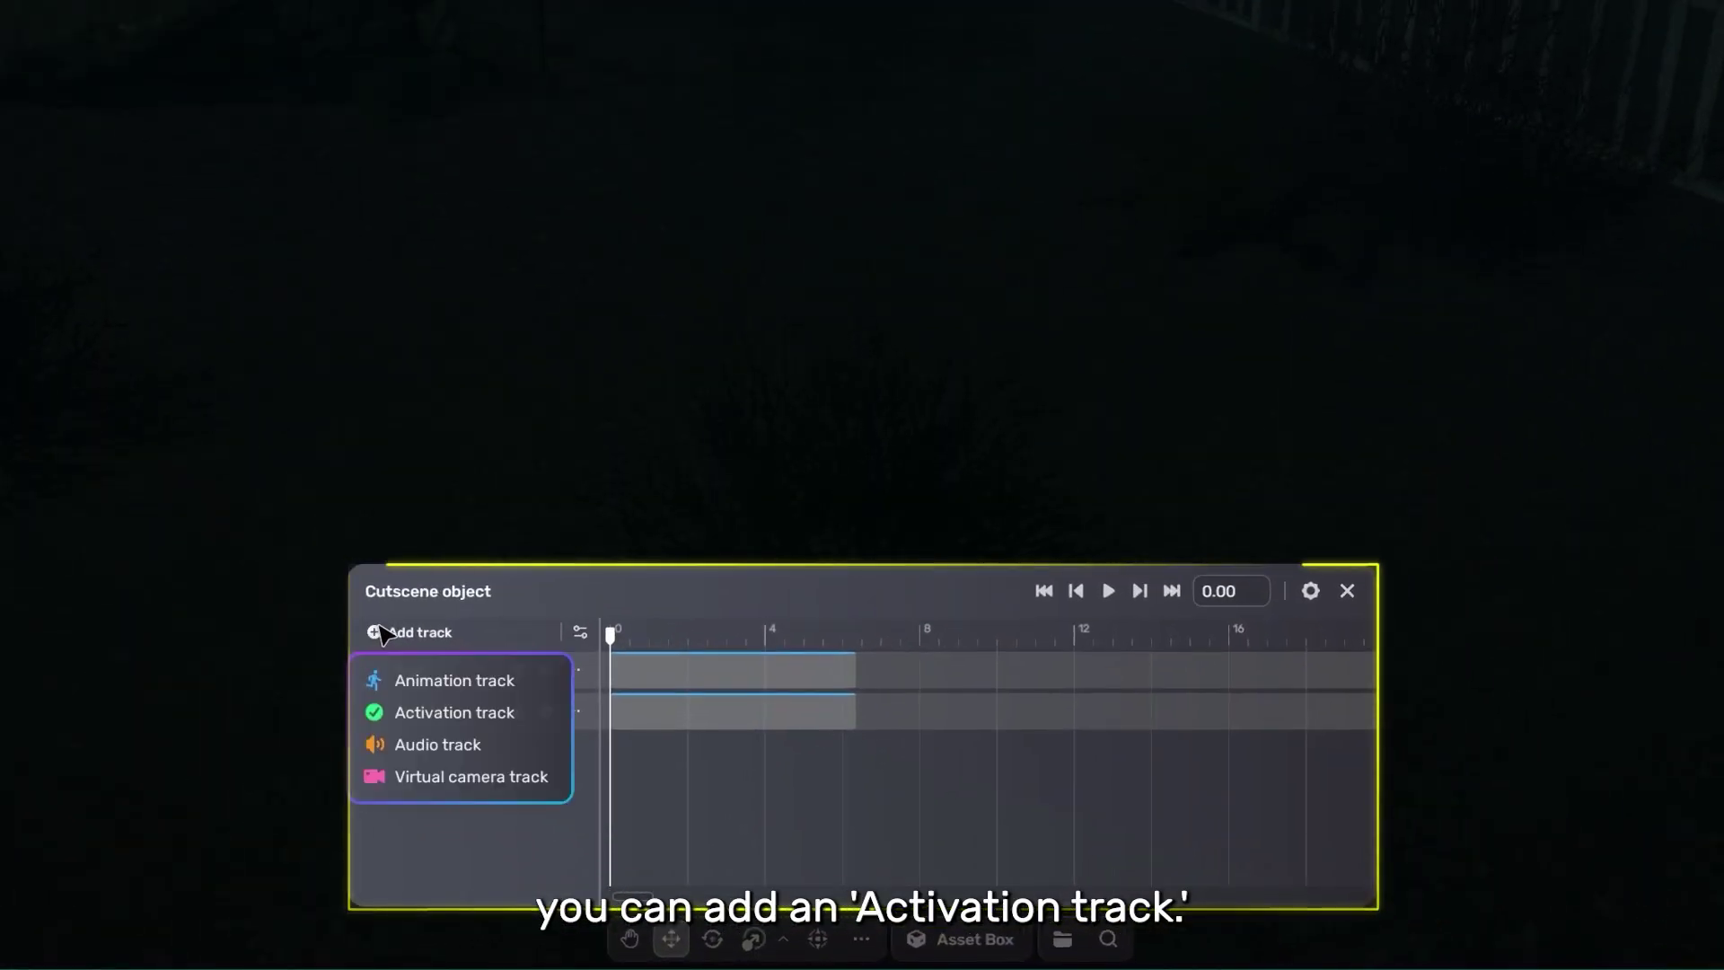
click(453, 712)
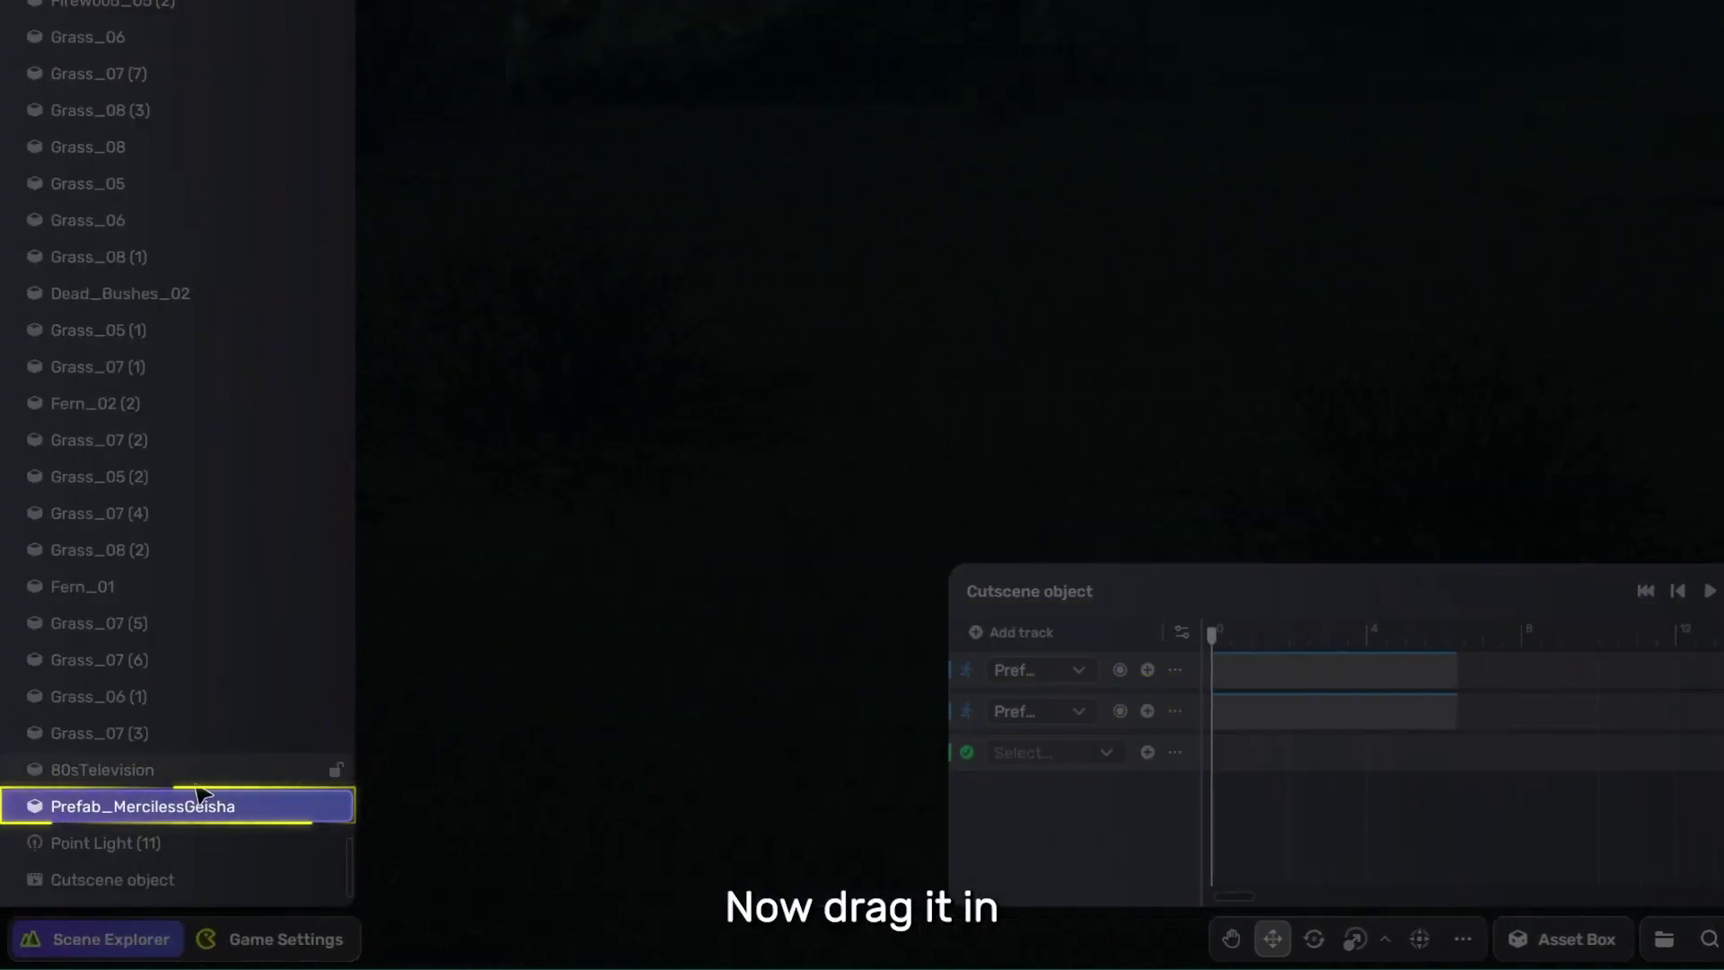
Assign Prefab_MercilessGeisha to the Activation track and disable the geisha object, with the cutscene Preview off only while disabling it
drag(191, 813, 1042, 754)
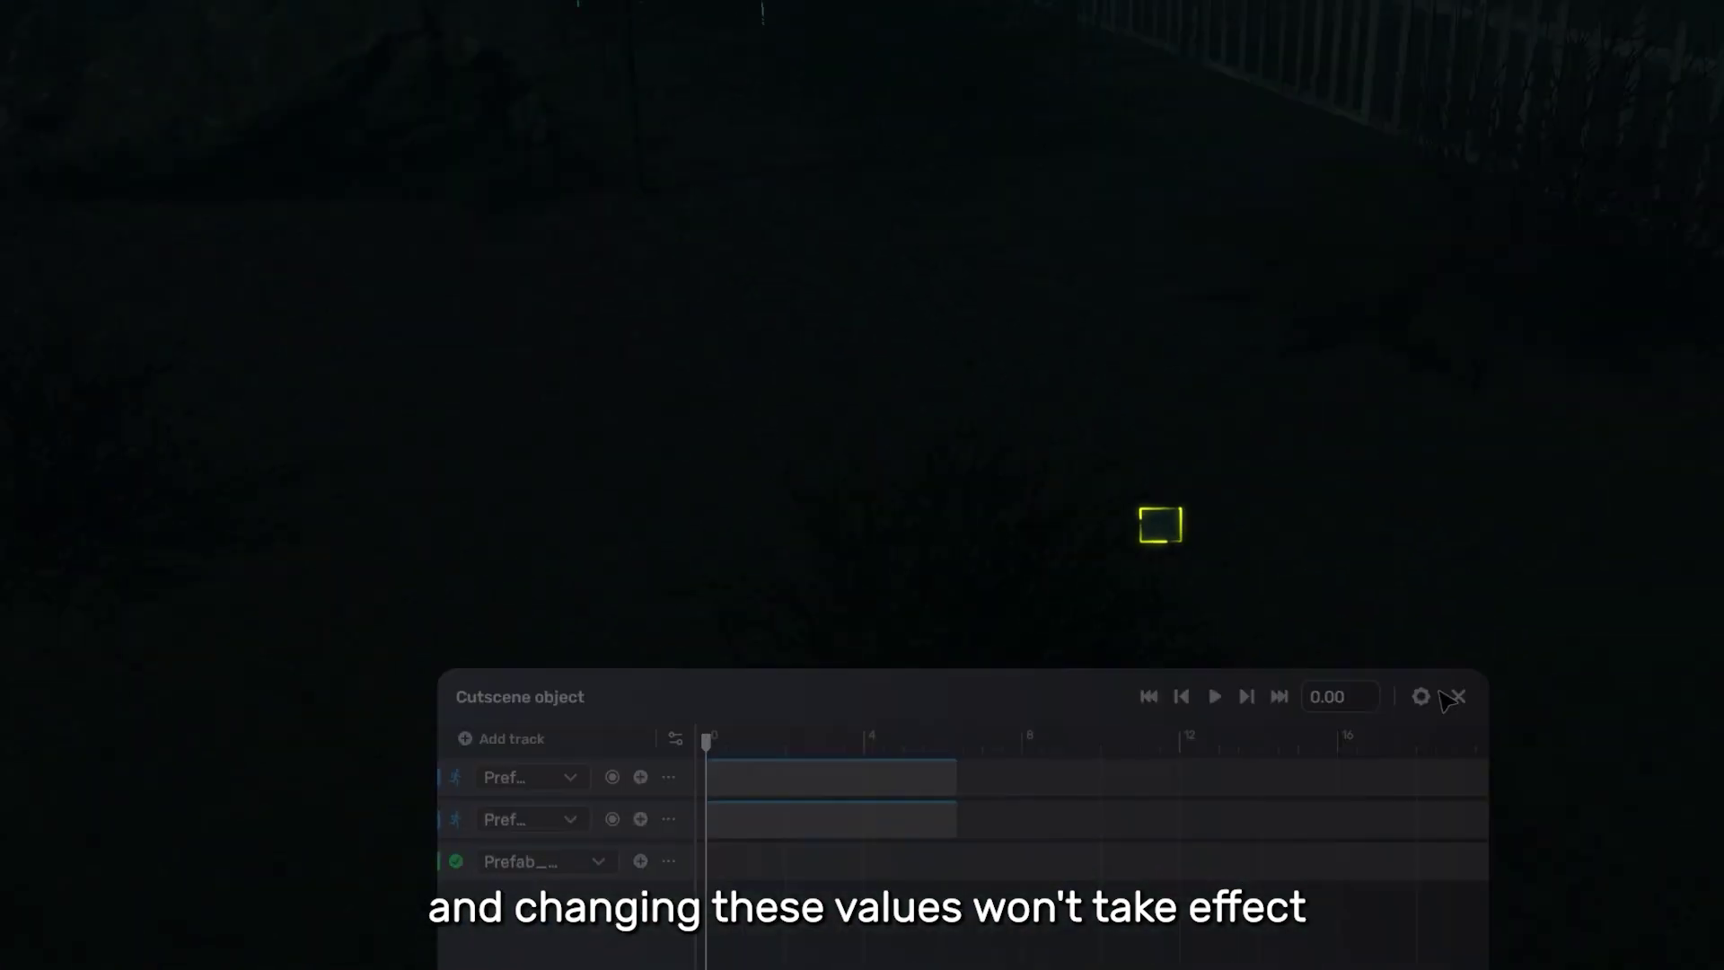
click(1414, 691)
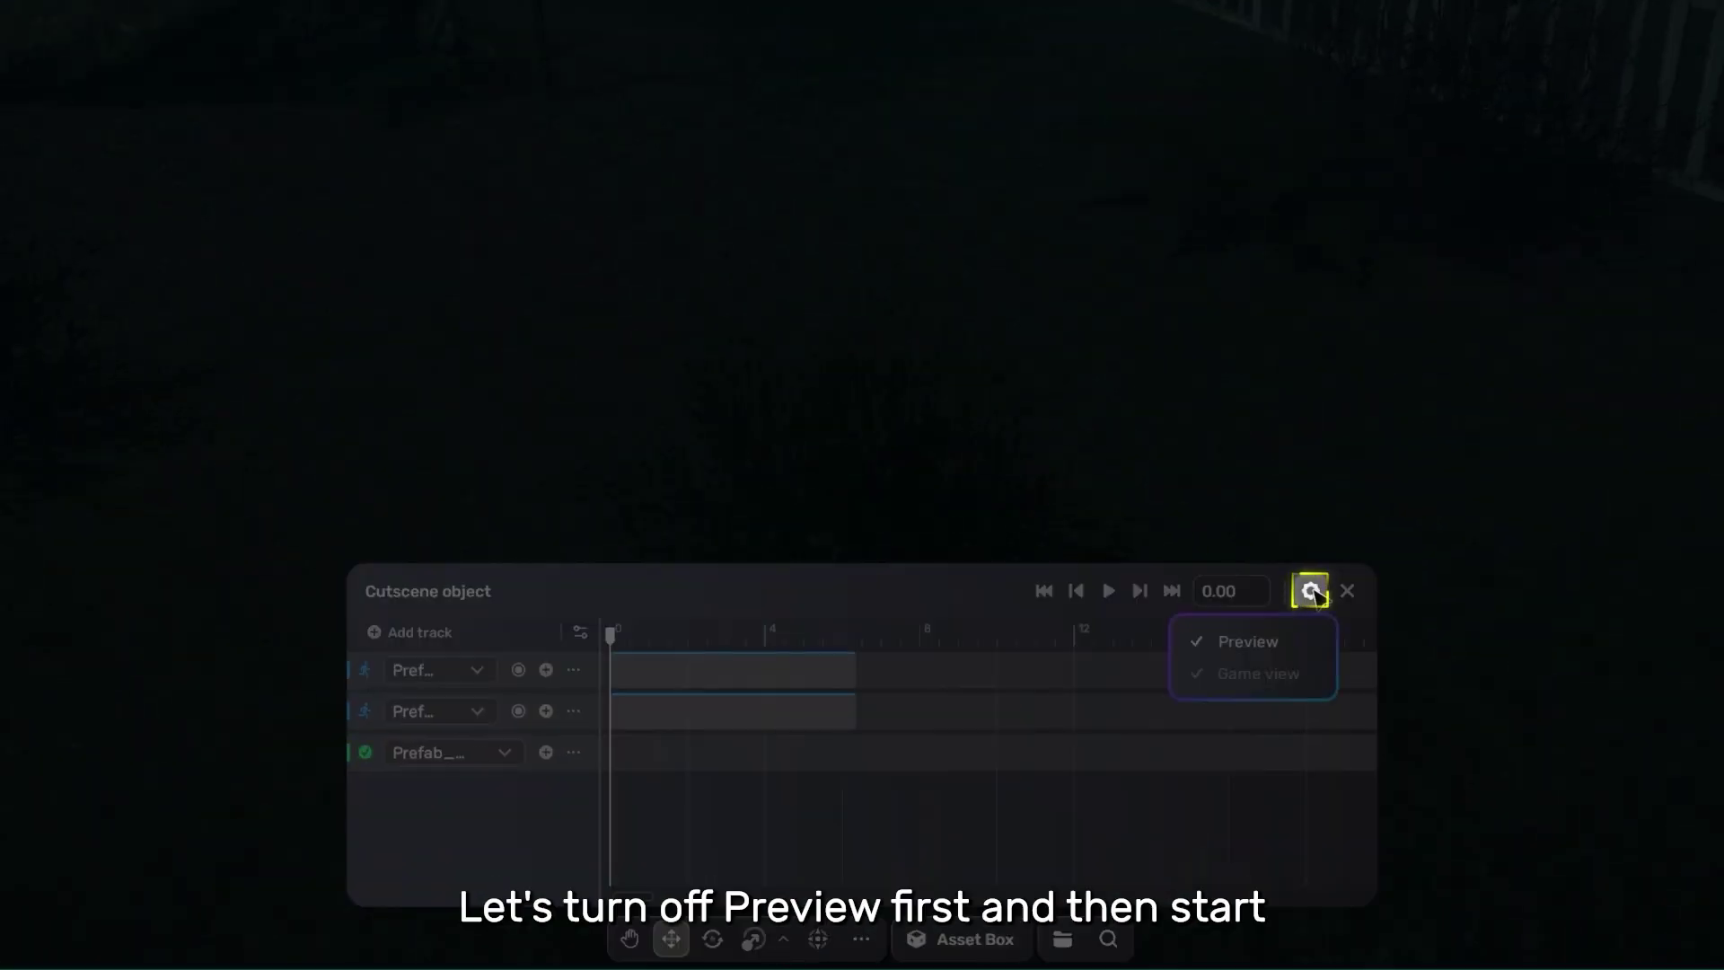
click(1290, 646)
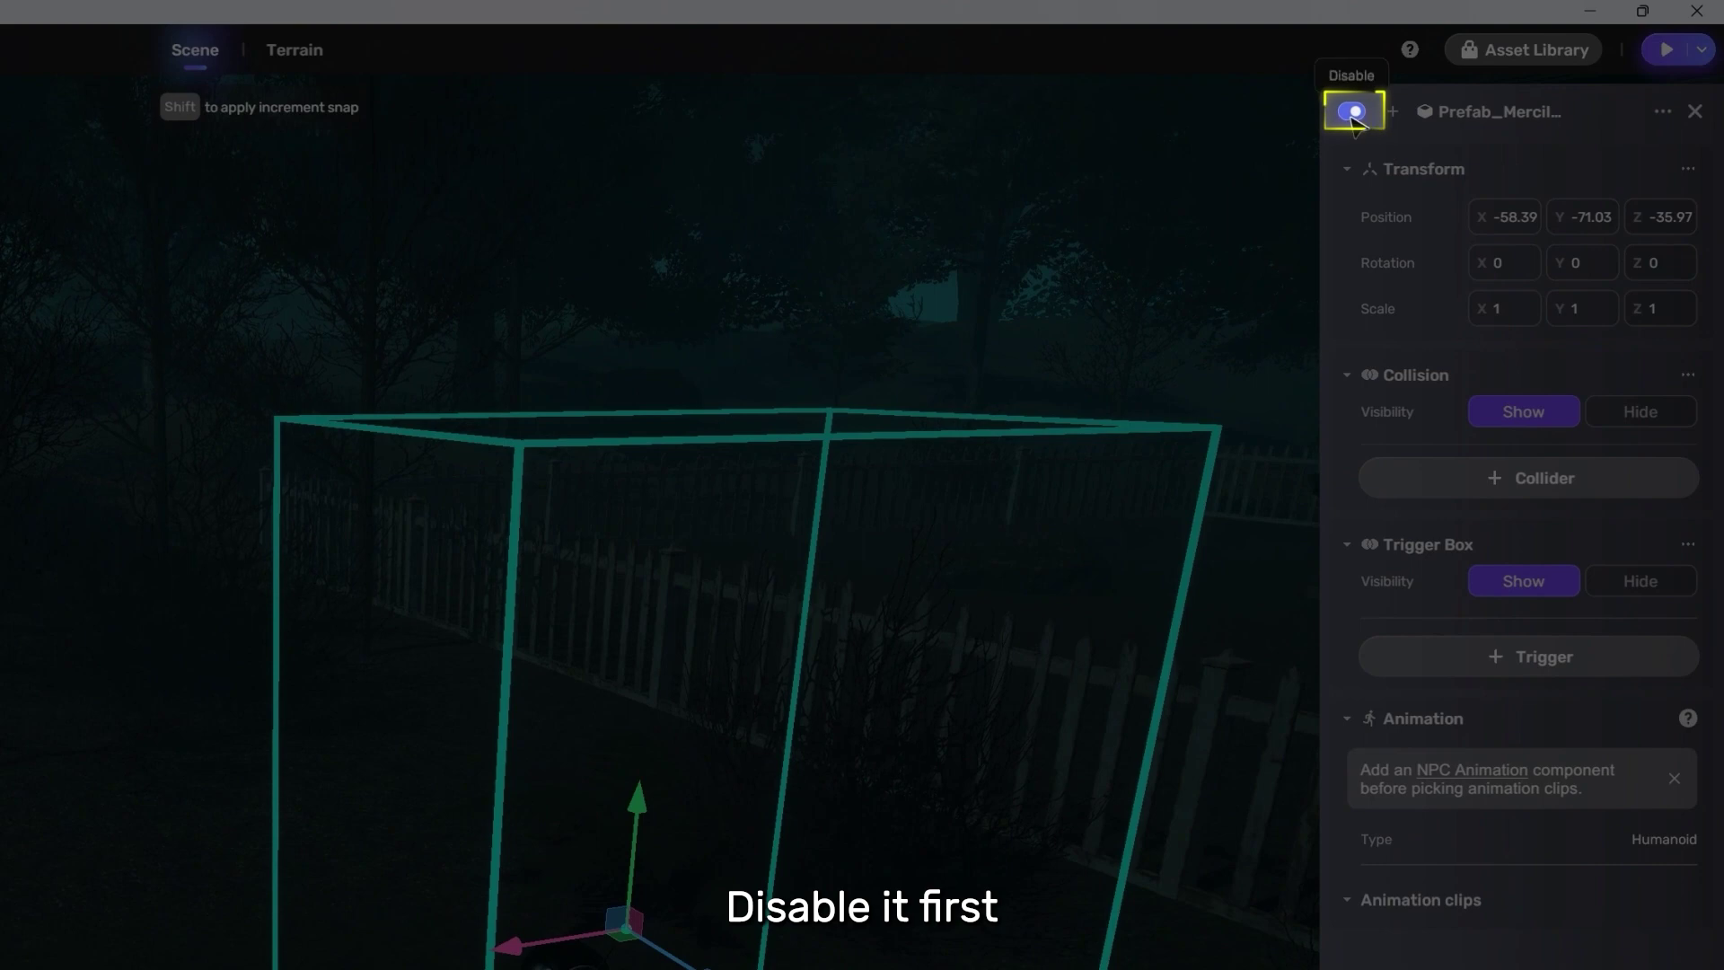
click(1350, 108)
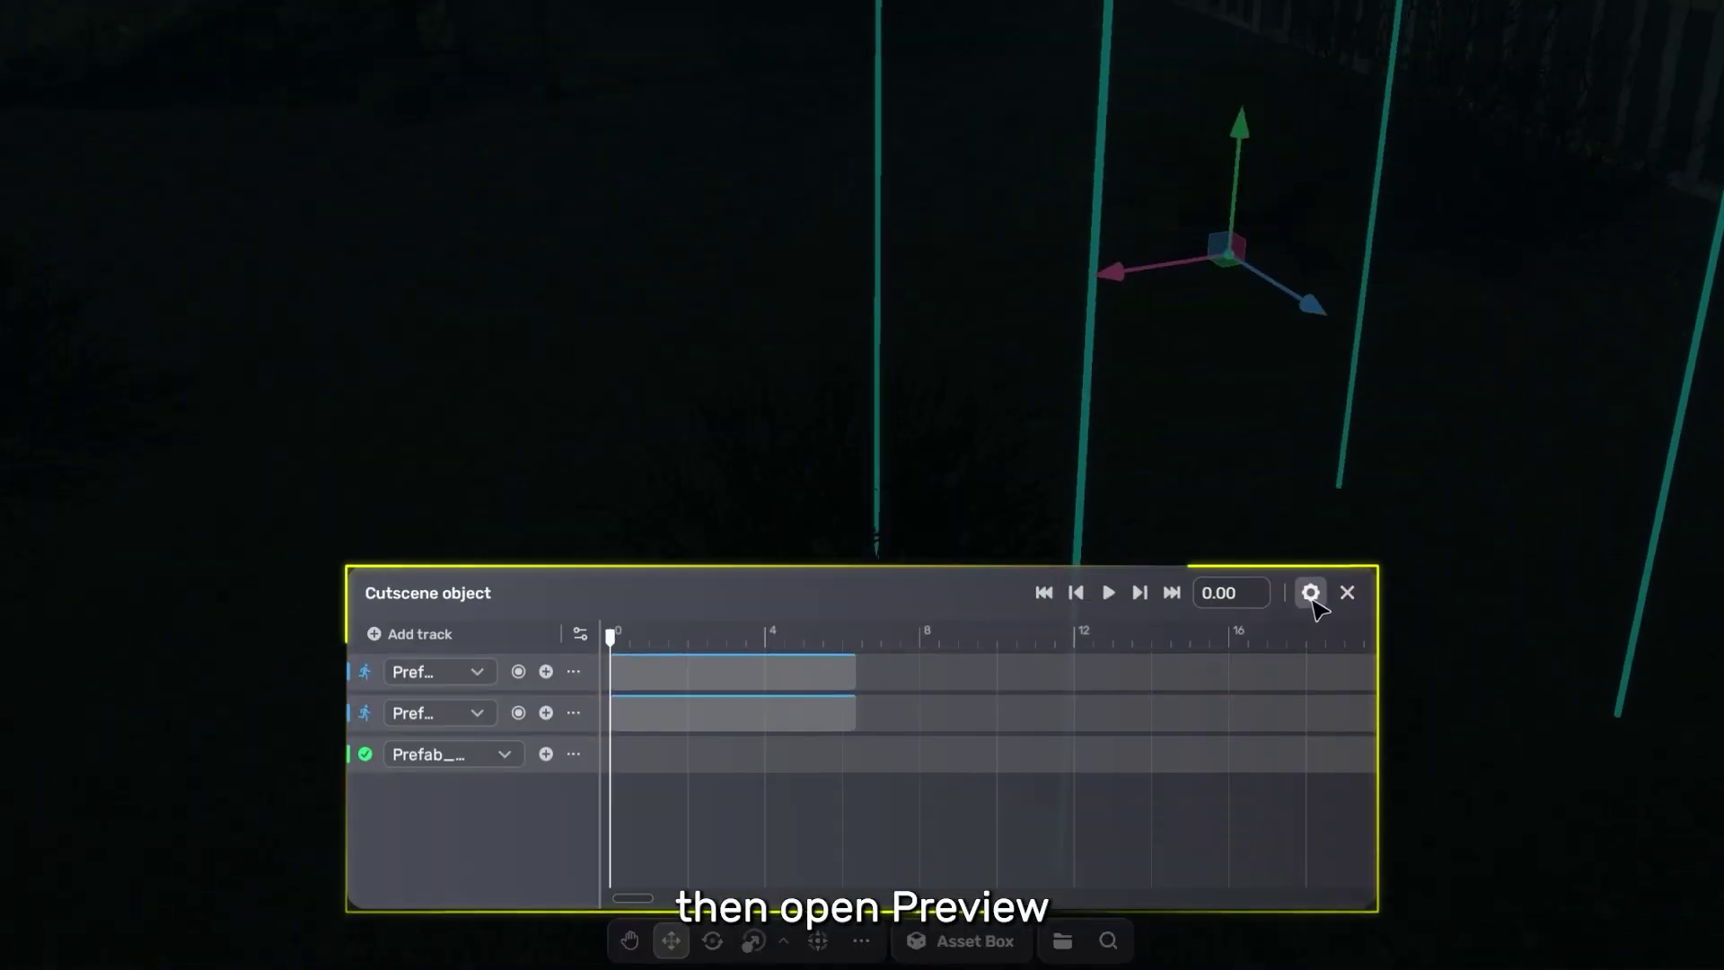
click(1310, 592)
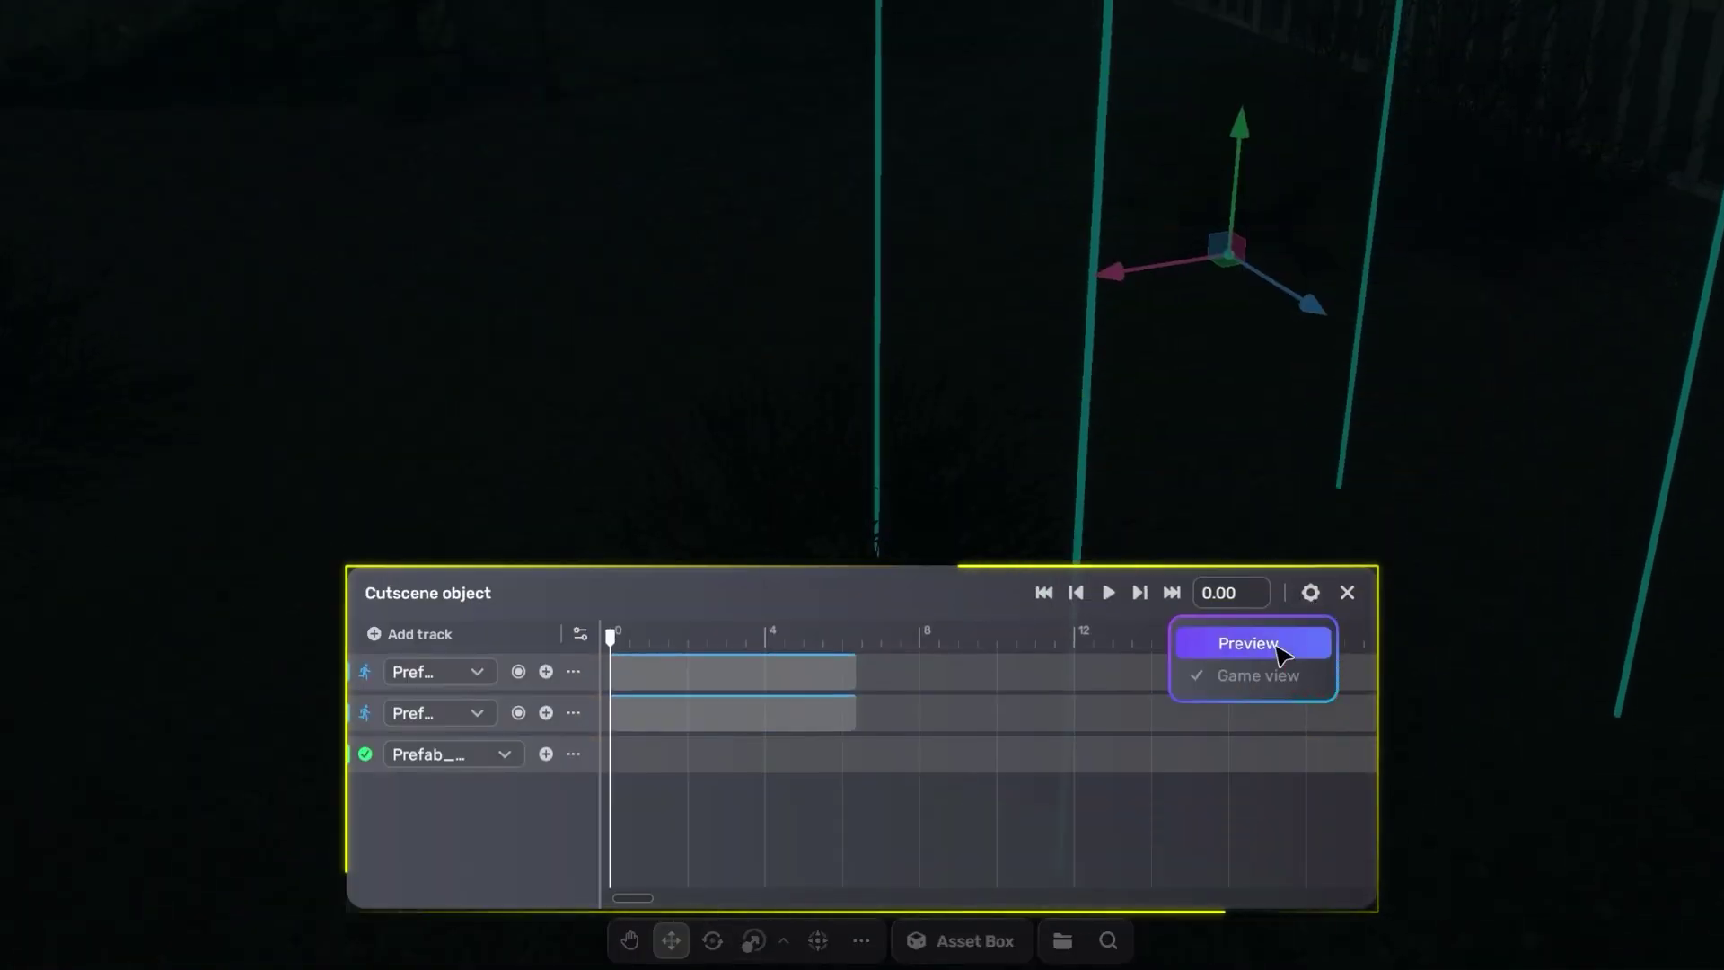
click(1225, 647)
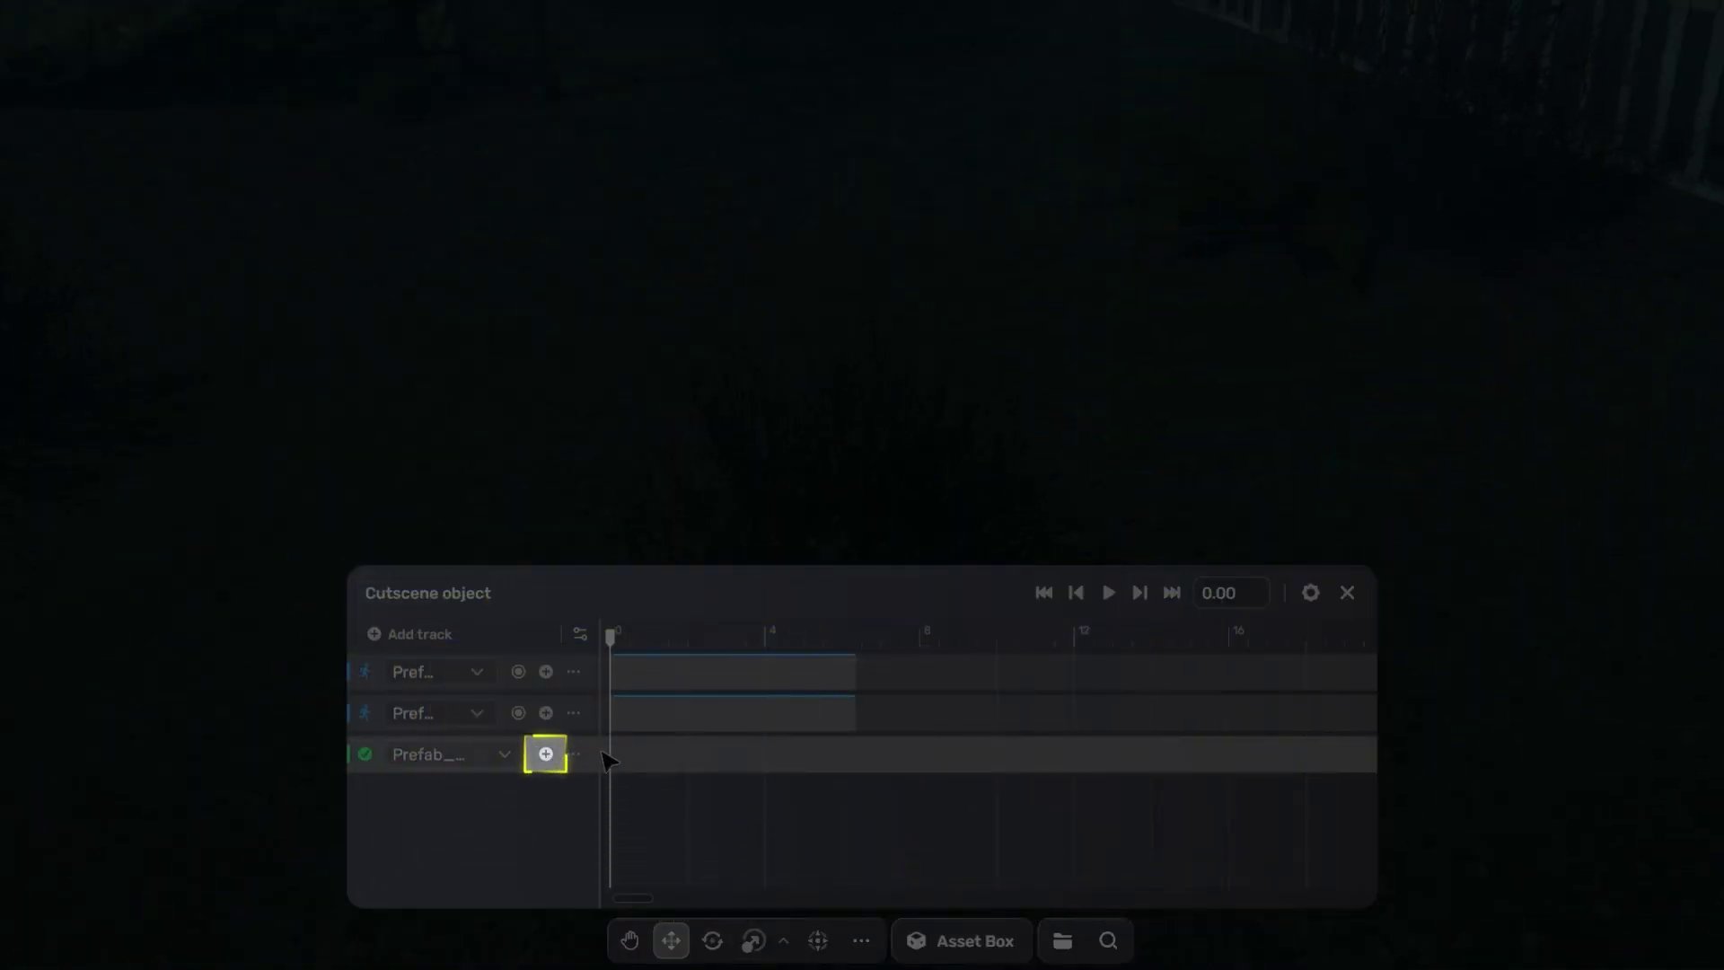
Add three short activation clips to the geisha's Activation track, at the start, about 2 seconds and about 4 seconds
click(546, 754)
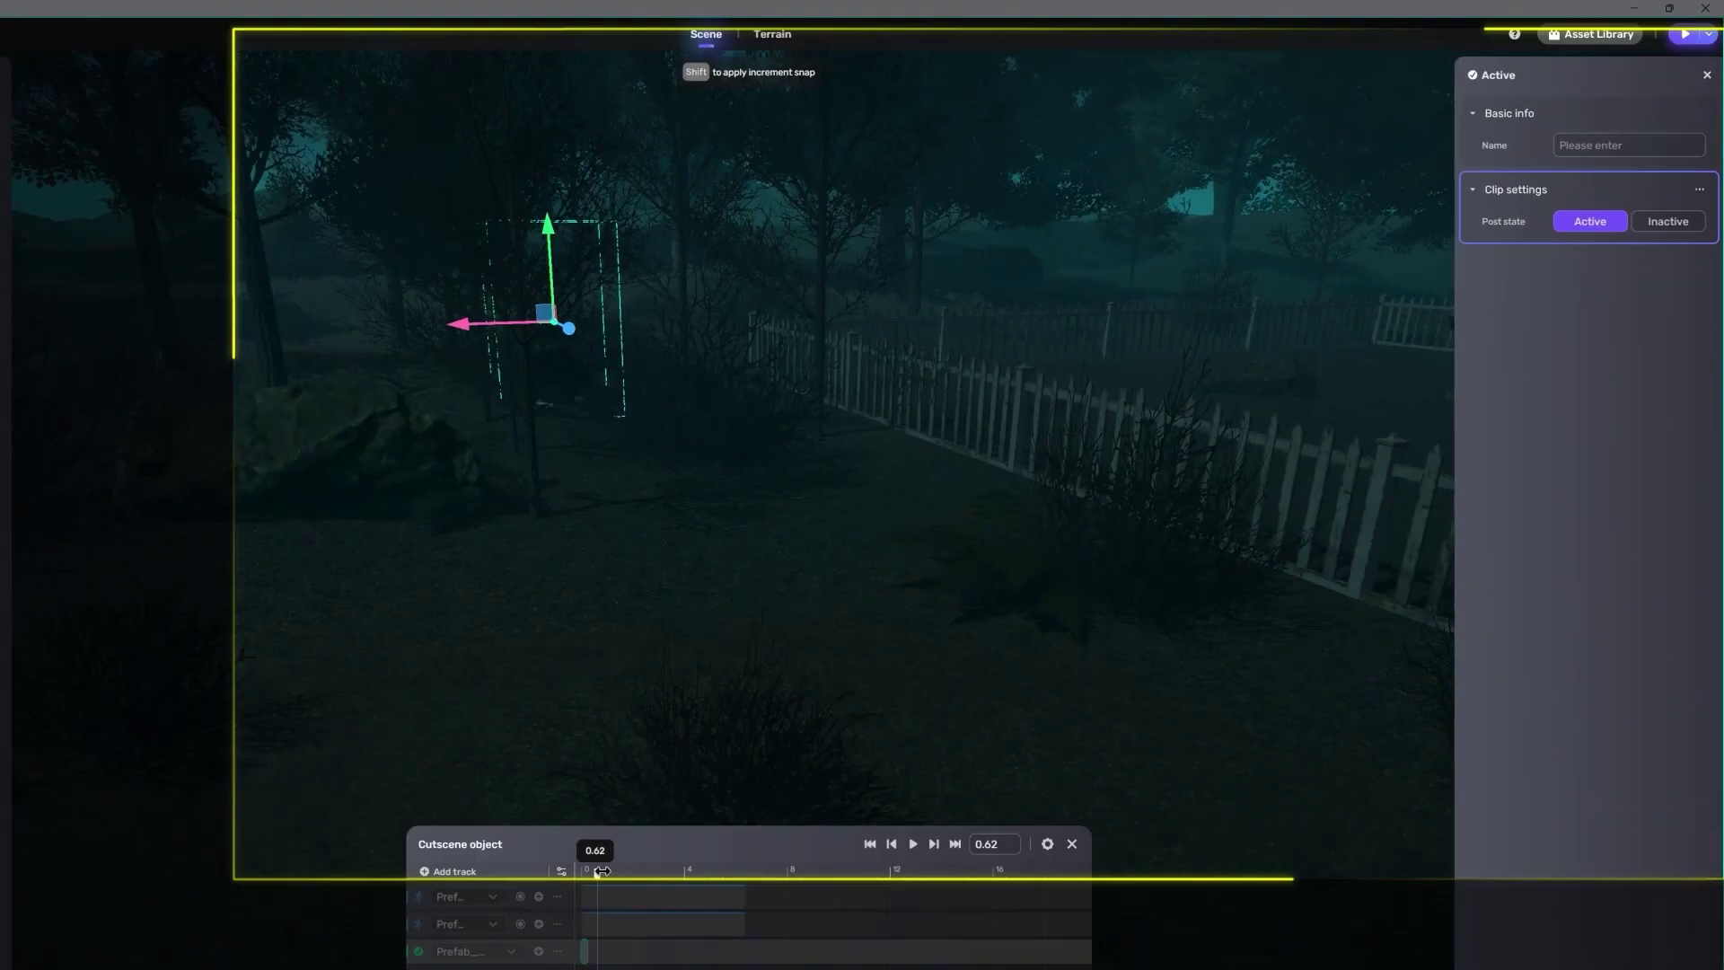
drag(723, 774, 762, 773)
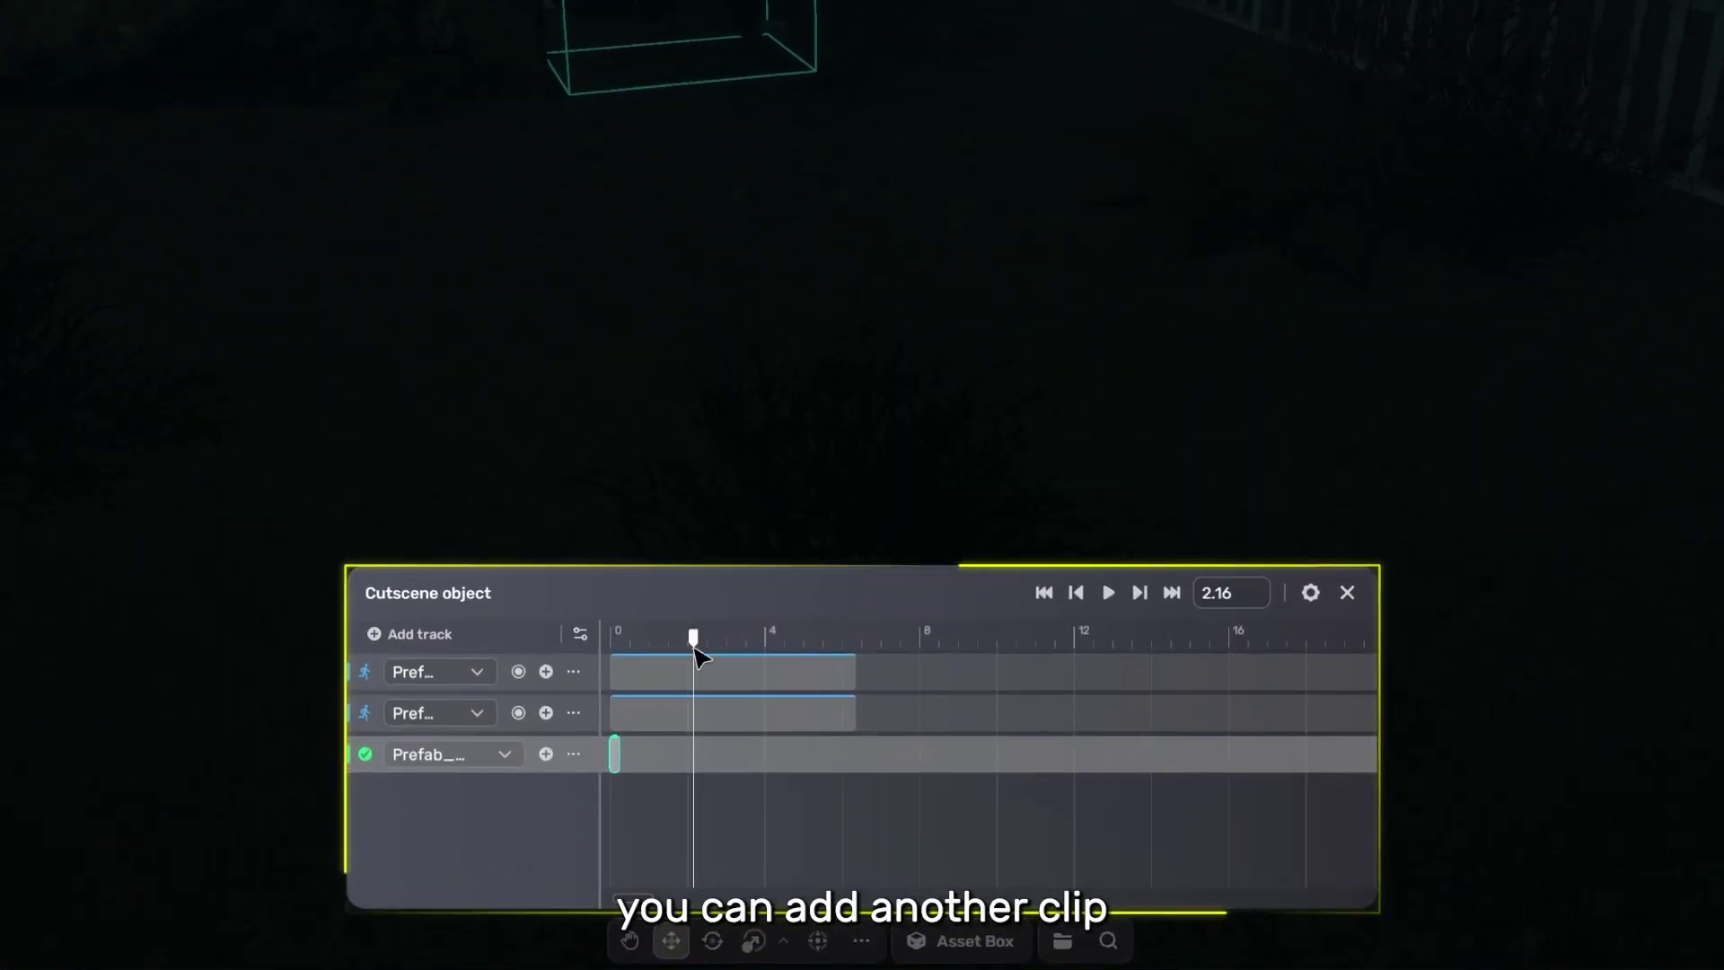
click(546, 753)
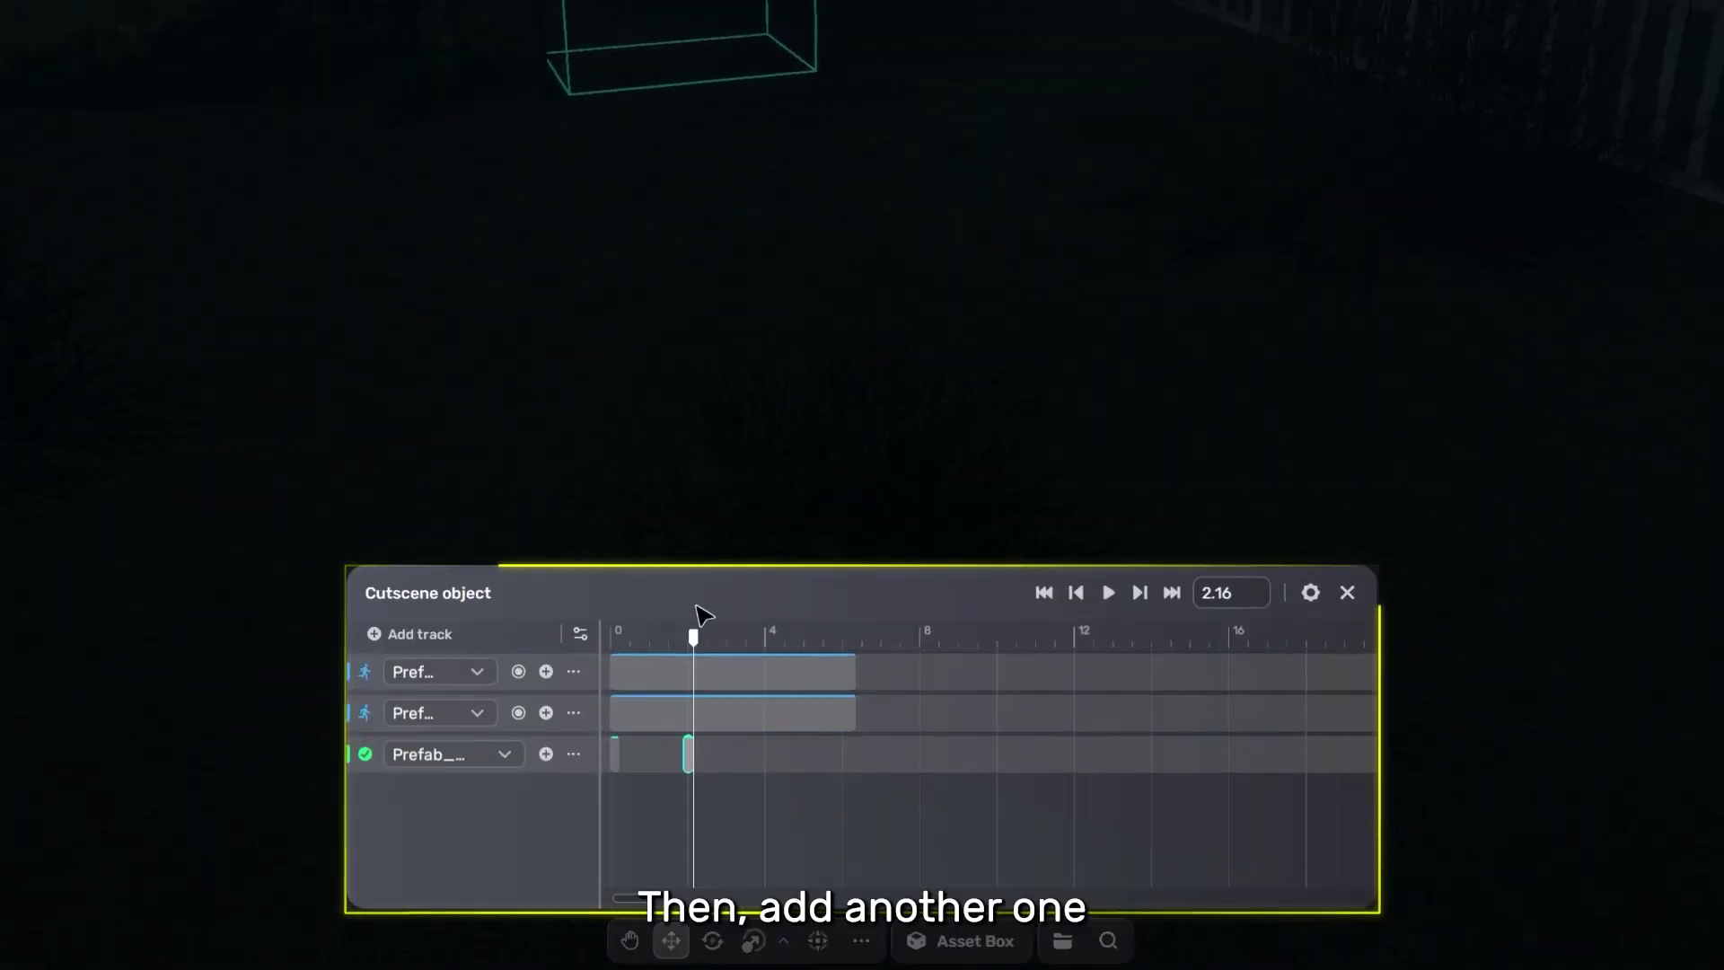
drag(694, 637, 767, 639)
click(546, 753)
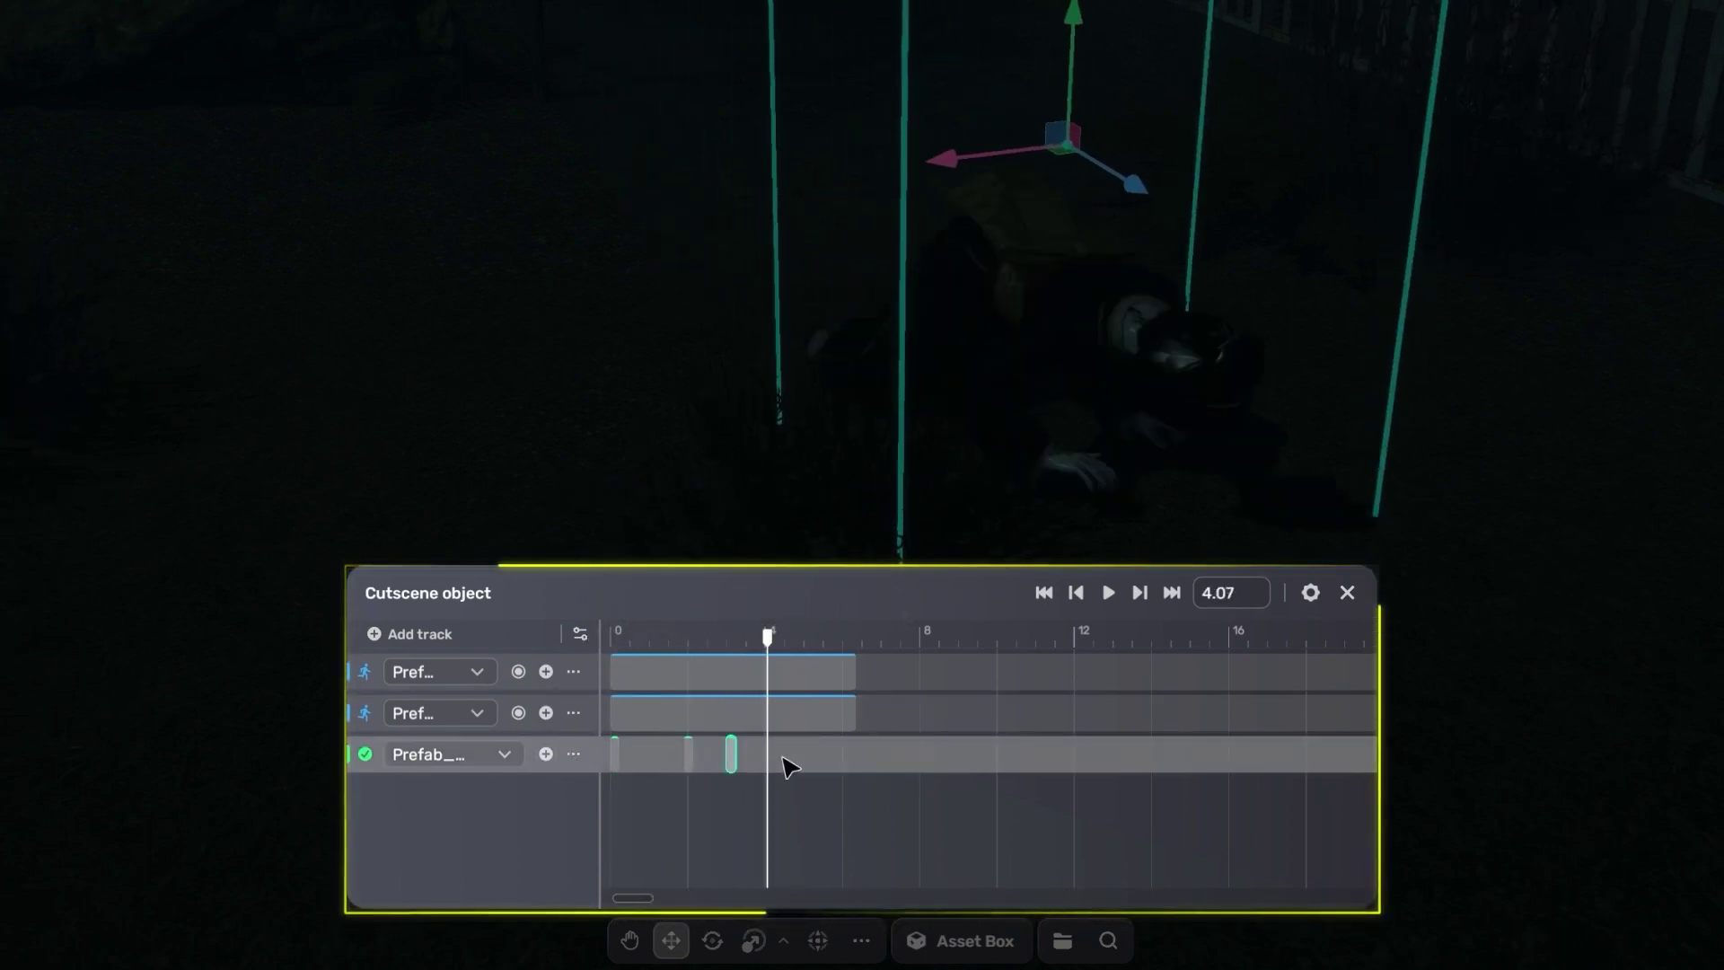
drag(731, 762, 764, 756)
Play the cutscene from the beginning to check when the geisha appears and disappears, and pause playback
click(611, 636)
key(space)
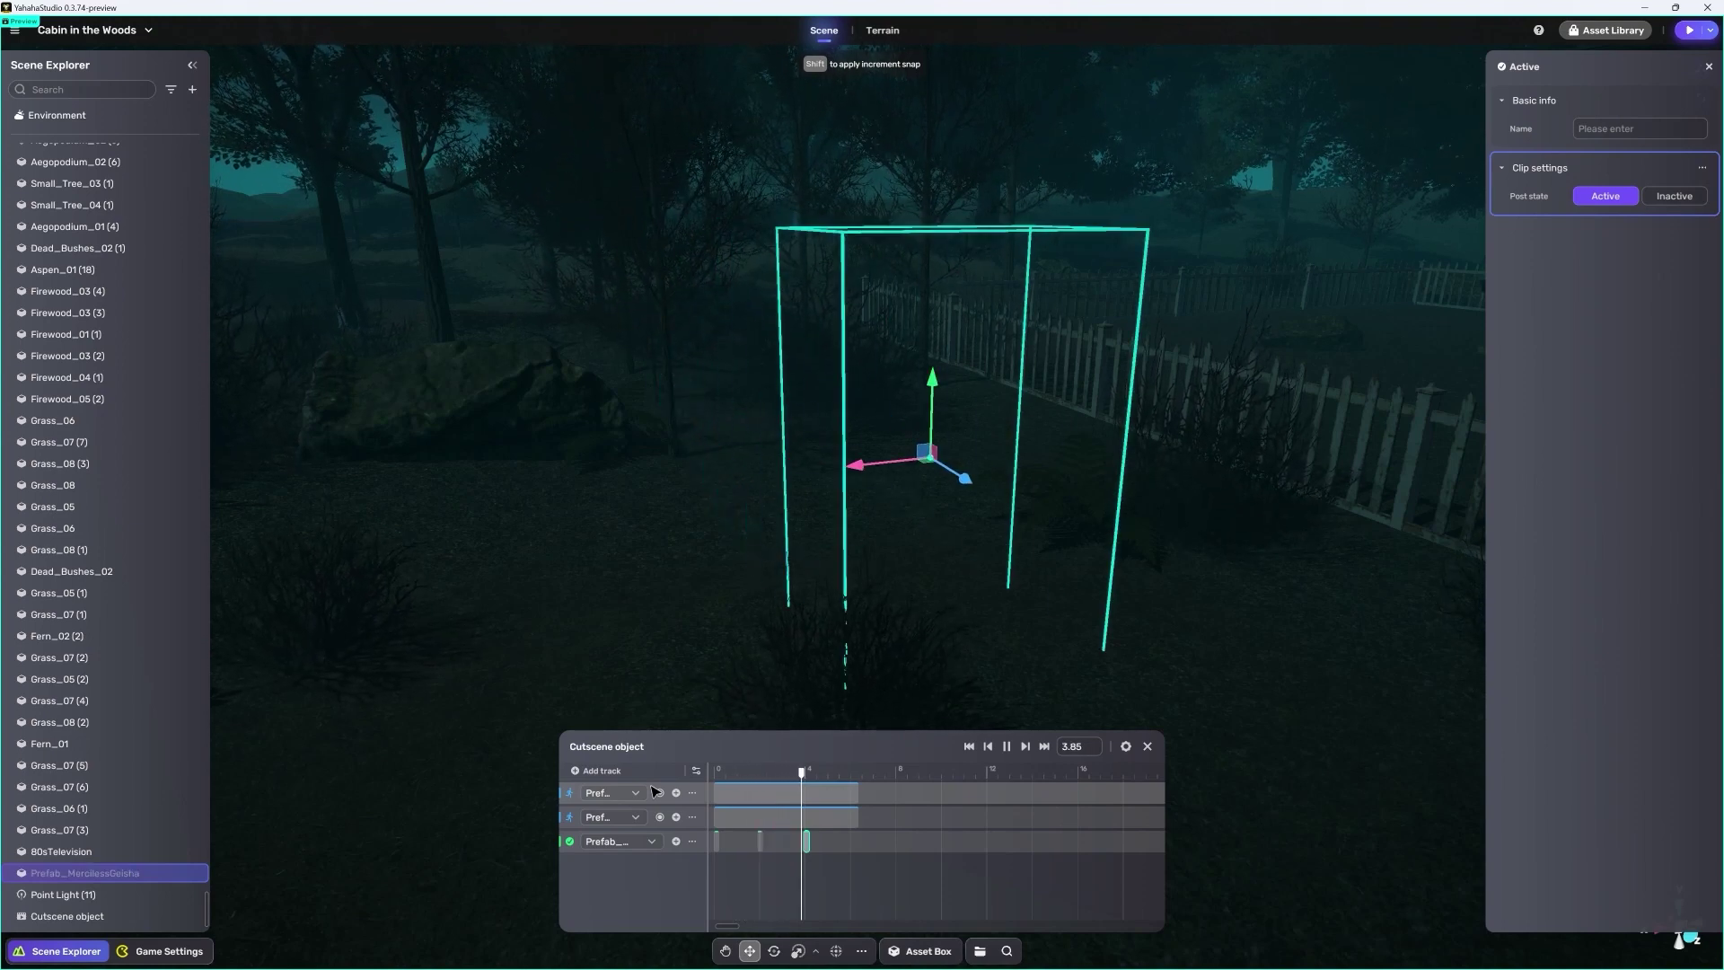
key(space)
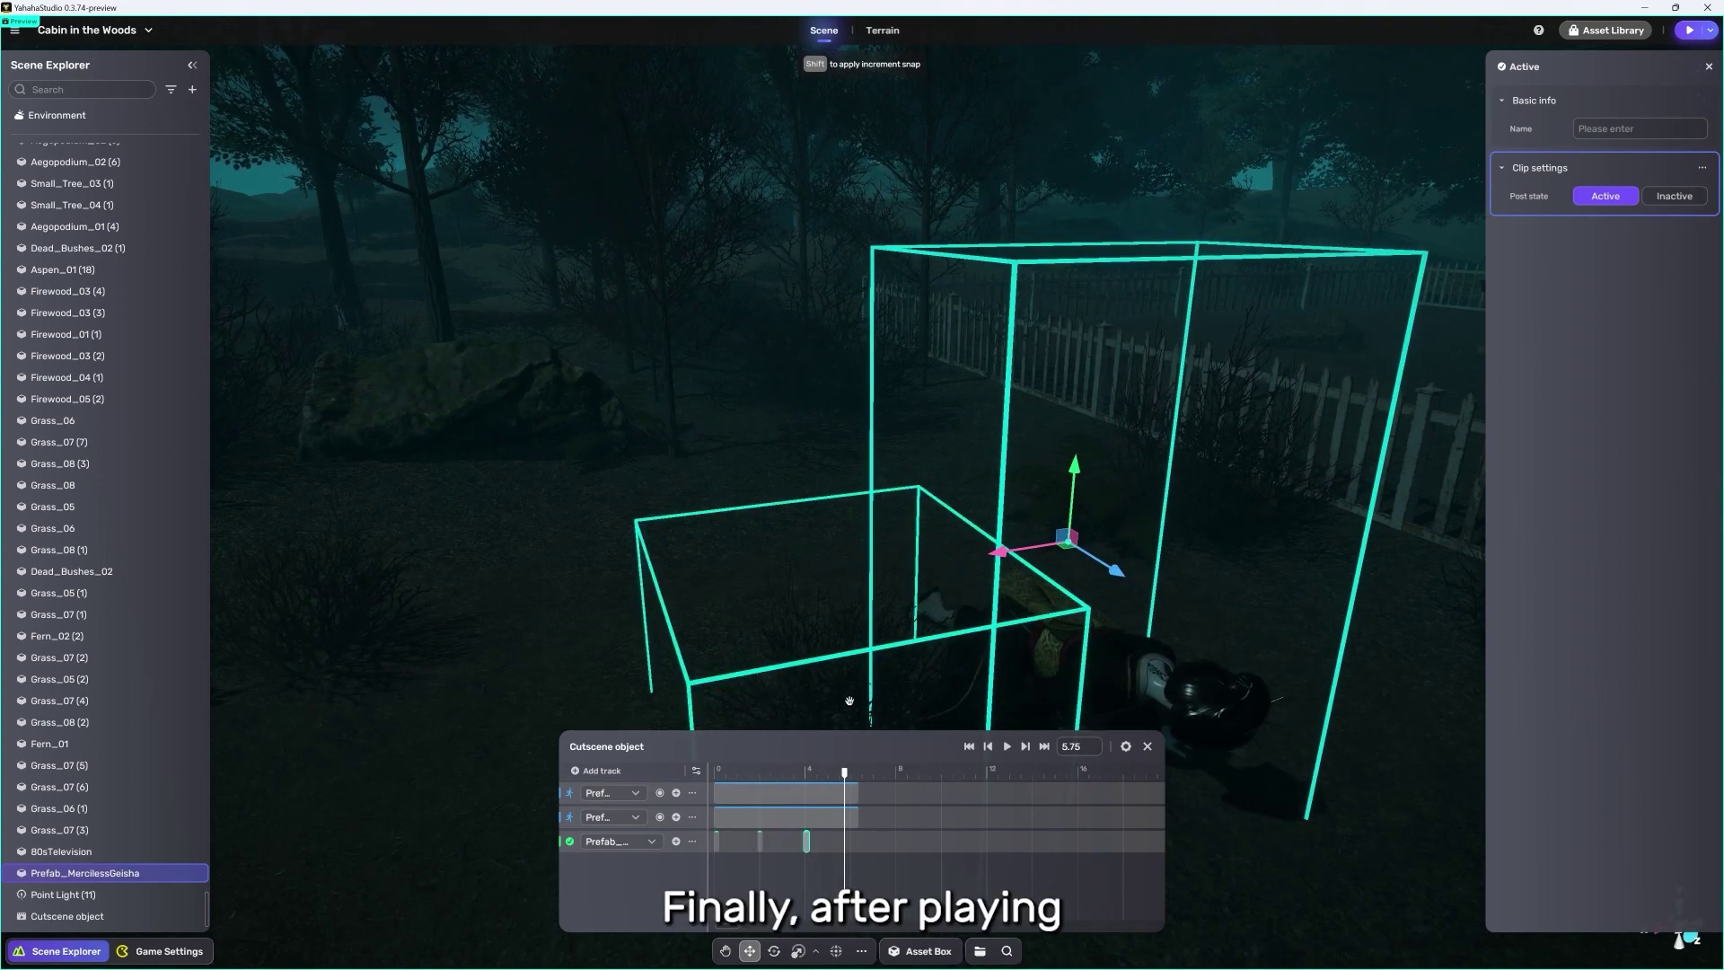
Try Inactive as the activation clip's Post state near the end of the animation and restore it to Active
drag(844, 771, 854, 774)
click(676, 842)
click(1671, 196)
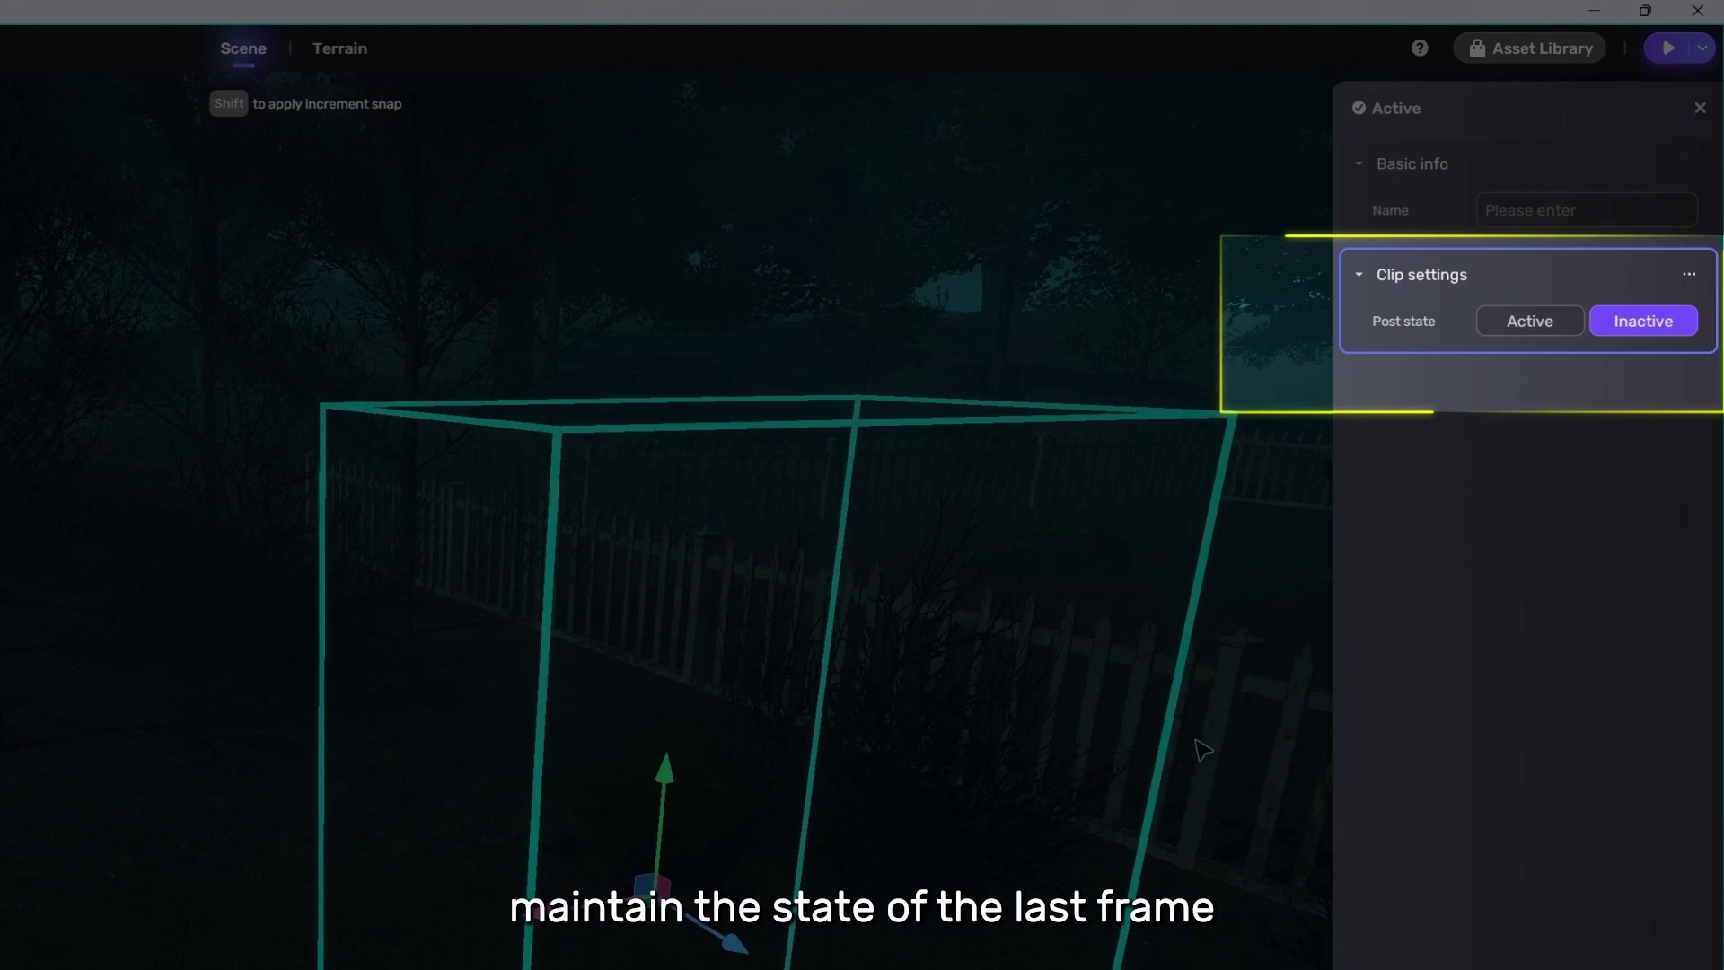
click(1578, 197)
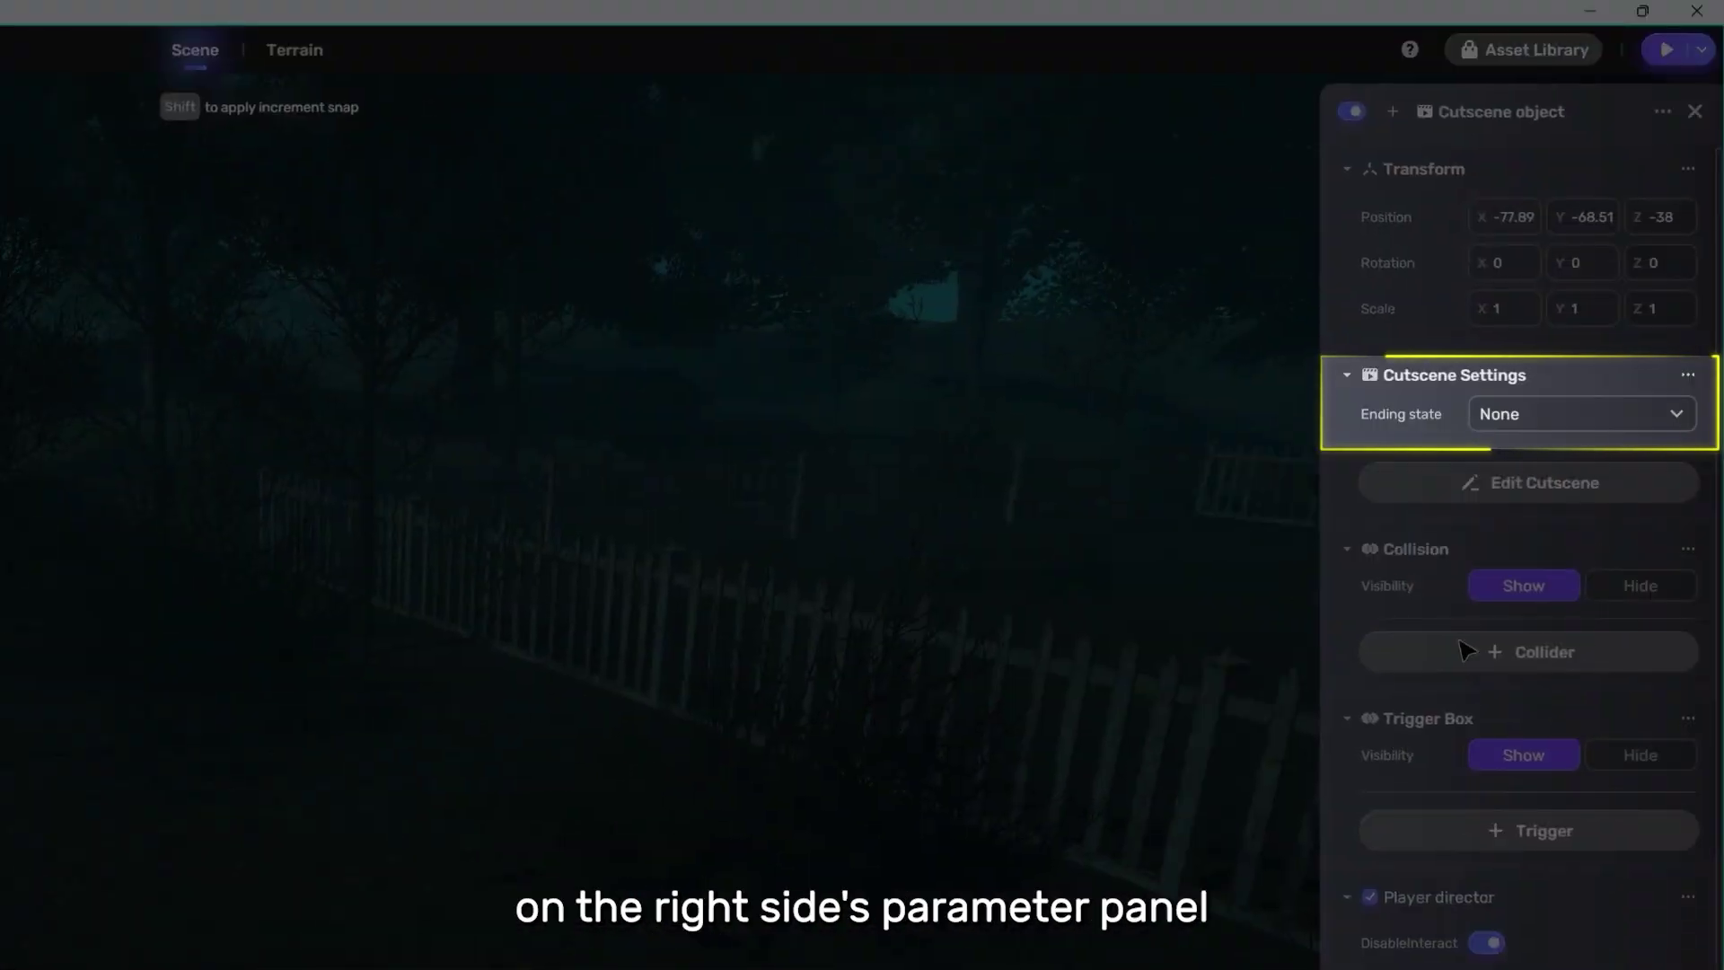
Set the Cutscene object's Ending state to Hold and scrub past the end of the animation to check the result
click(1674, 417)
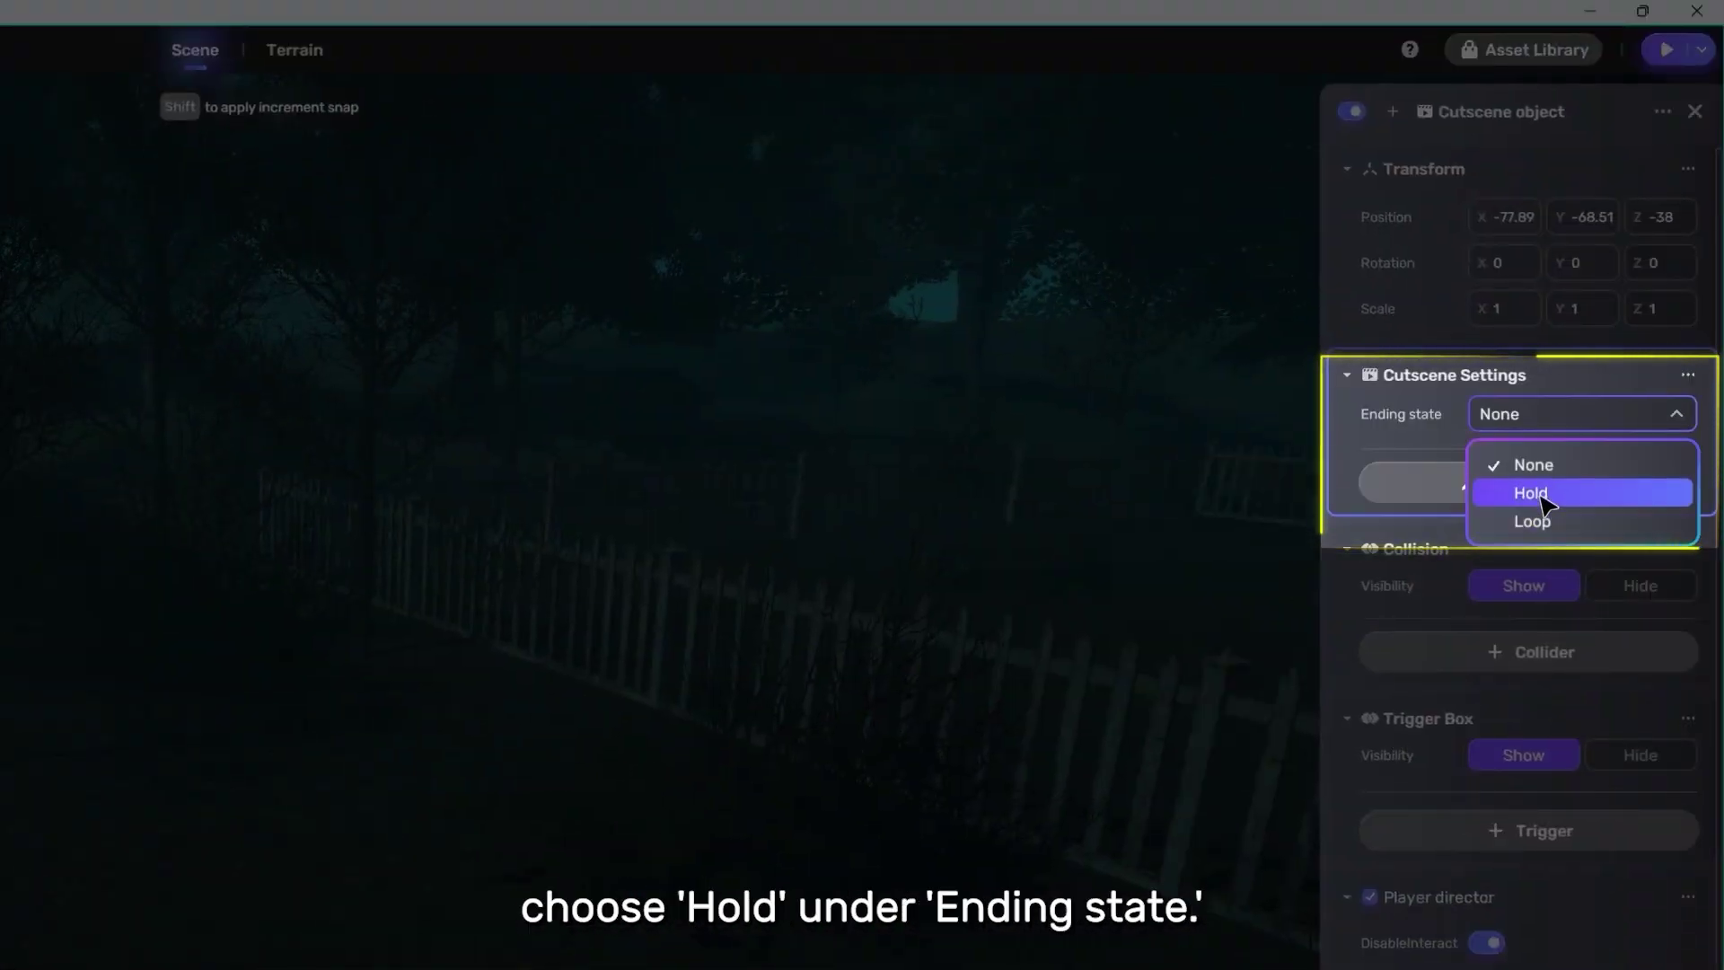
click(1543, 500)
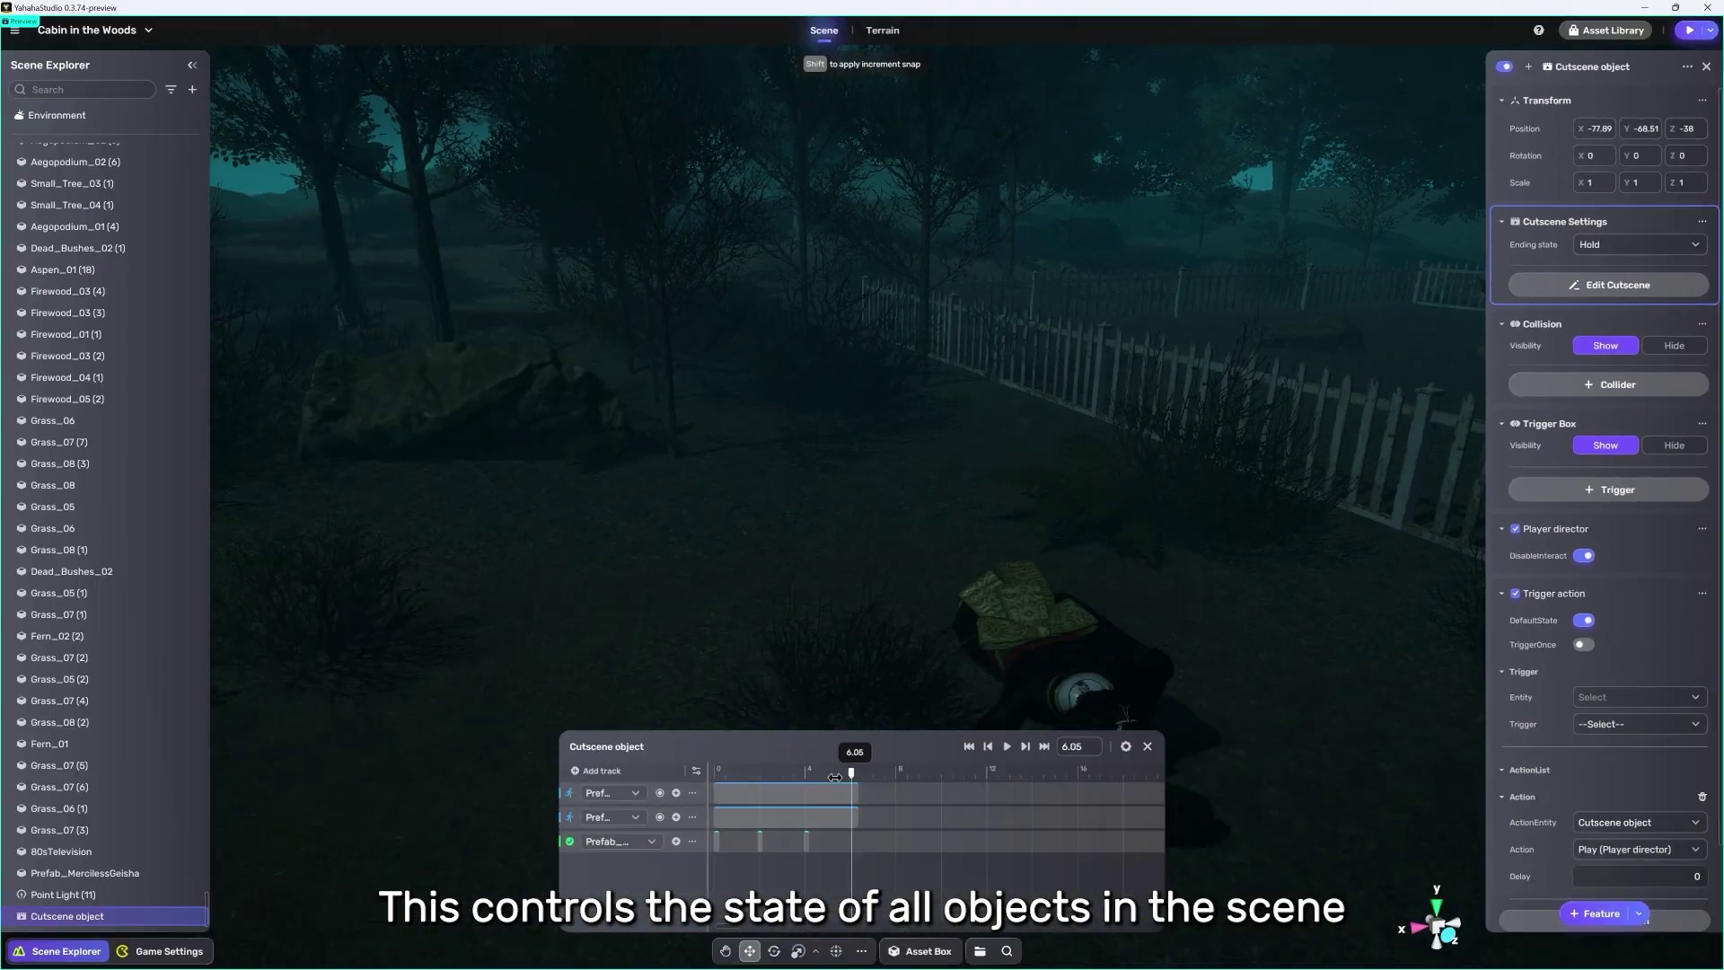
mouse_move(854, 772)
mouse_down()
mouse_move(820, 772)
mouse_move(878, 776)
mouse_up()
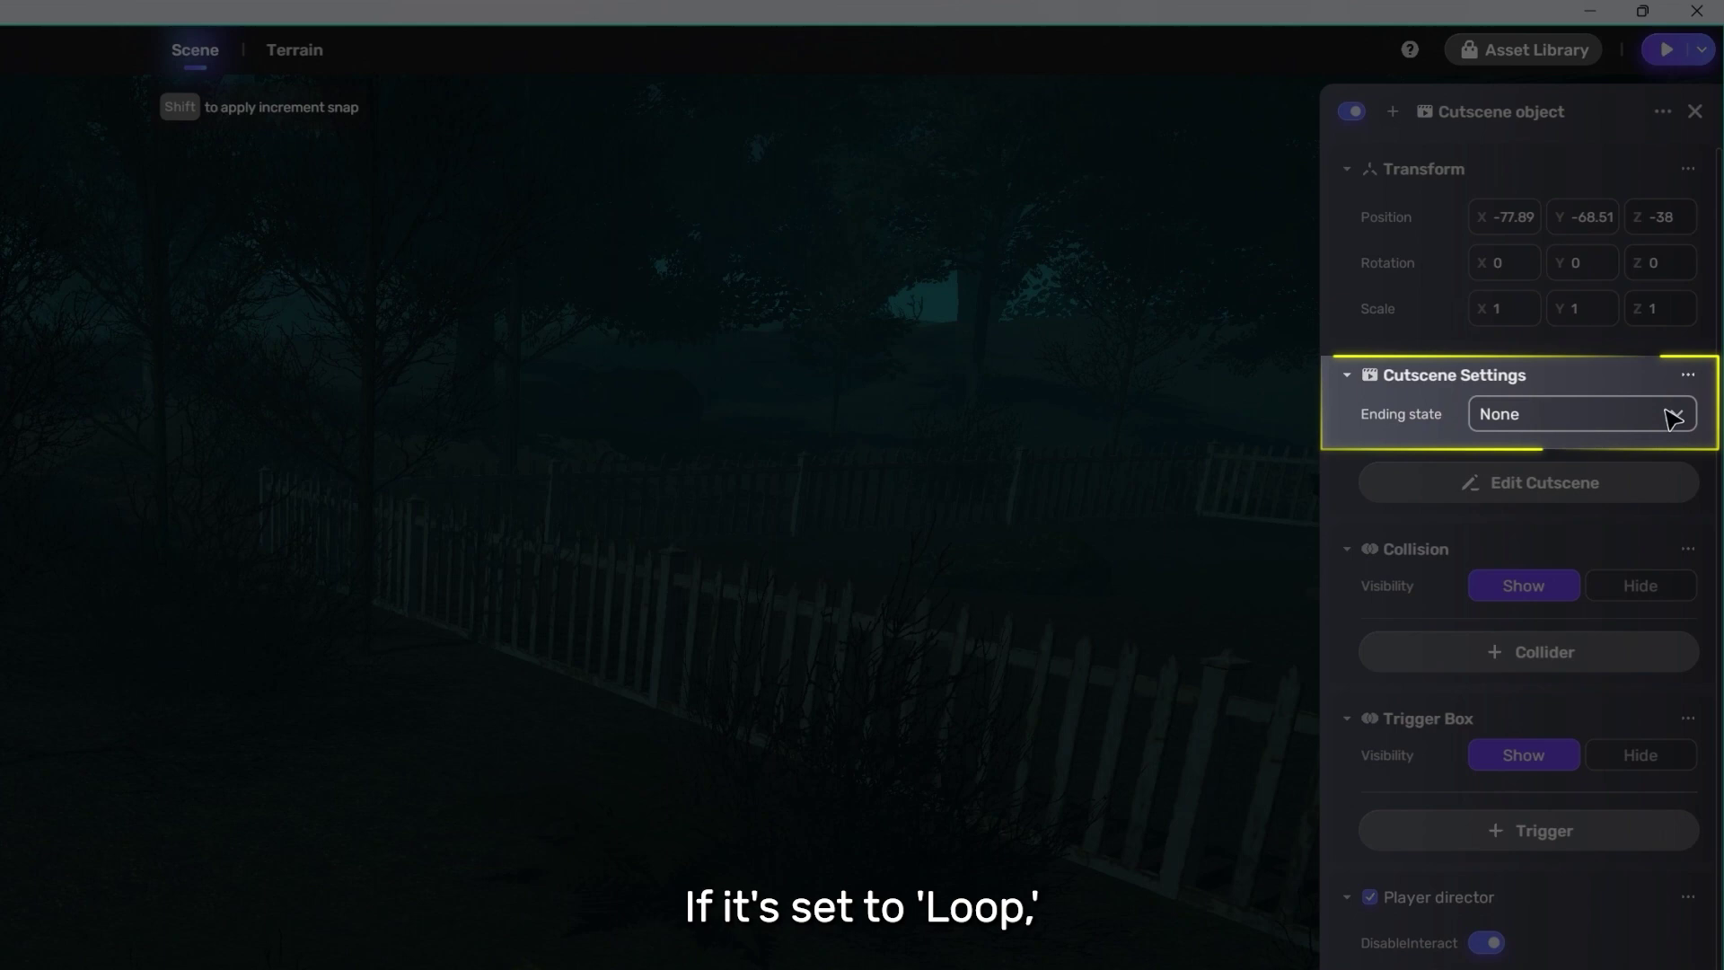
click(1690, 245)
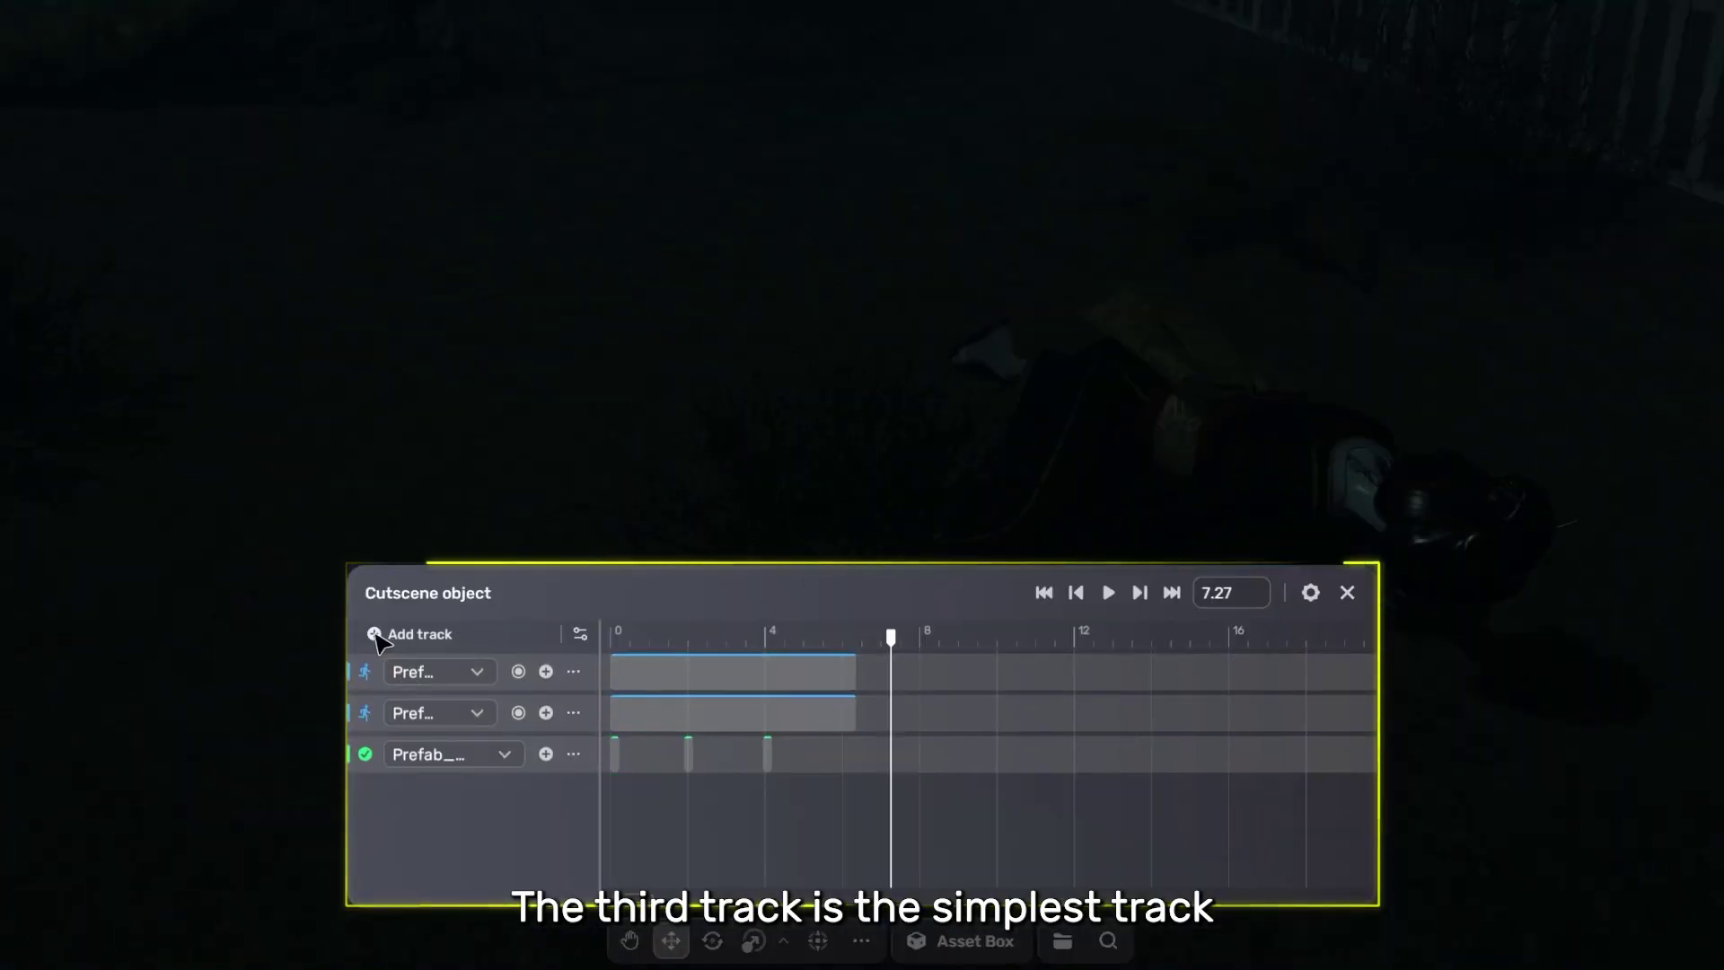
Add an Audio track to the cutscene with a clip that uses the Fear audio file
click(376, 633)
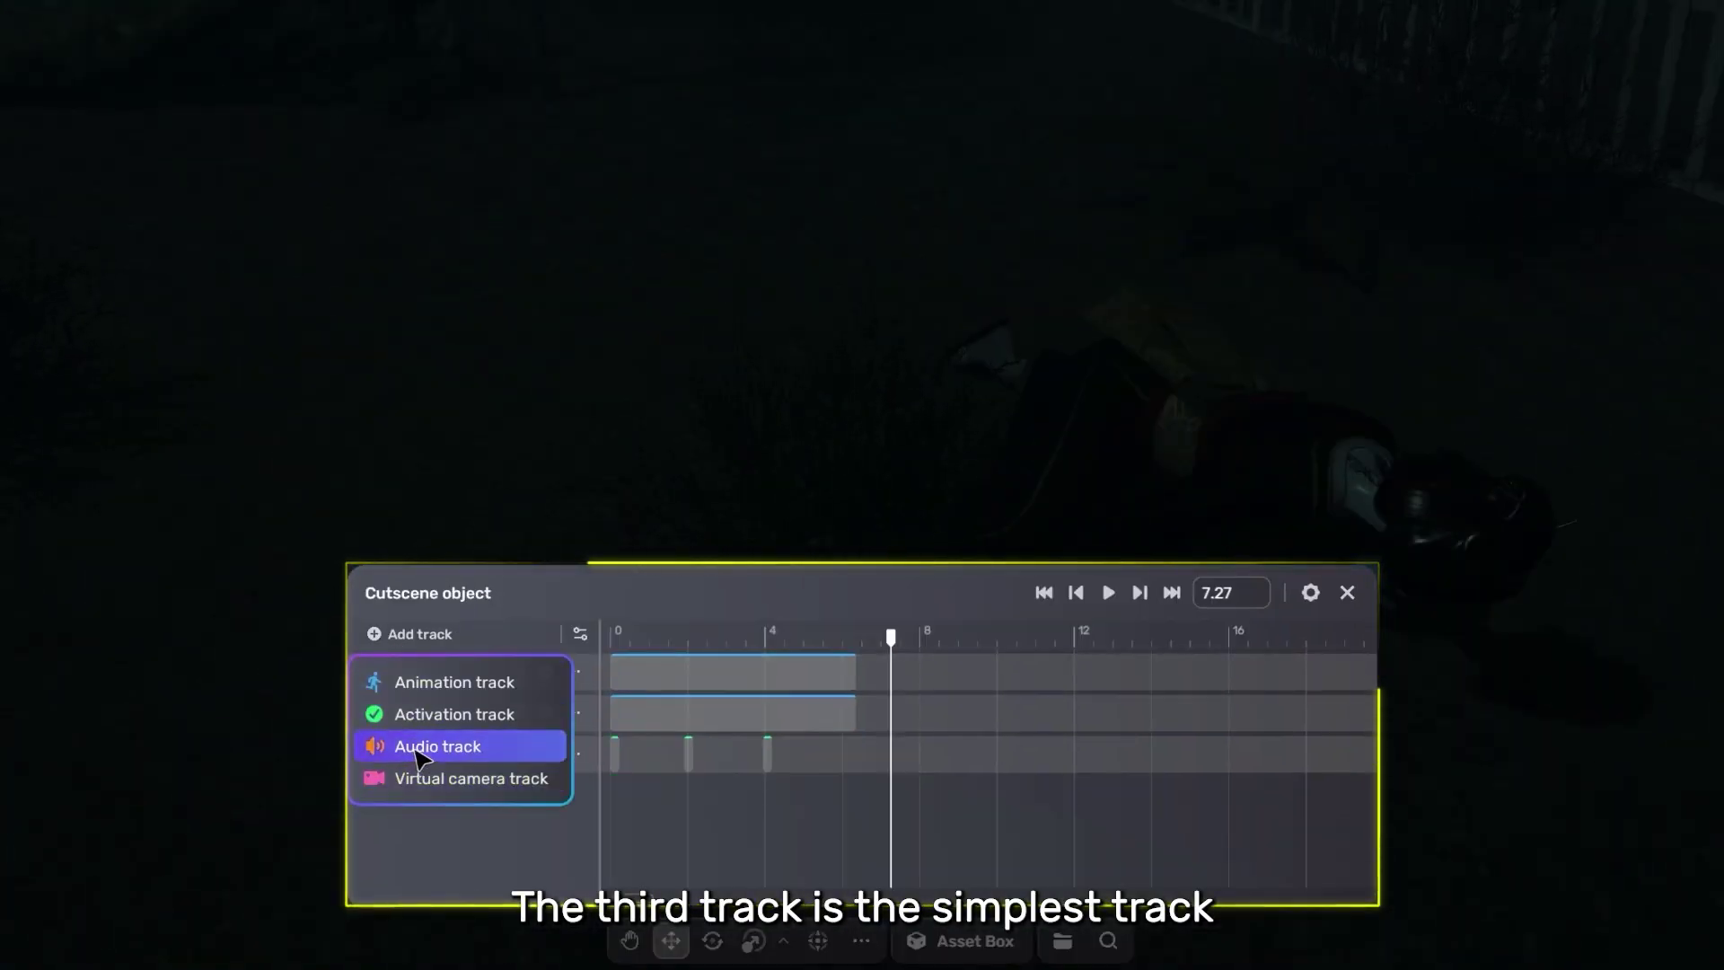
click(419, 748)
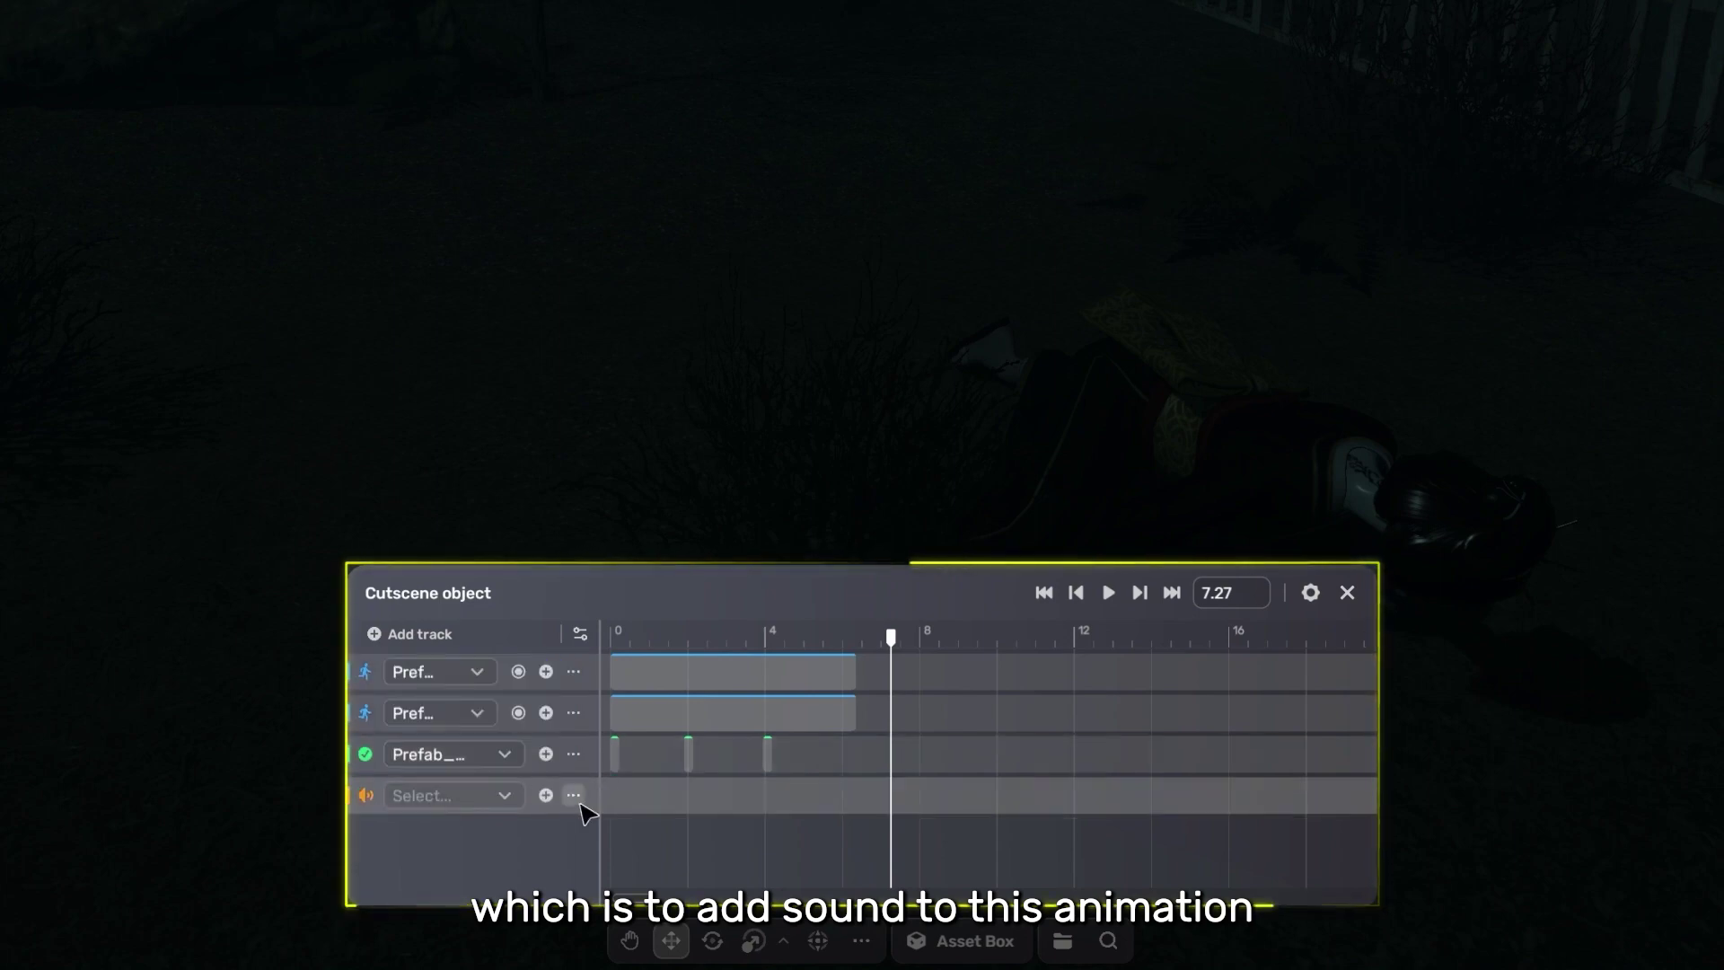
click(546, 796)
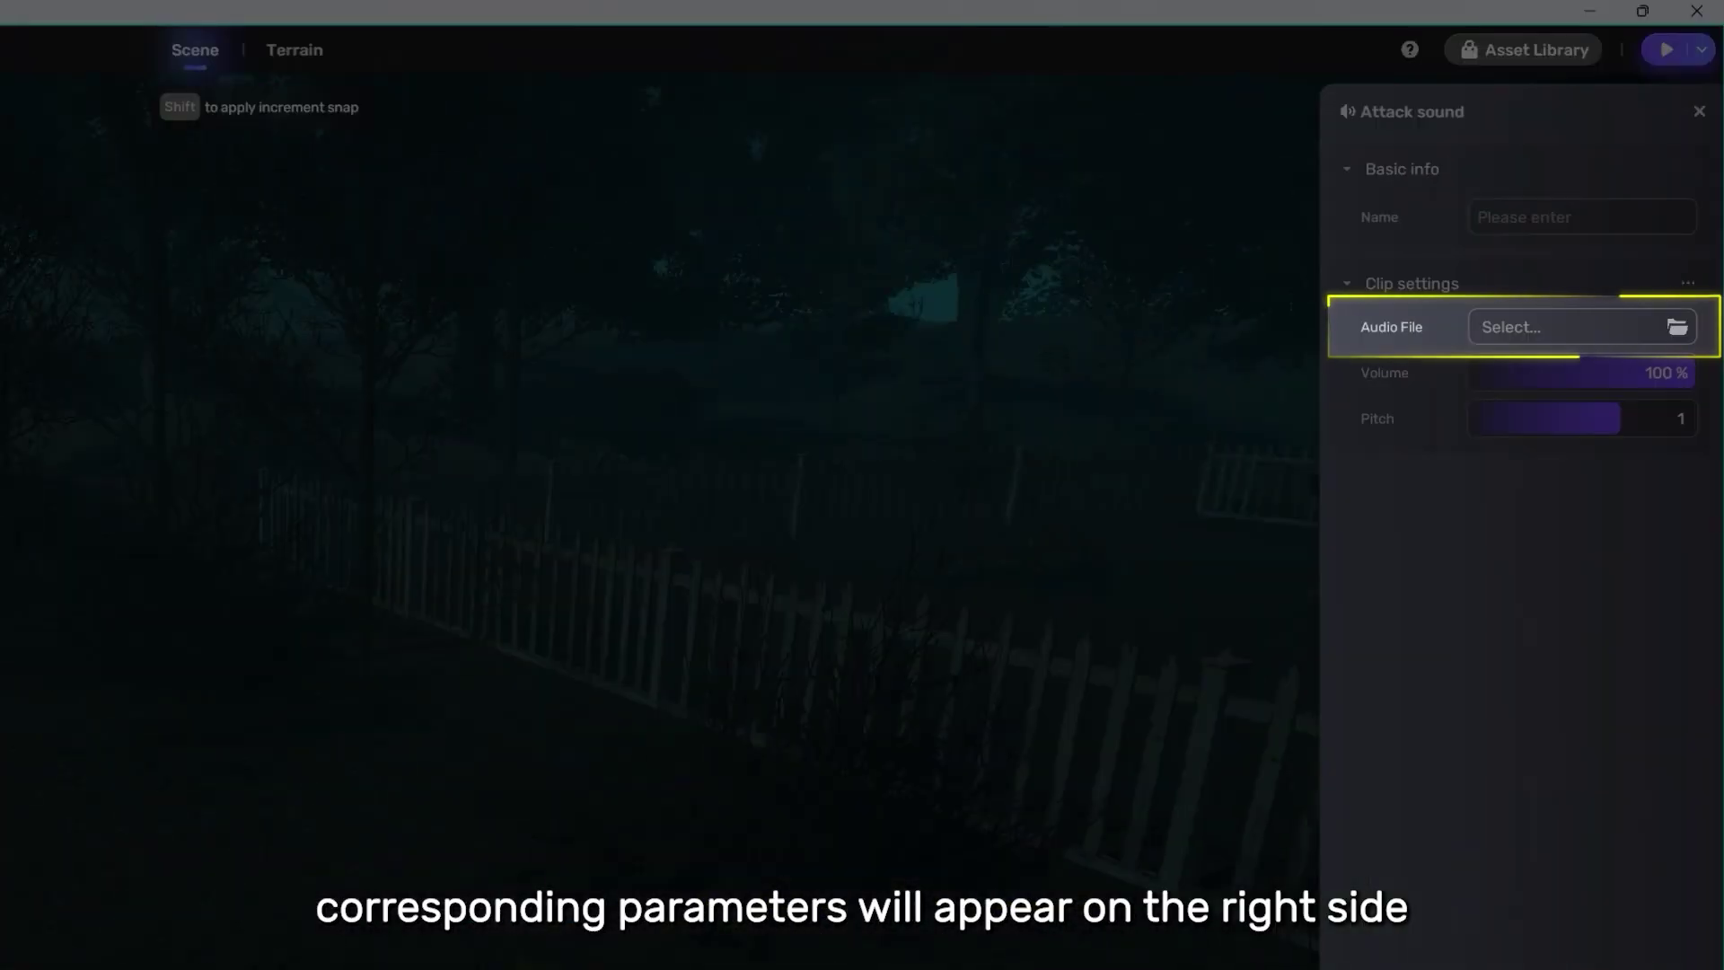
click(1677, 328)
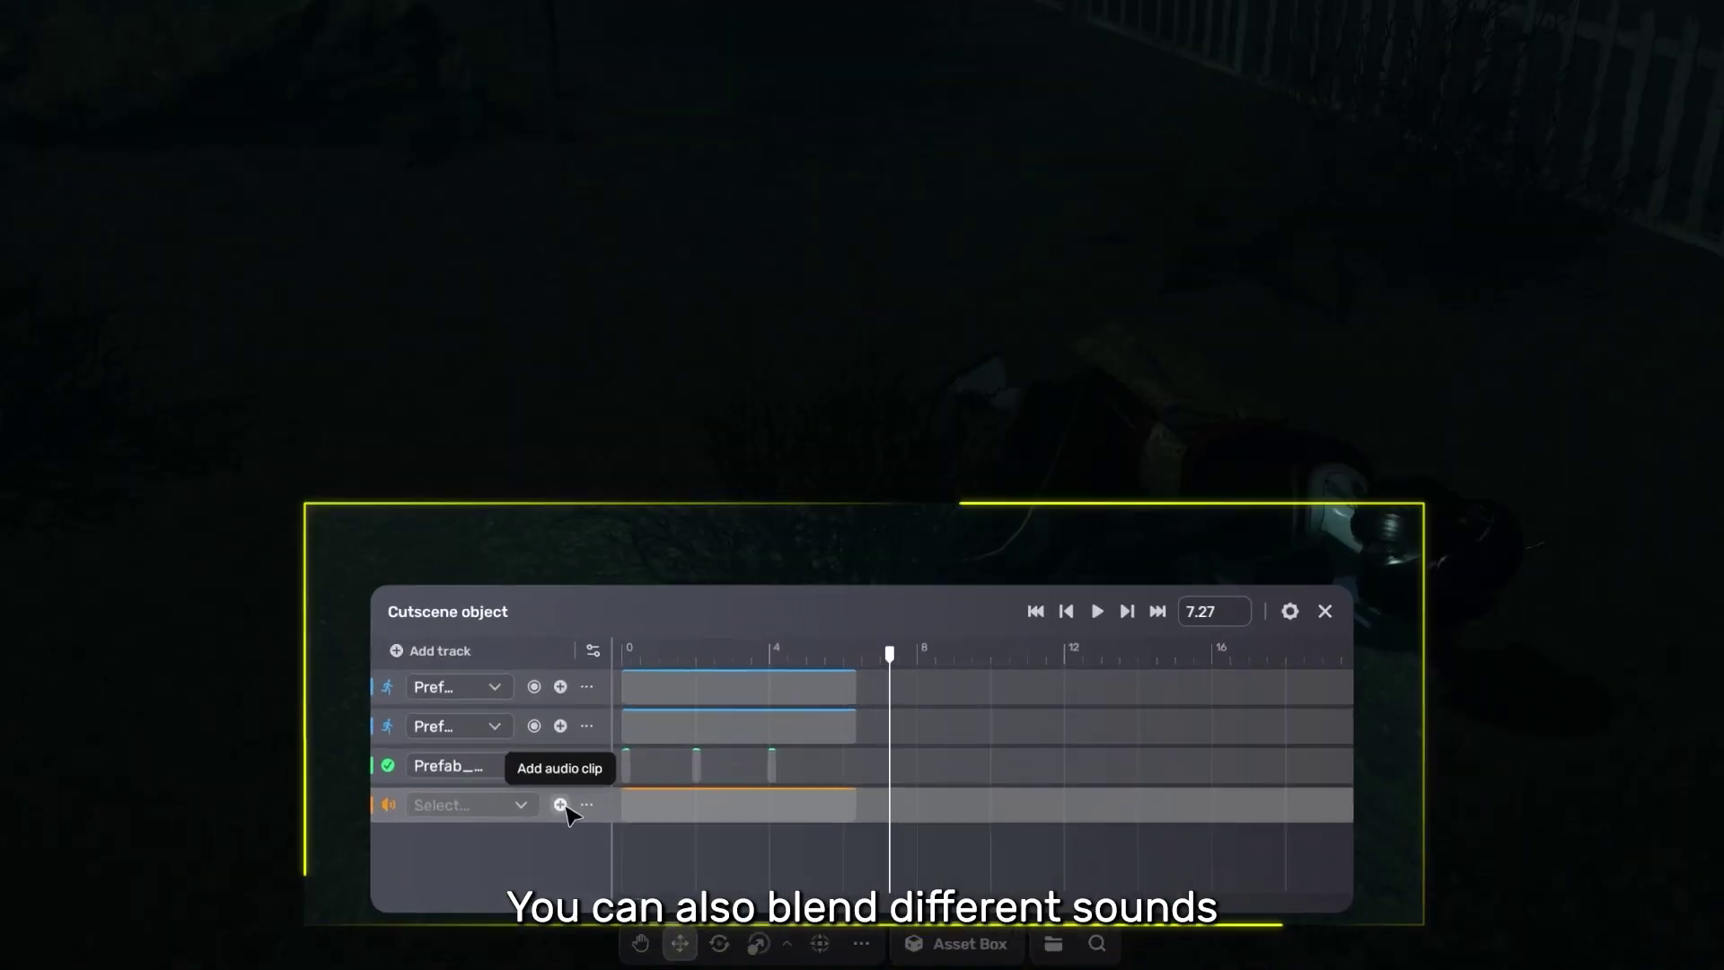
Try adding a second audio clip and overlapping it with the end of the Fear clip to blend the sounds
click(546, 797)
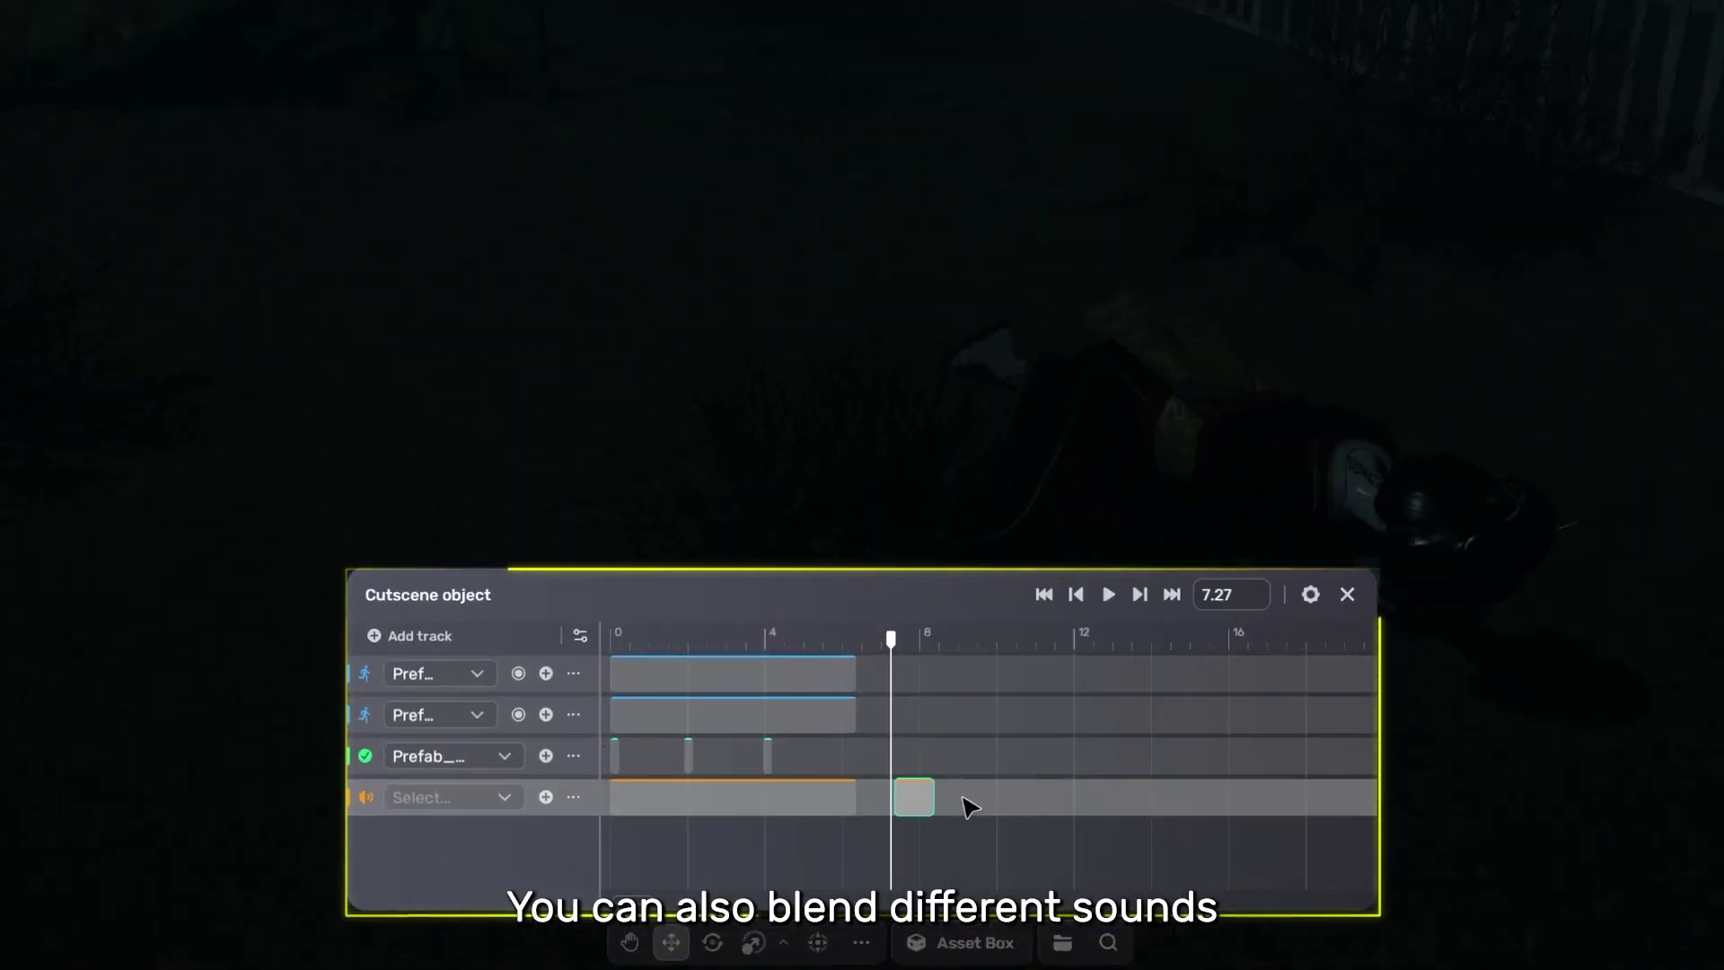
drag(934, 797, 859, 811)
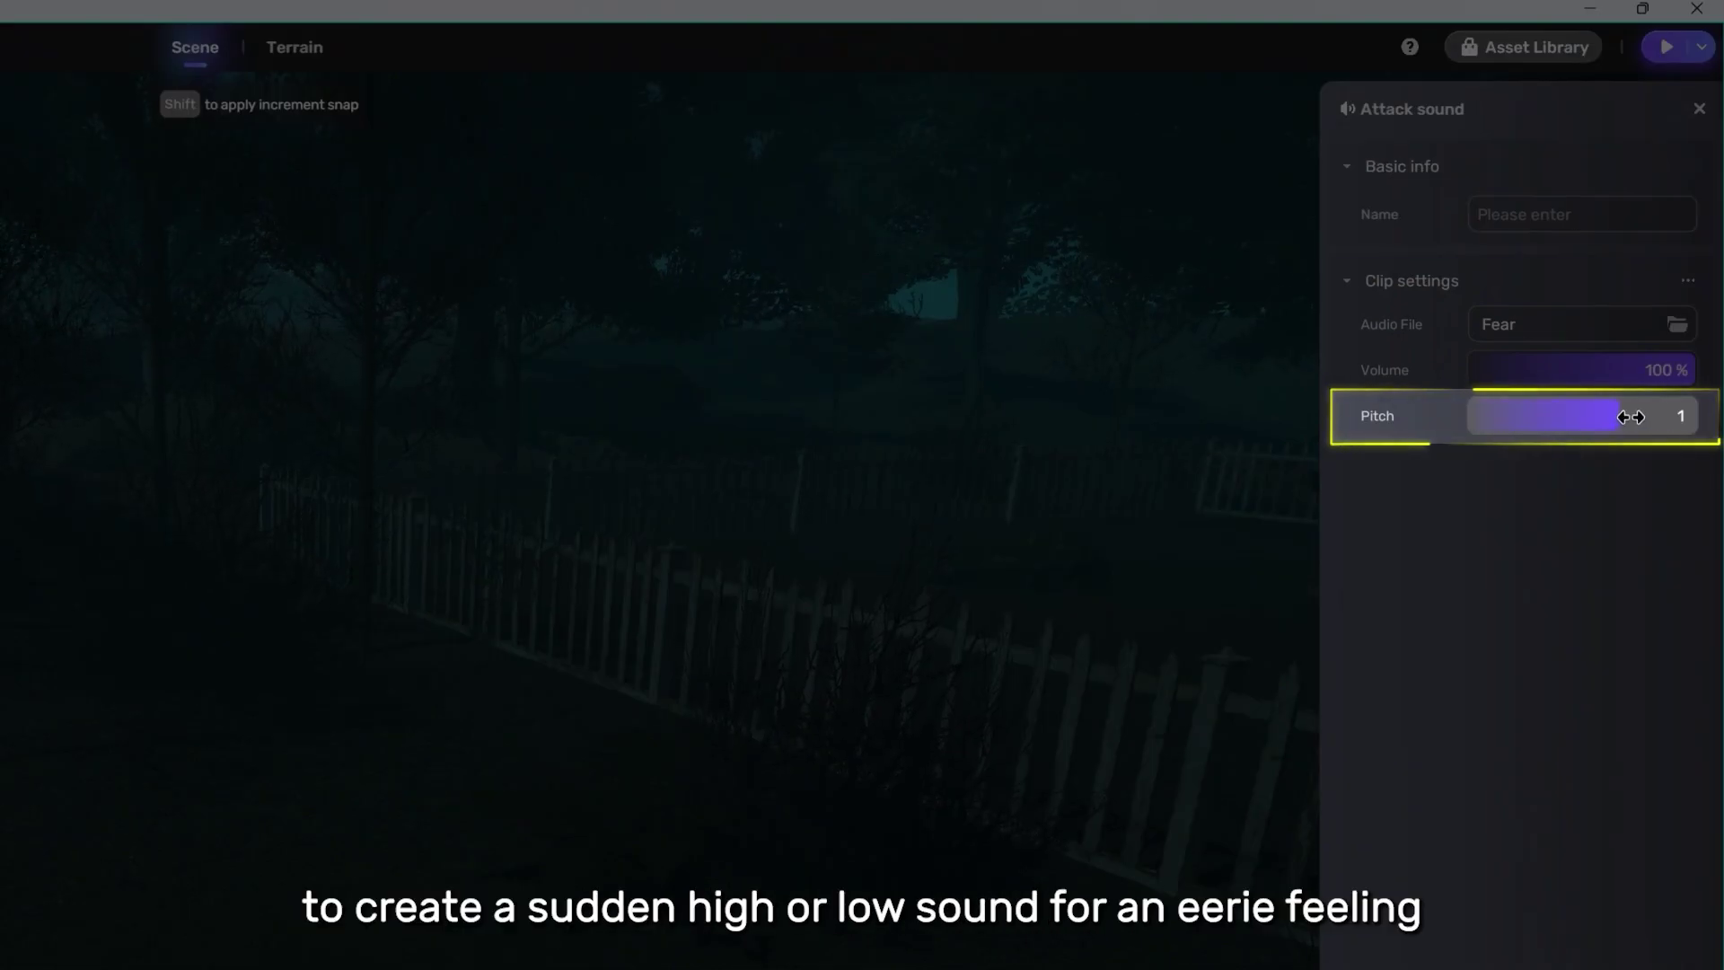
Test the Pitch setting of the Fear audio clip and name the clip "fear sound"
mouse_move(1631, 416)
mouse_down()
mouse_move(1658, 416)
mouse_move(1619, 416)
mouse_up()
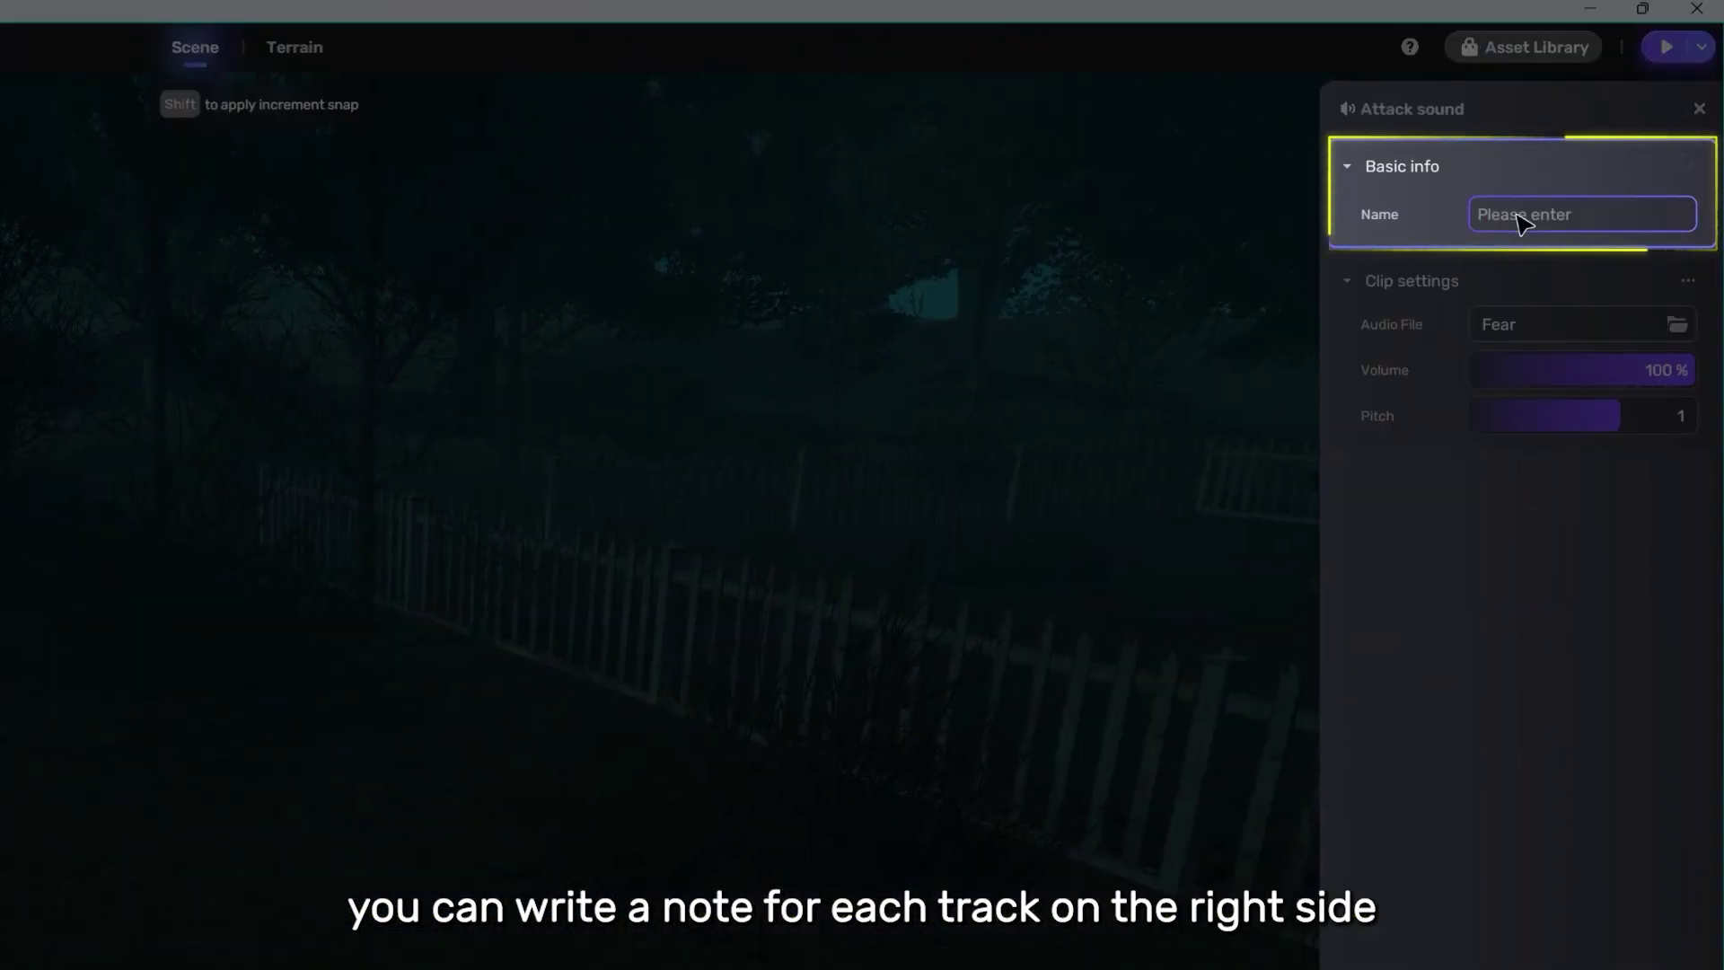
text(fear)
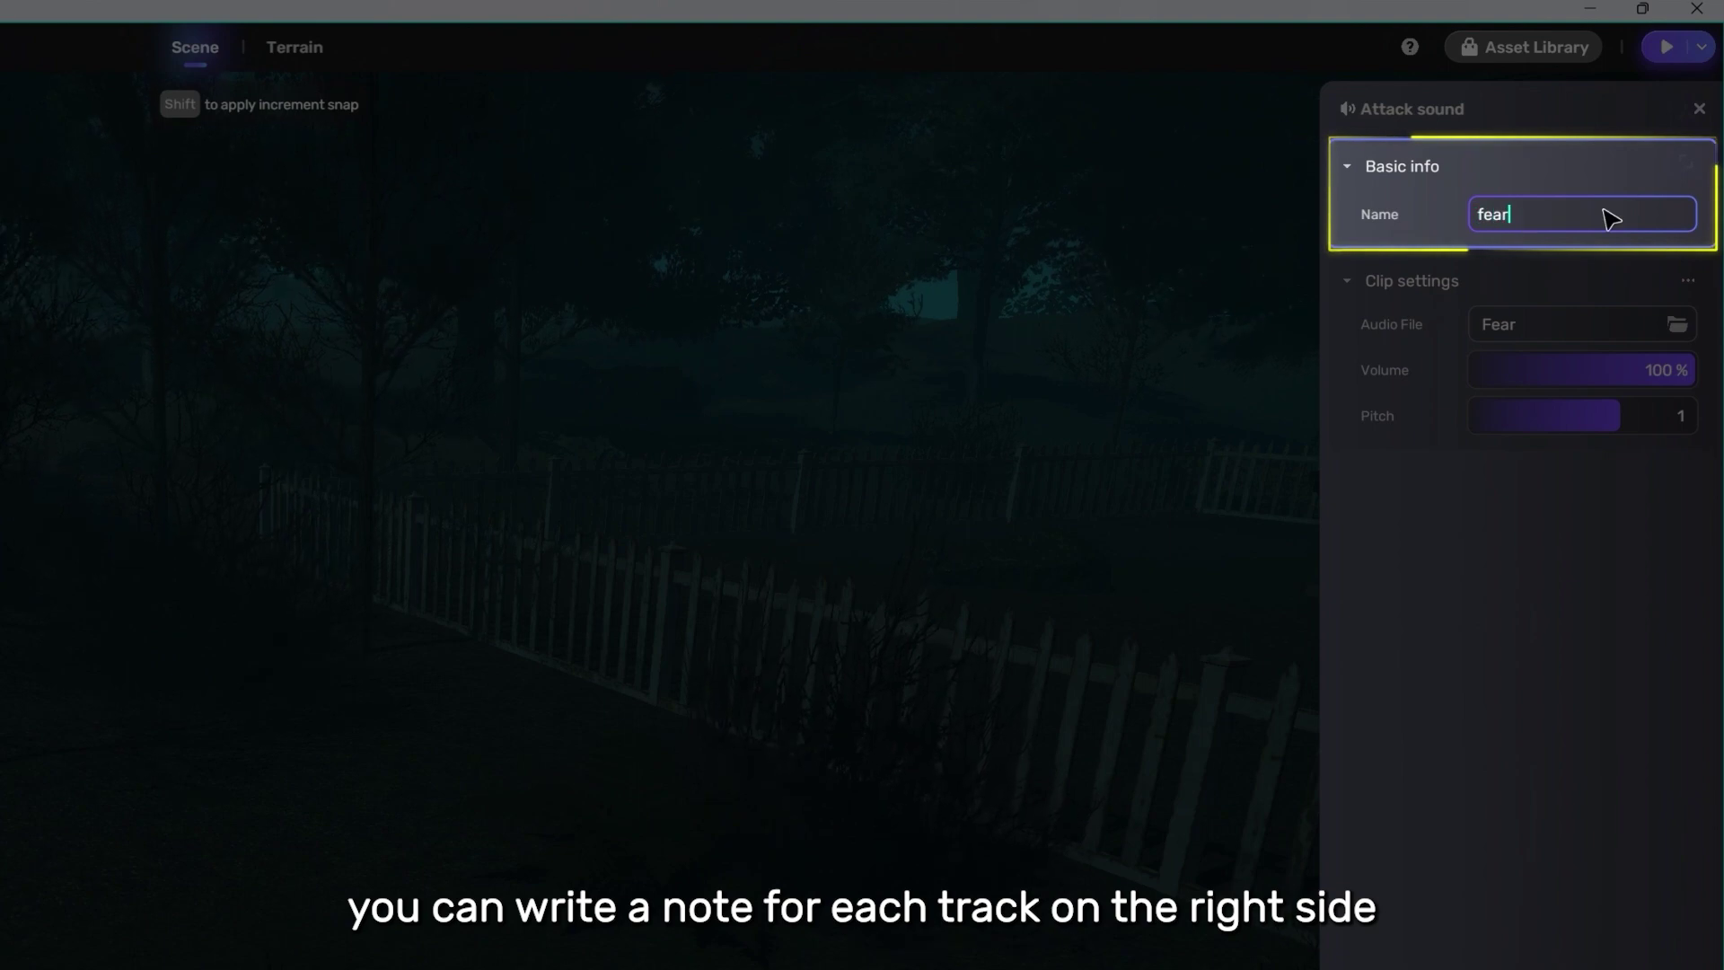
text( sound)
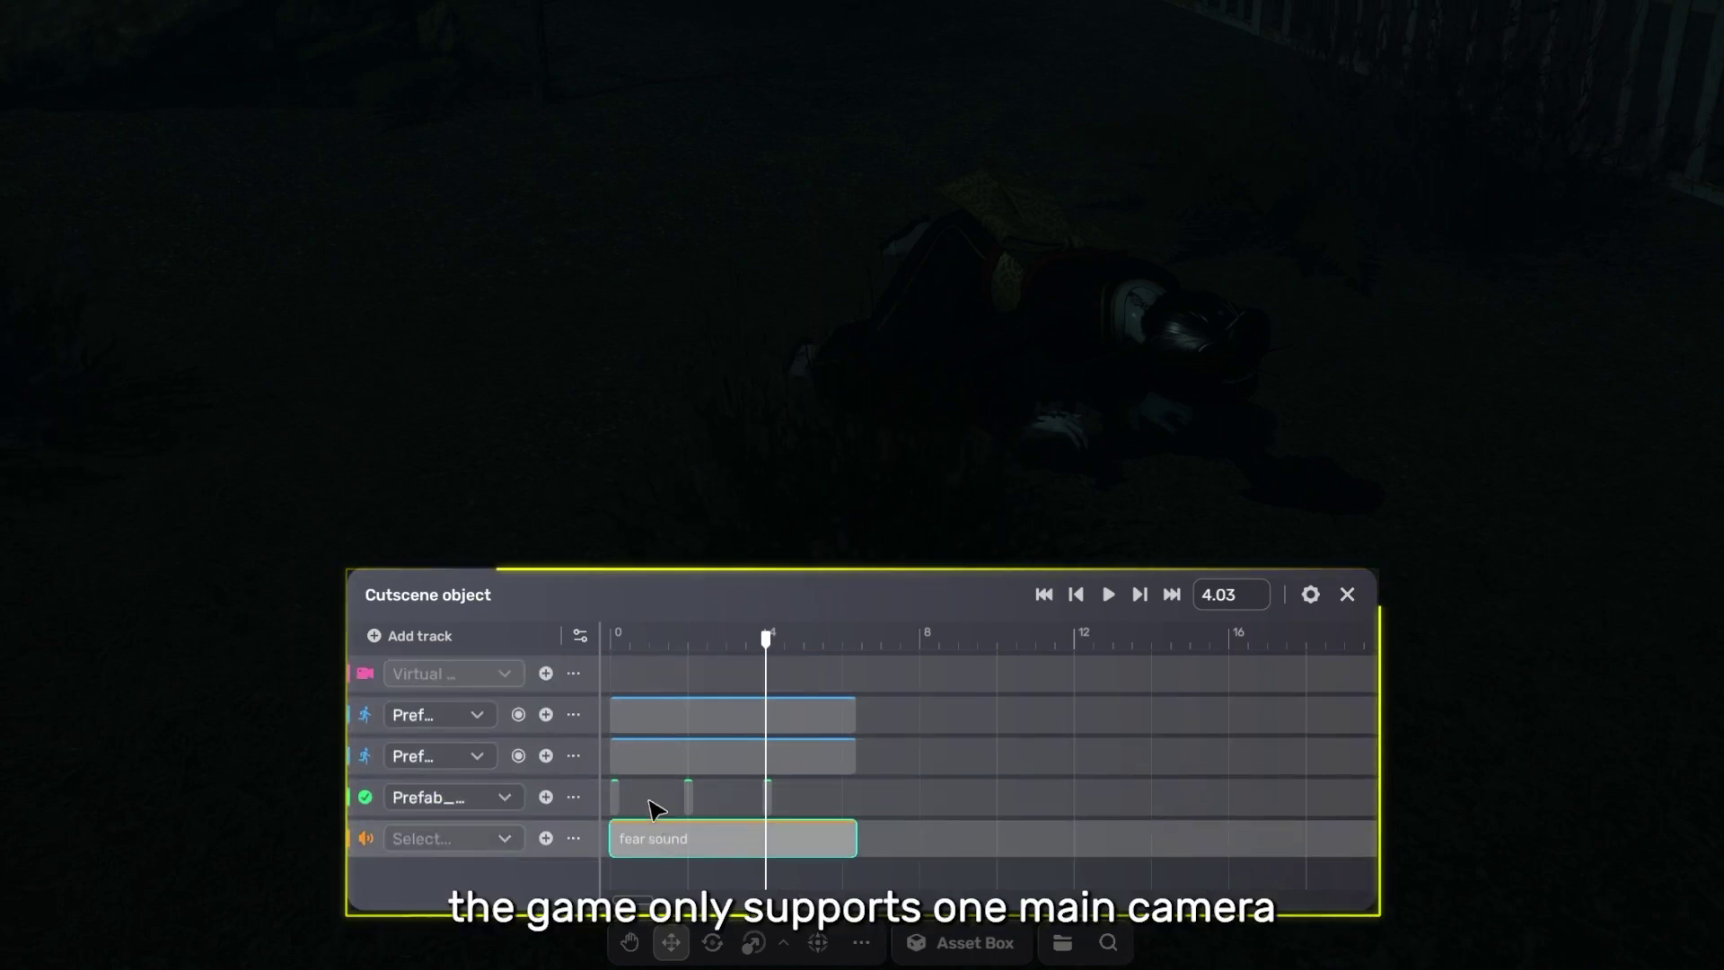
Add two clips to the Virtual camera track, using Virtual Camera 1 for the first and shortening it to about 1.25 seconds
click(546, 674)
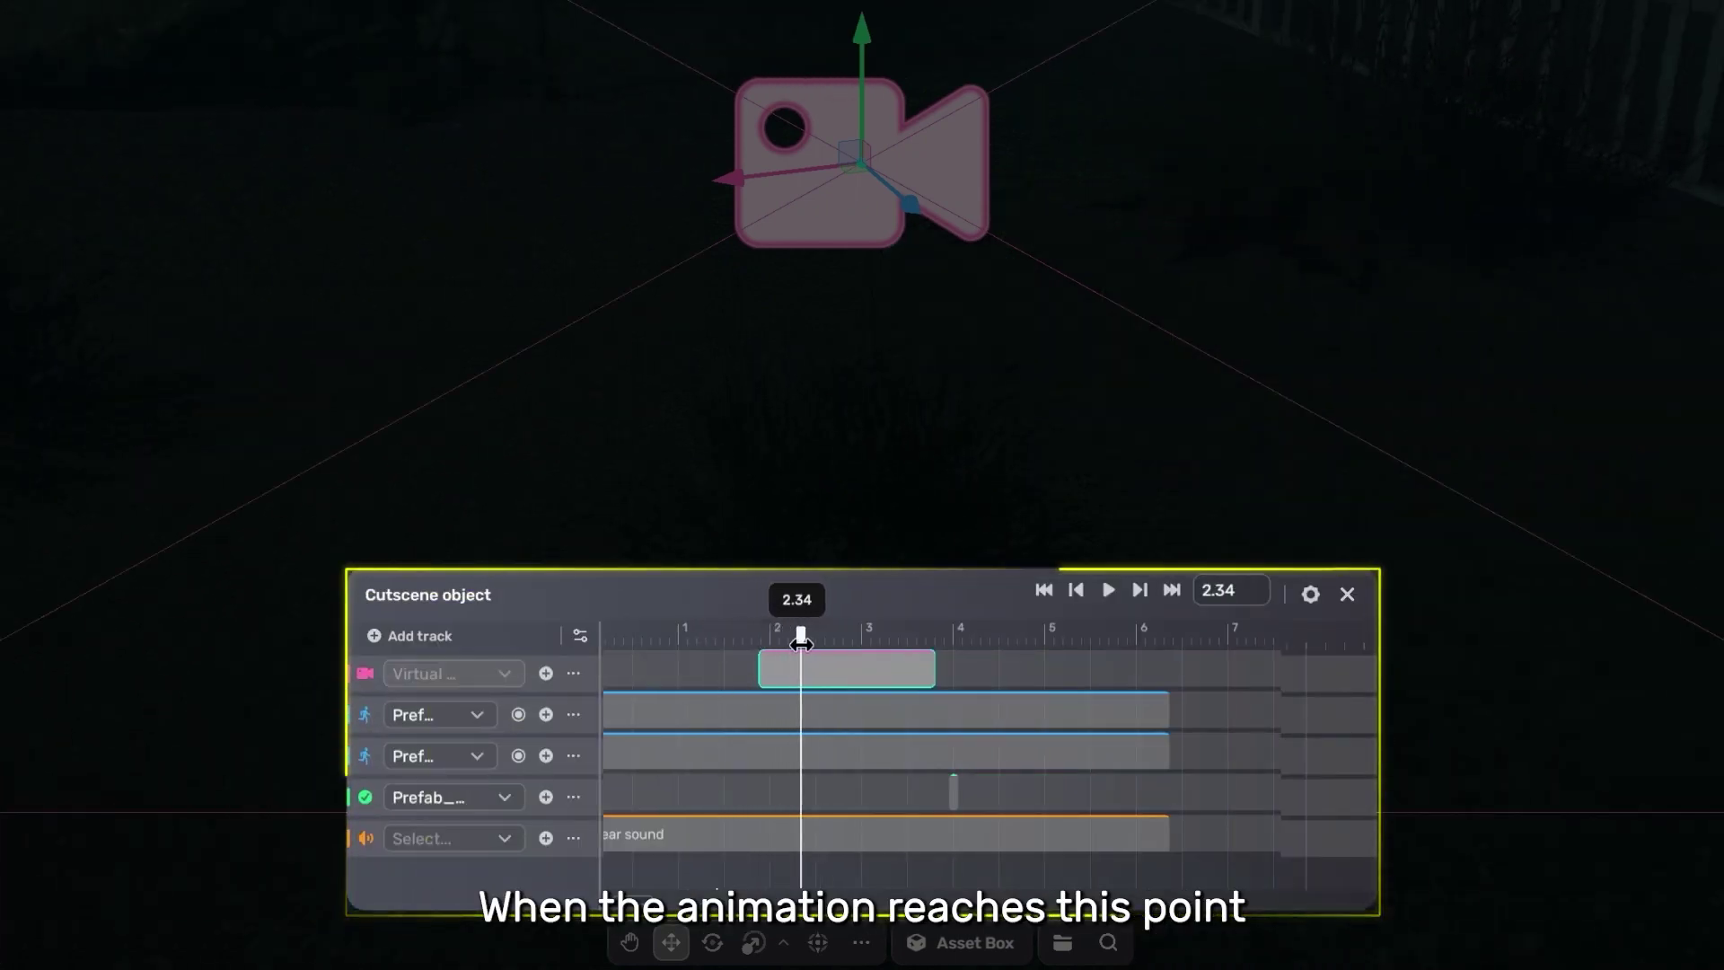
drag(795, 655, 765, 663)
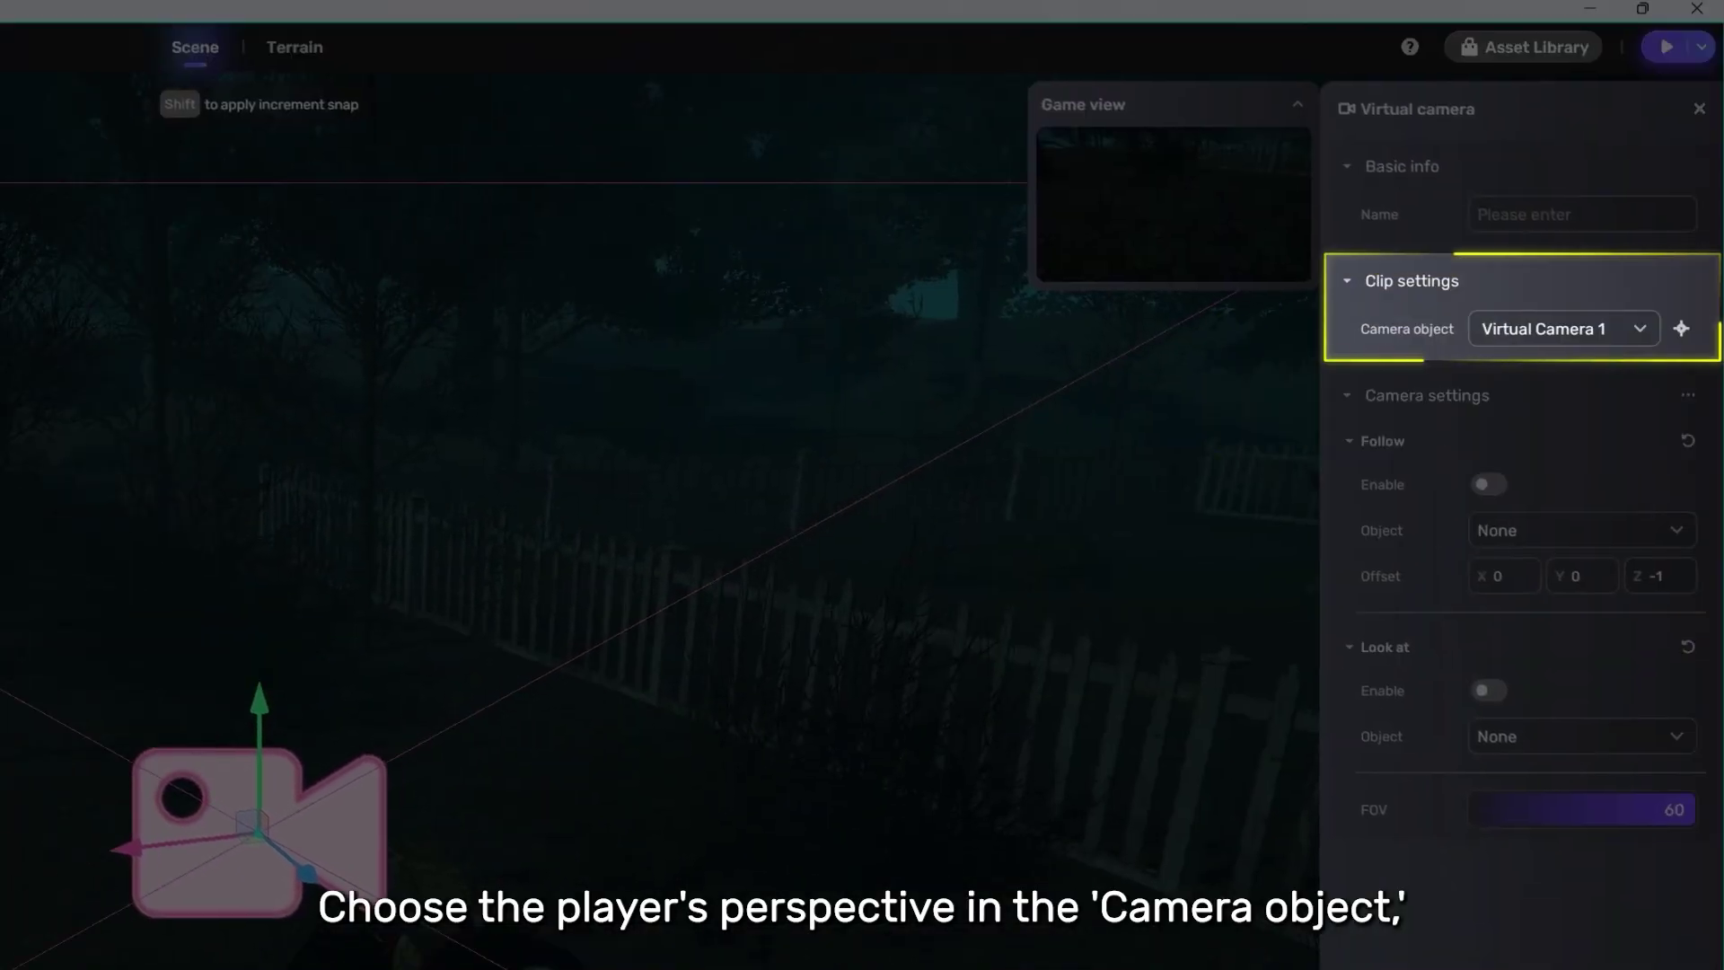
click(1640, 330)
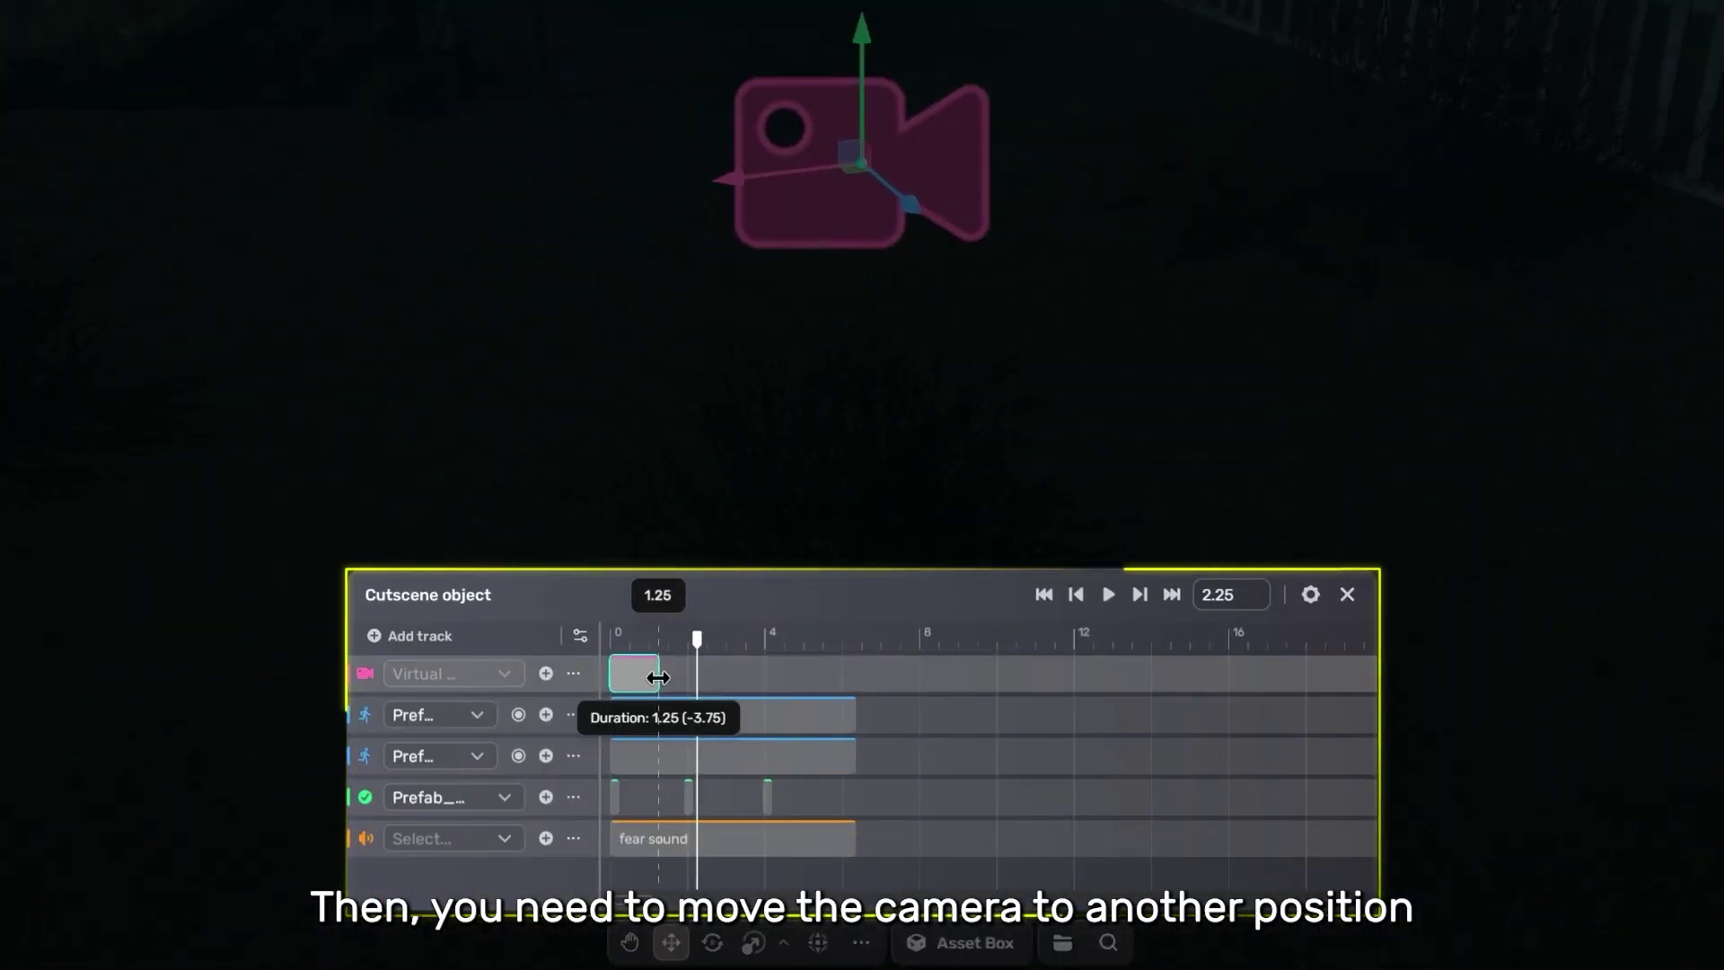
click(547, 673)
drag(743, 678, 657, 683)
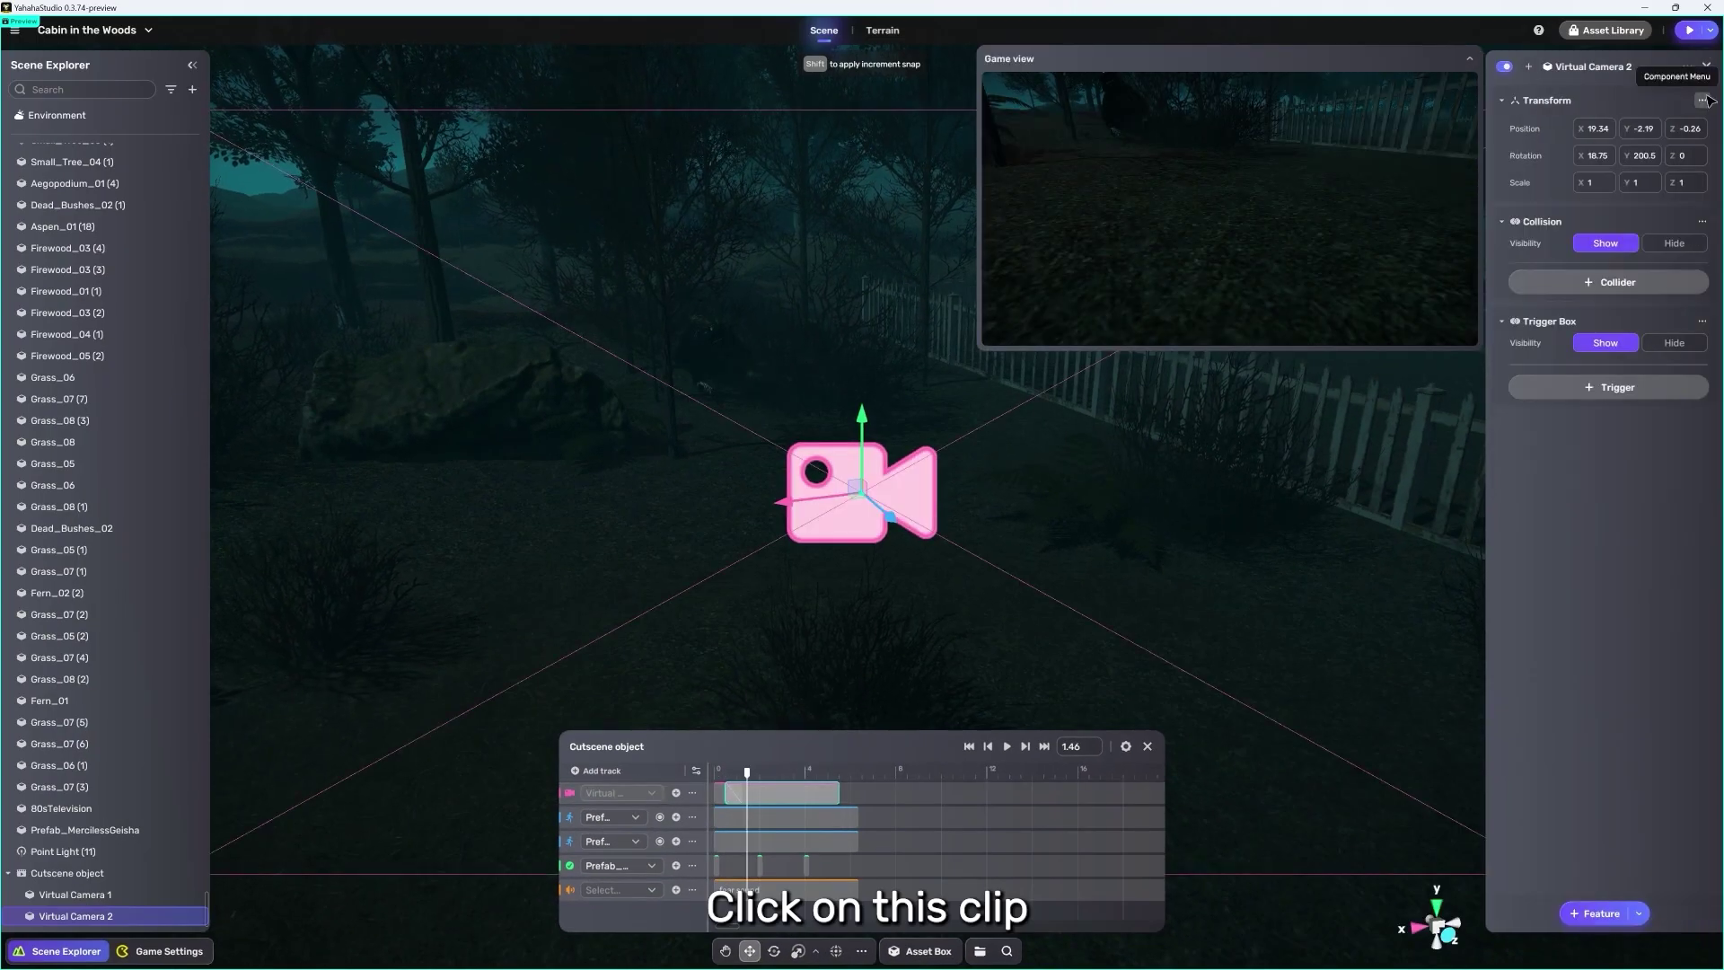
Paste the copied Transform values onto Virtual Camera 2 to place it inside the cabin
click(1704, 99)
click(1643, 155)
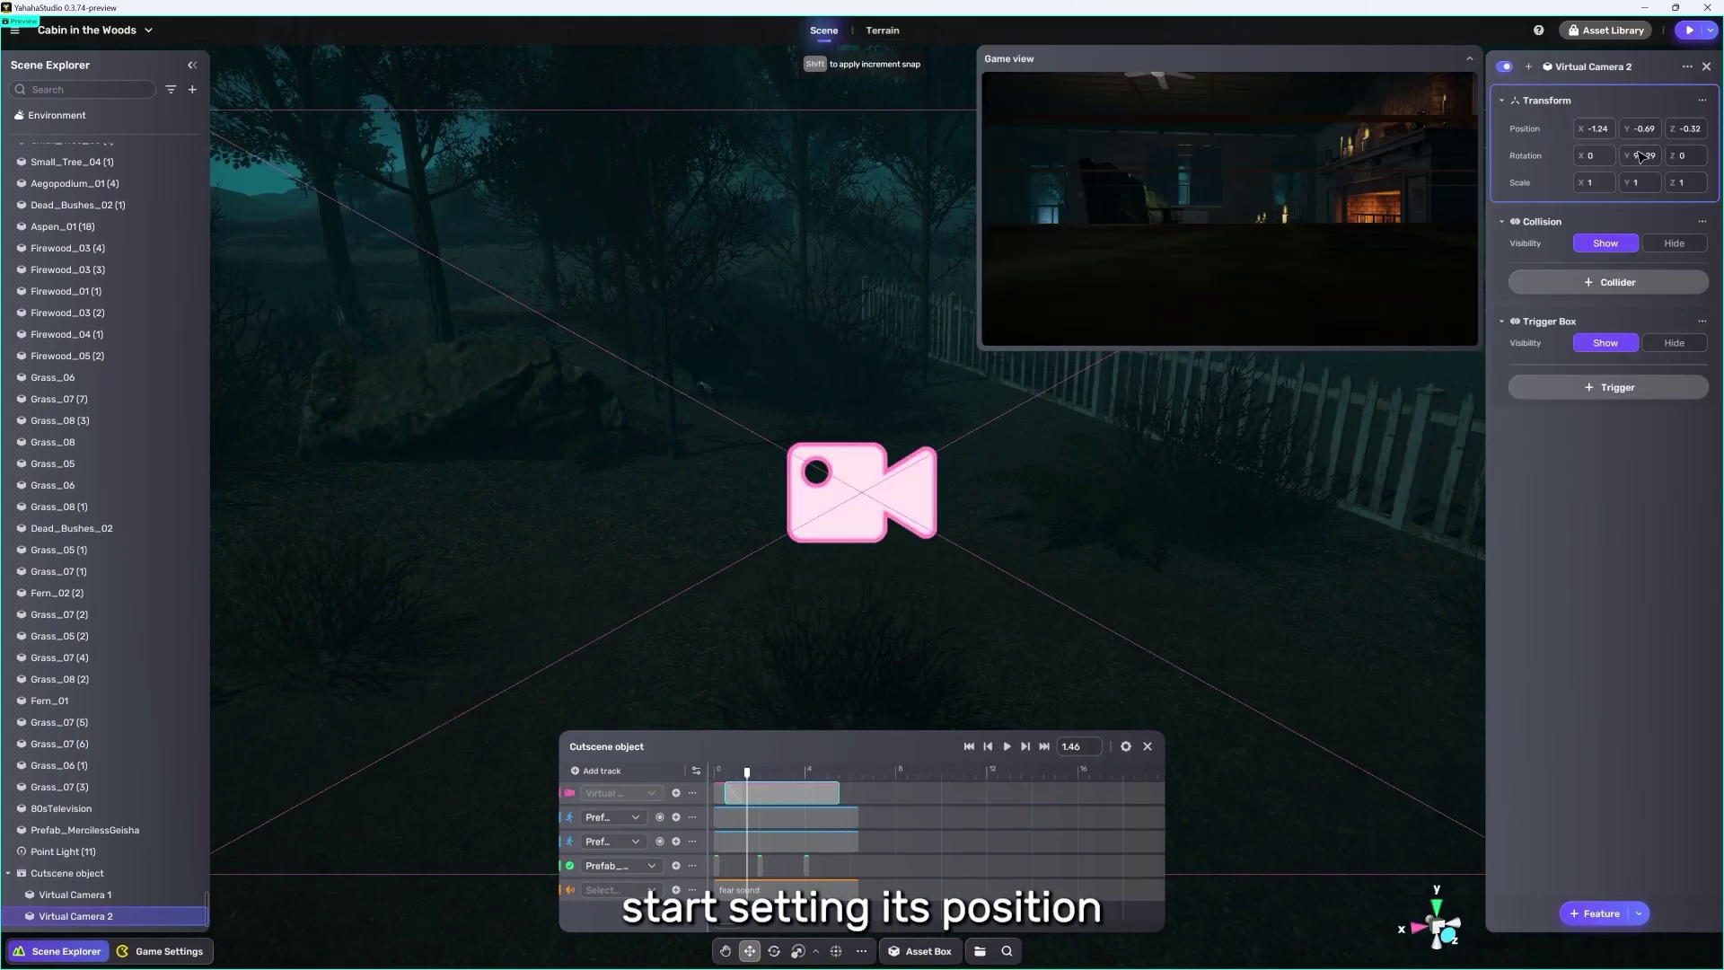
Frame the television screen with Virtual Camera 2 by adjusting its position and rotation, and set the camera's FOV to 44.41
key(f)
alt+drag(978, 531, 796, 558)
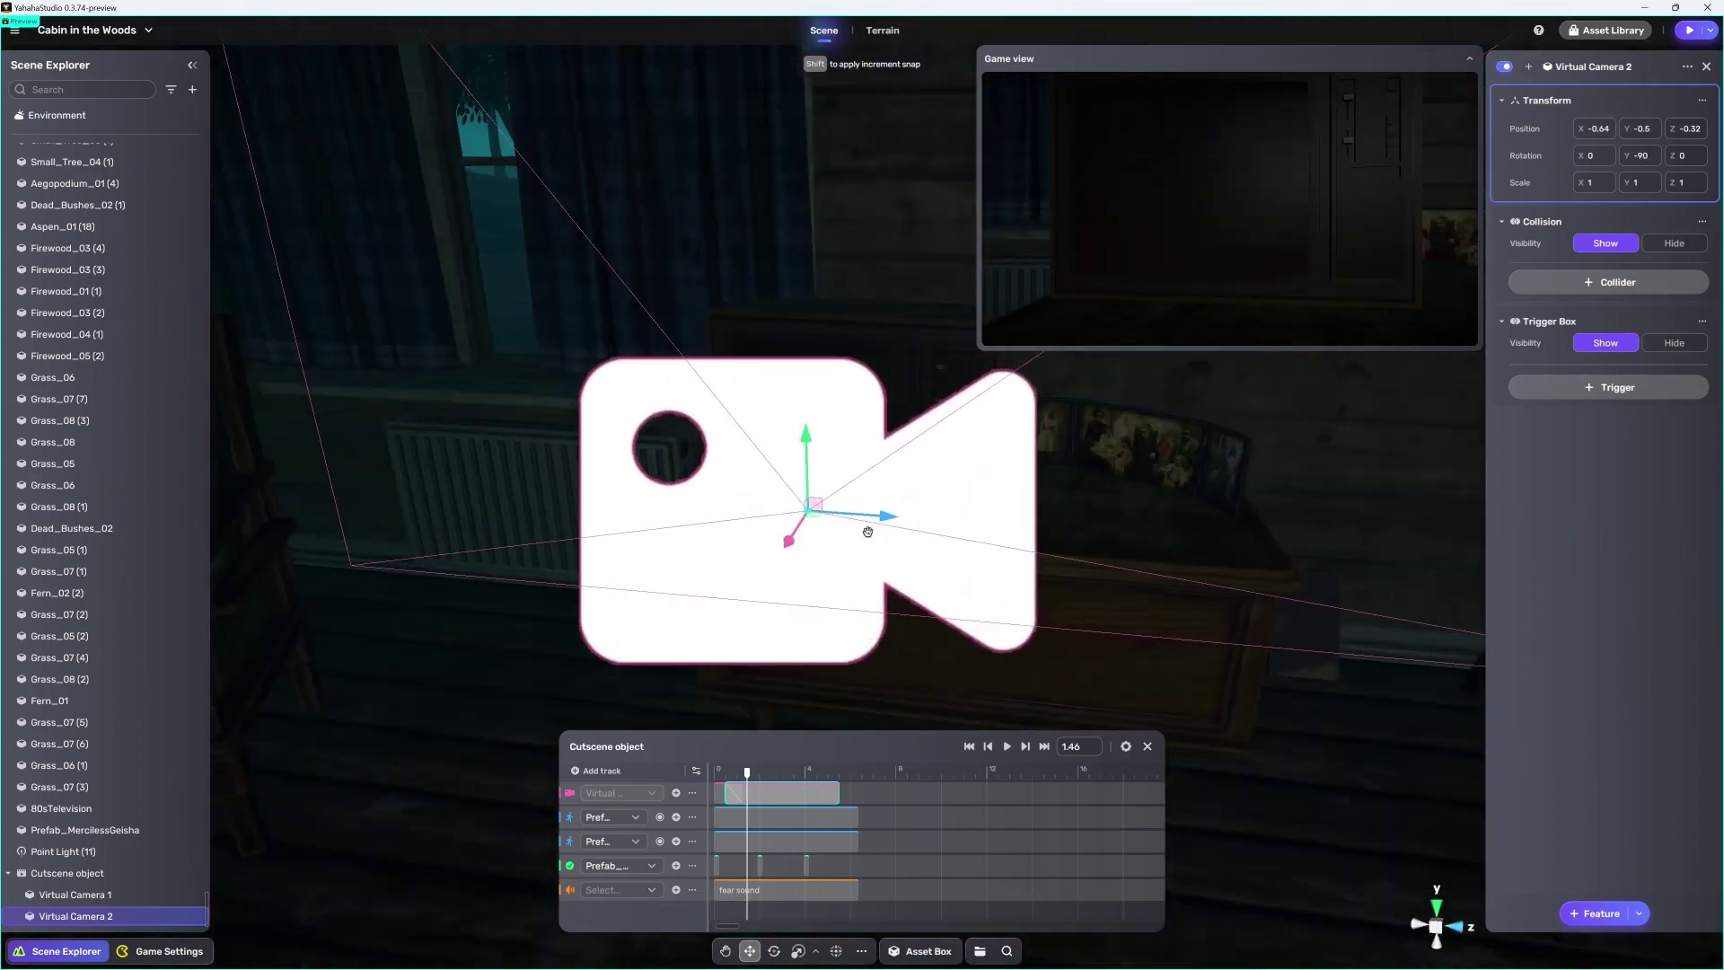
drag(879, 516, 861, 515)
drag(792, 437, 792, 412)
key(e)
mouse_move(844, 498)
mouse_down()
mouse_move(859, 499)
mouse_move(843, 491)
mouse_up()
key(w)
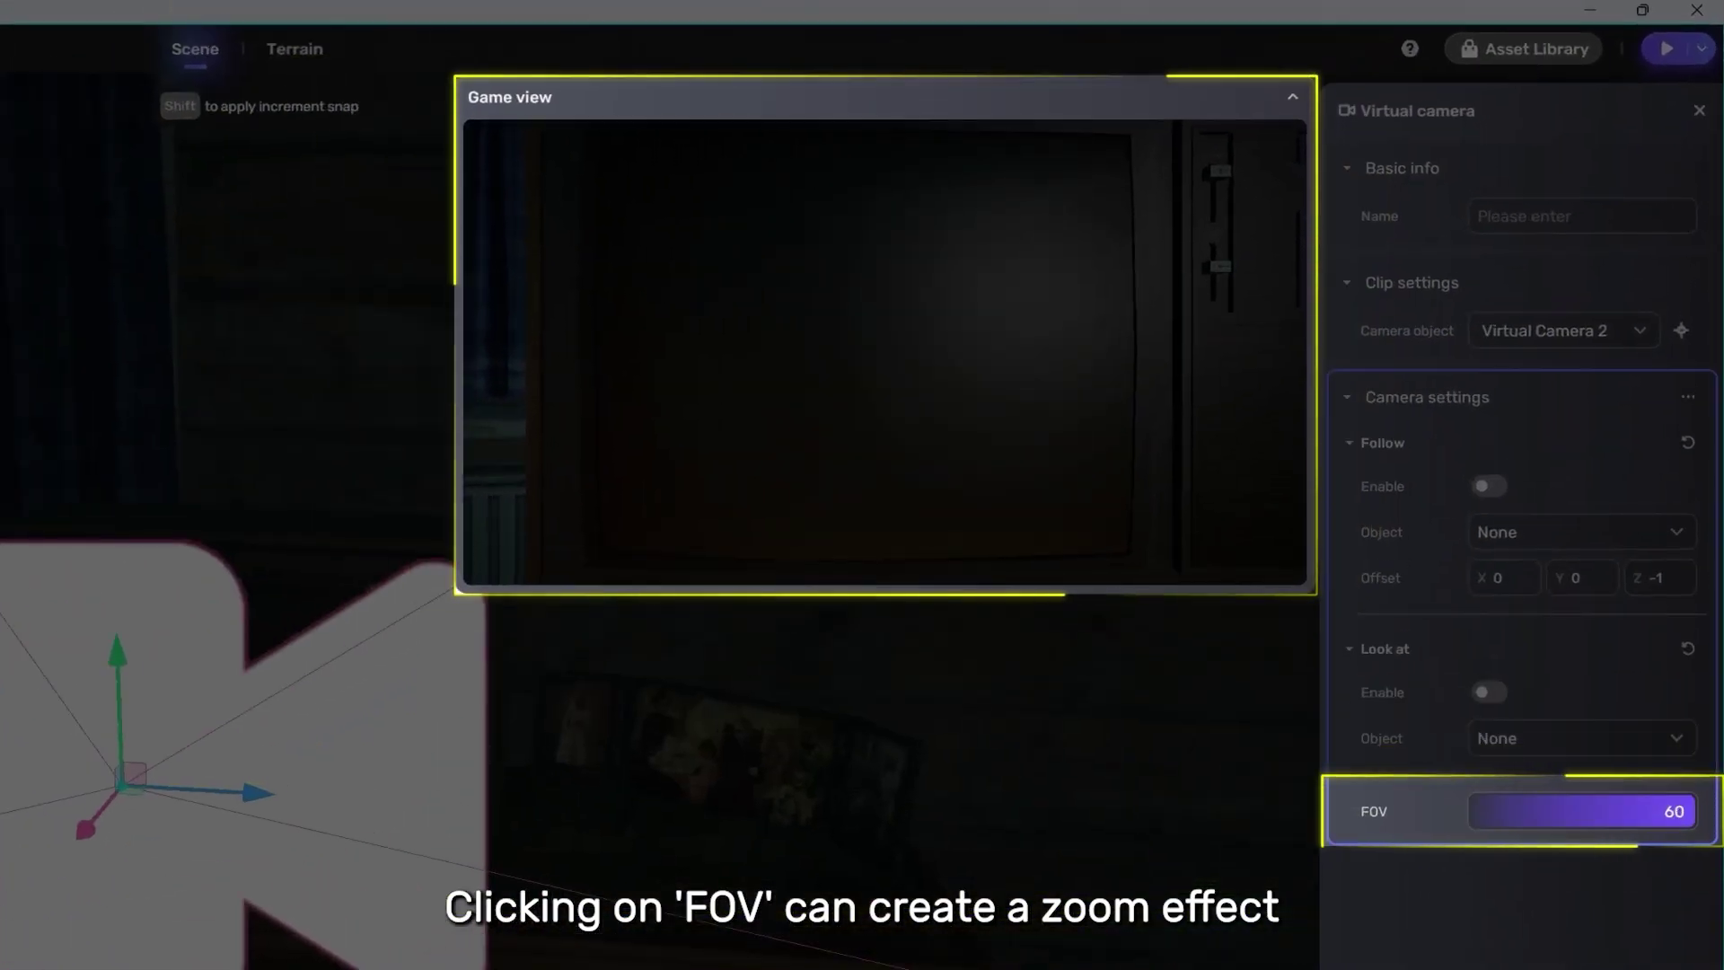
mouse_move(1670, 811)
mouse_down()
mouse_move(1635, 812)
mouse_move(1665, 812)
mouse_up()
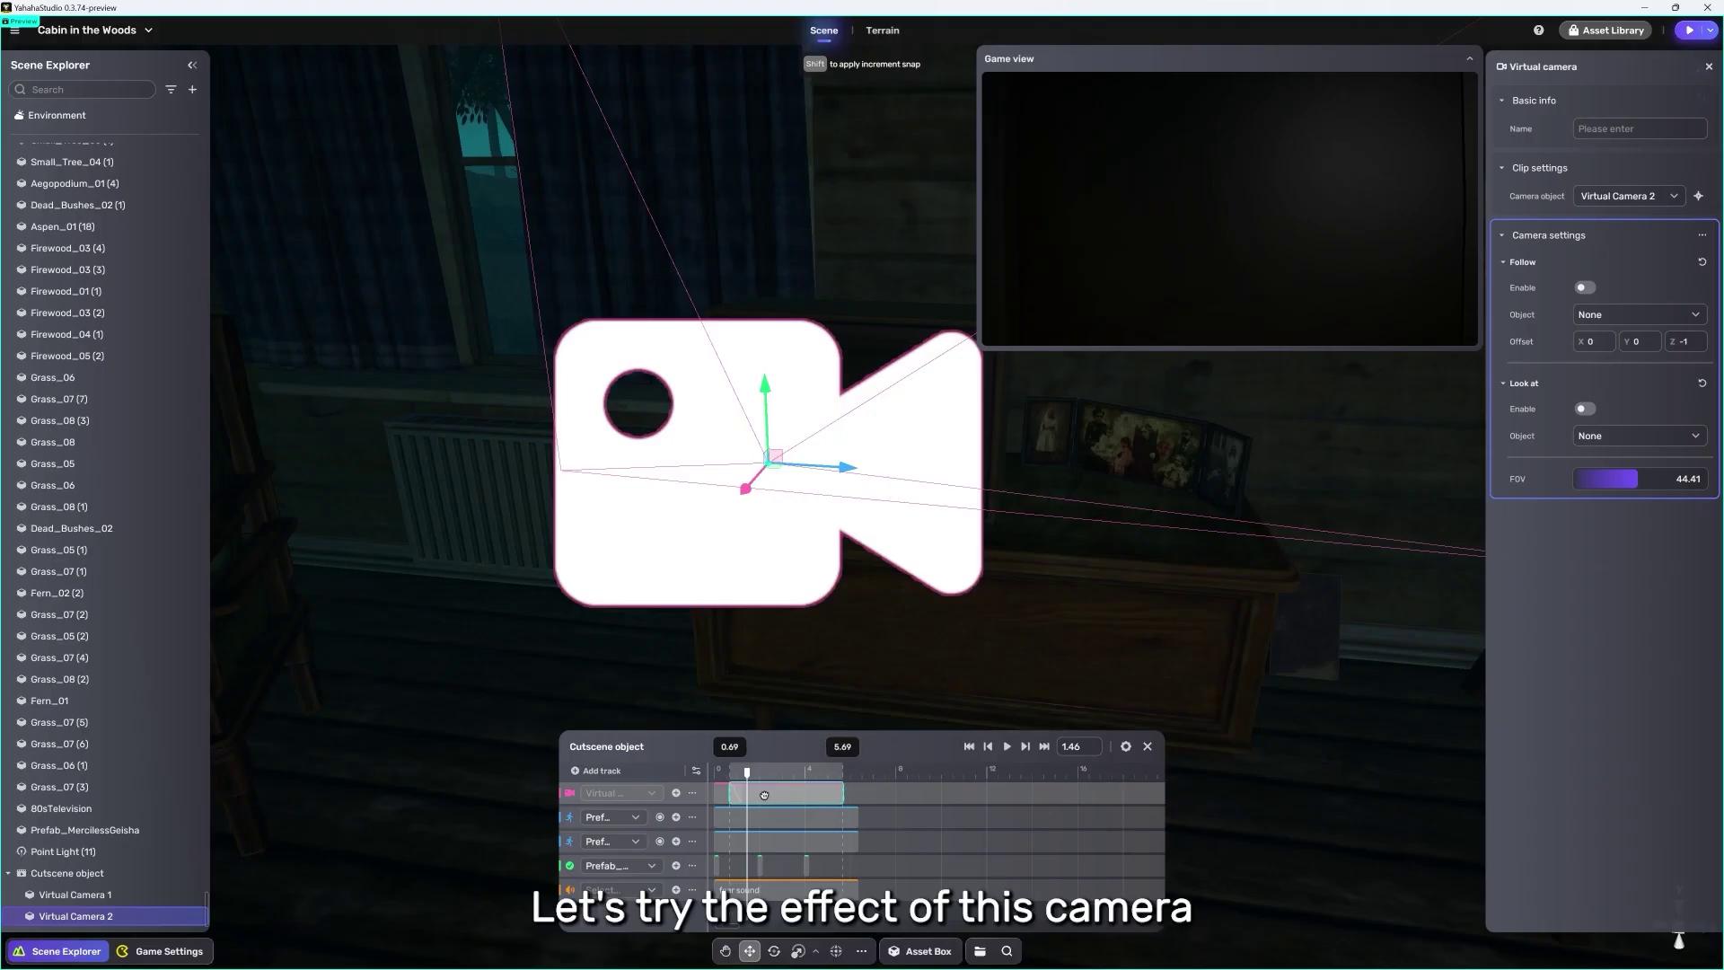
Preview the camera blend from the start, end the second camera clip at about 1.88 seconds, and attach a third clip directly after it without blending
drag(747, 774, 710, 775)
key(space)
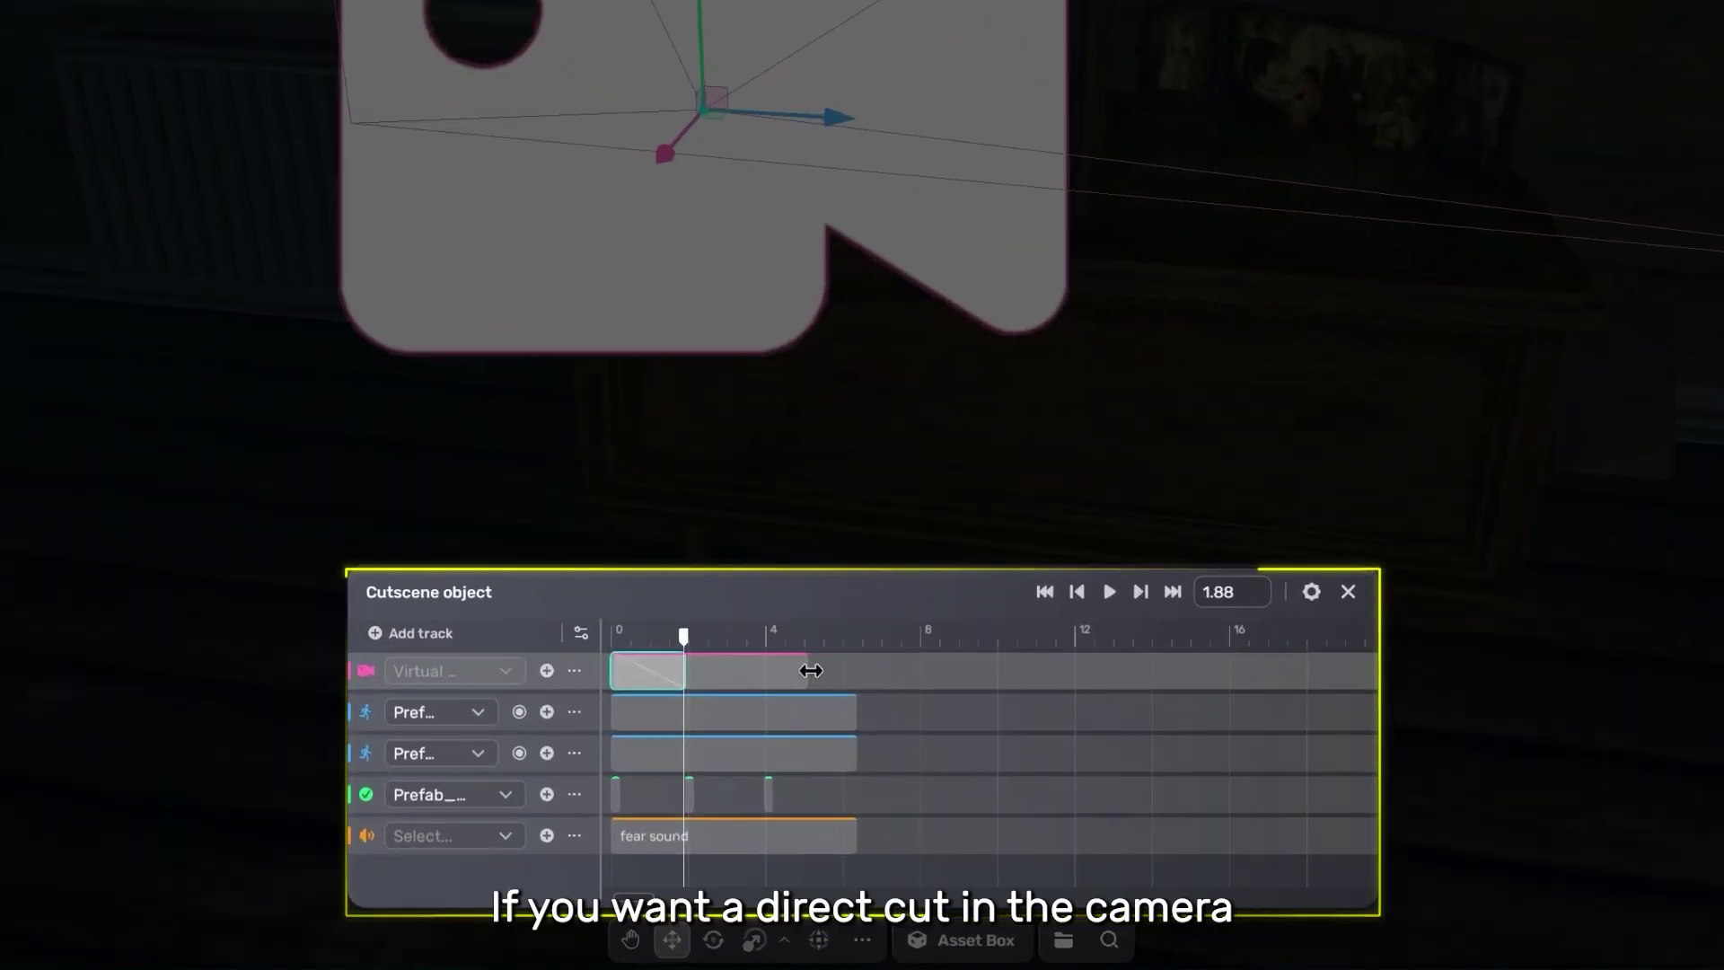
drag(829, 796, 758, 789)
click(547, 671)
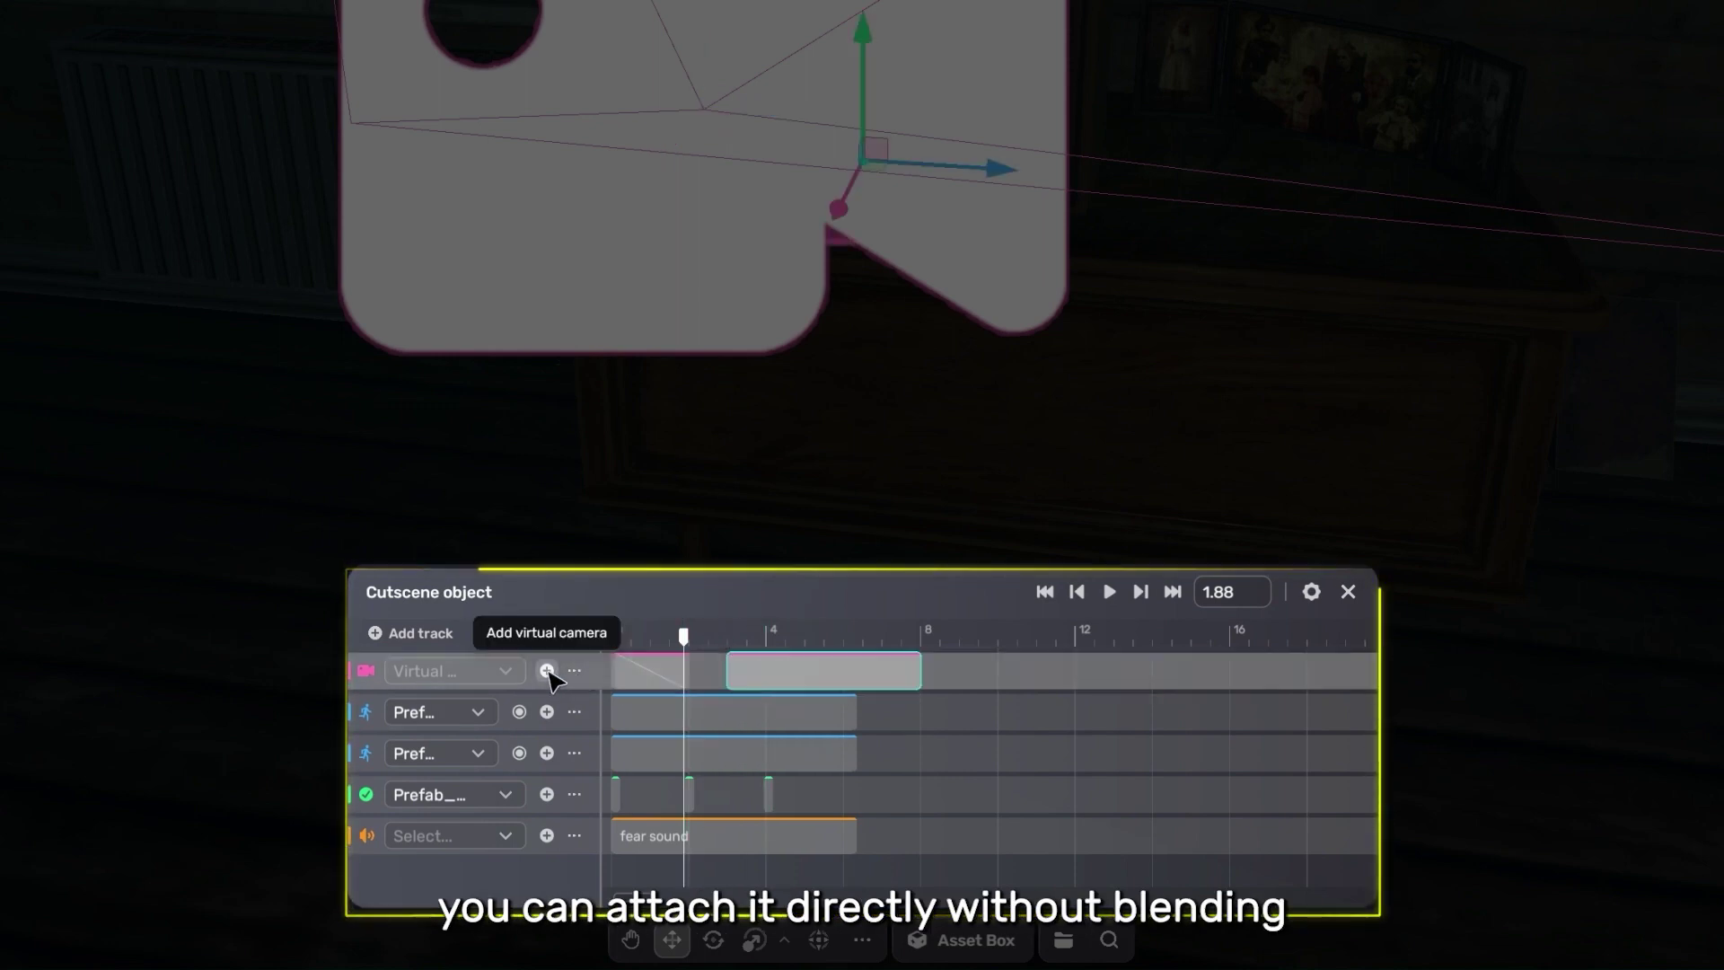
drag(766, 669, 698, 635)
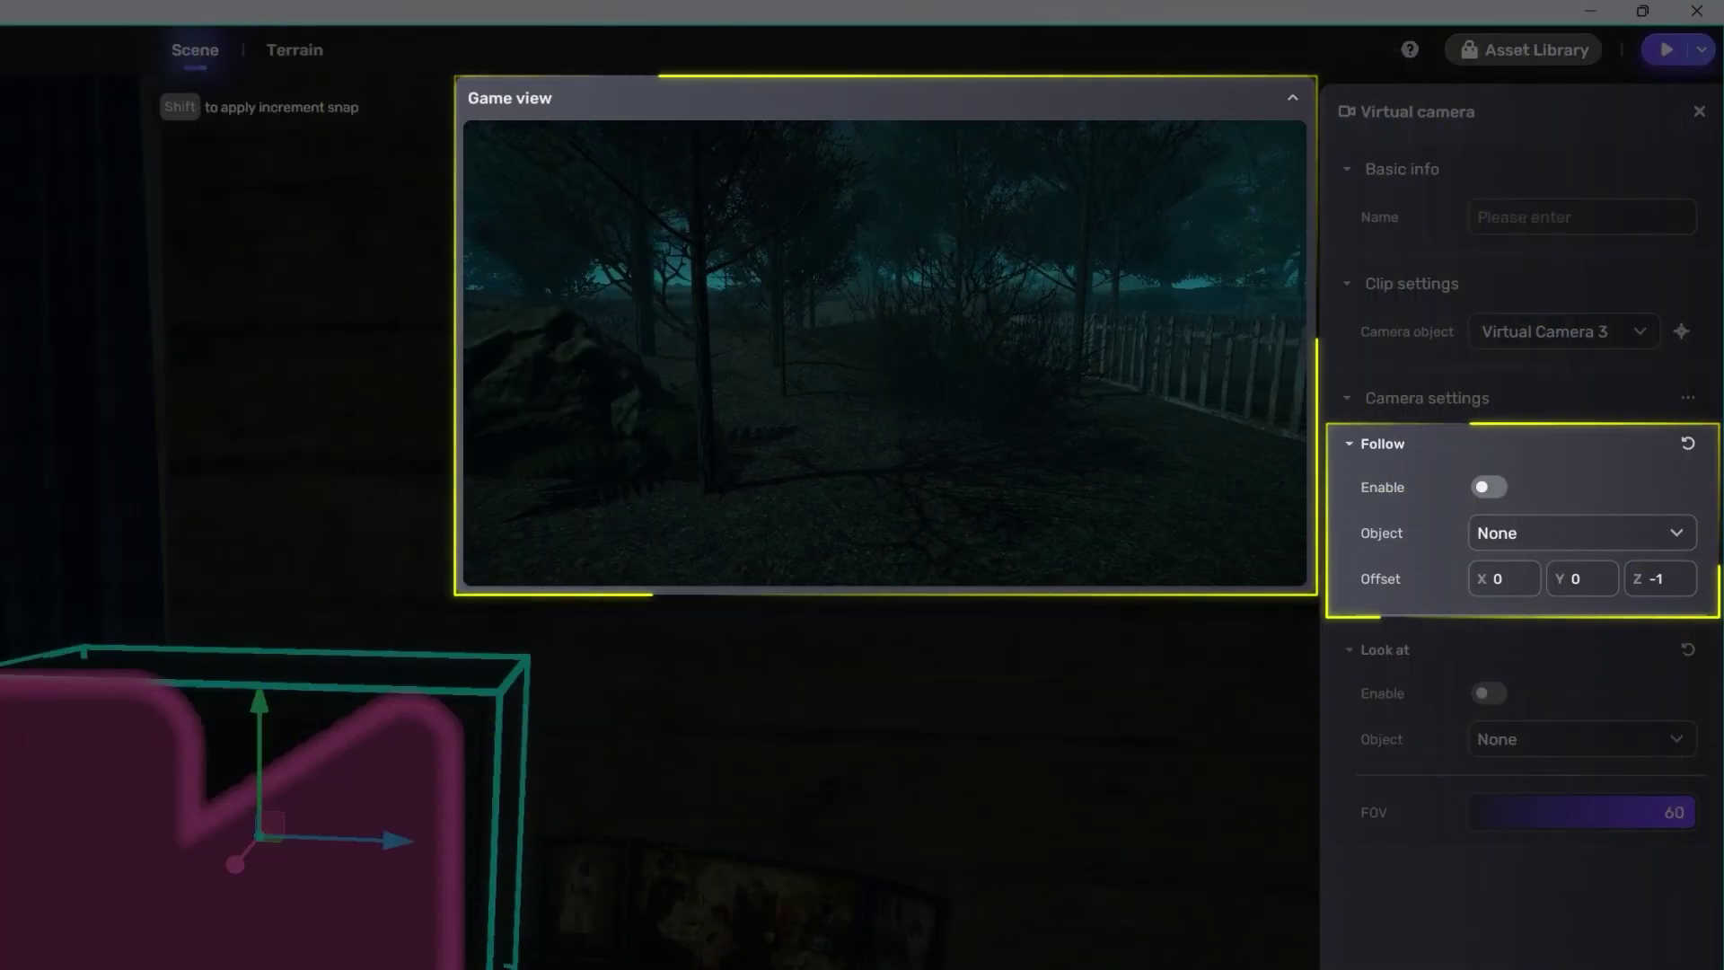
Make Virtual Camera 3 follow Prefab_MercilessGeisha with the offset set to Y 1 and Z 1
click(1490, 489)
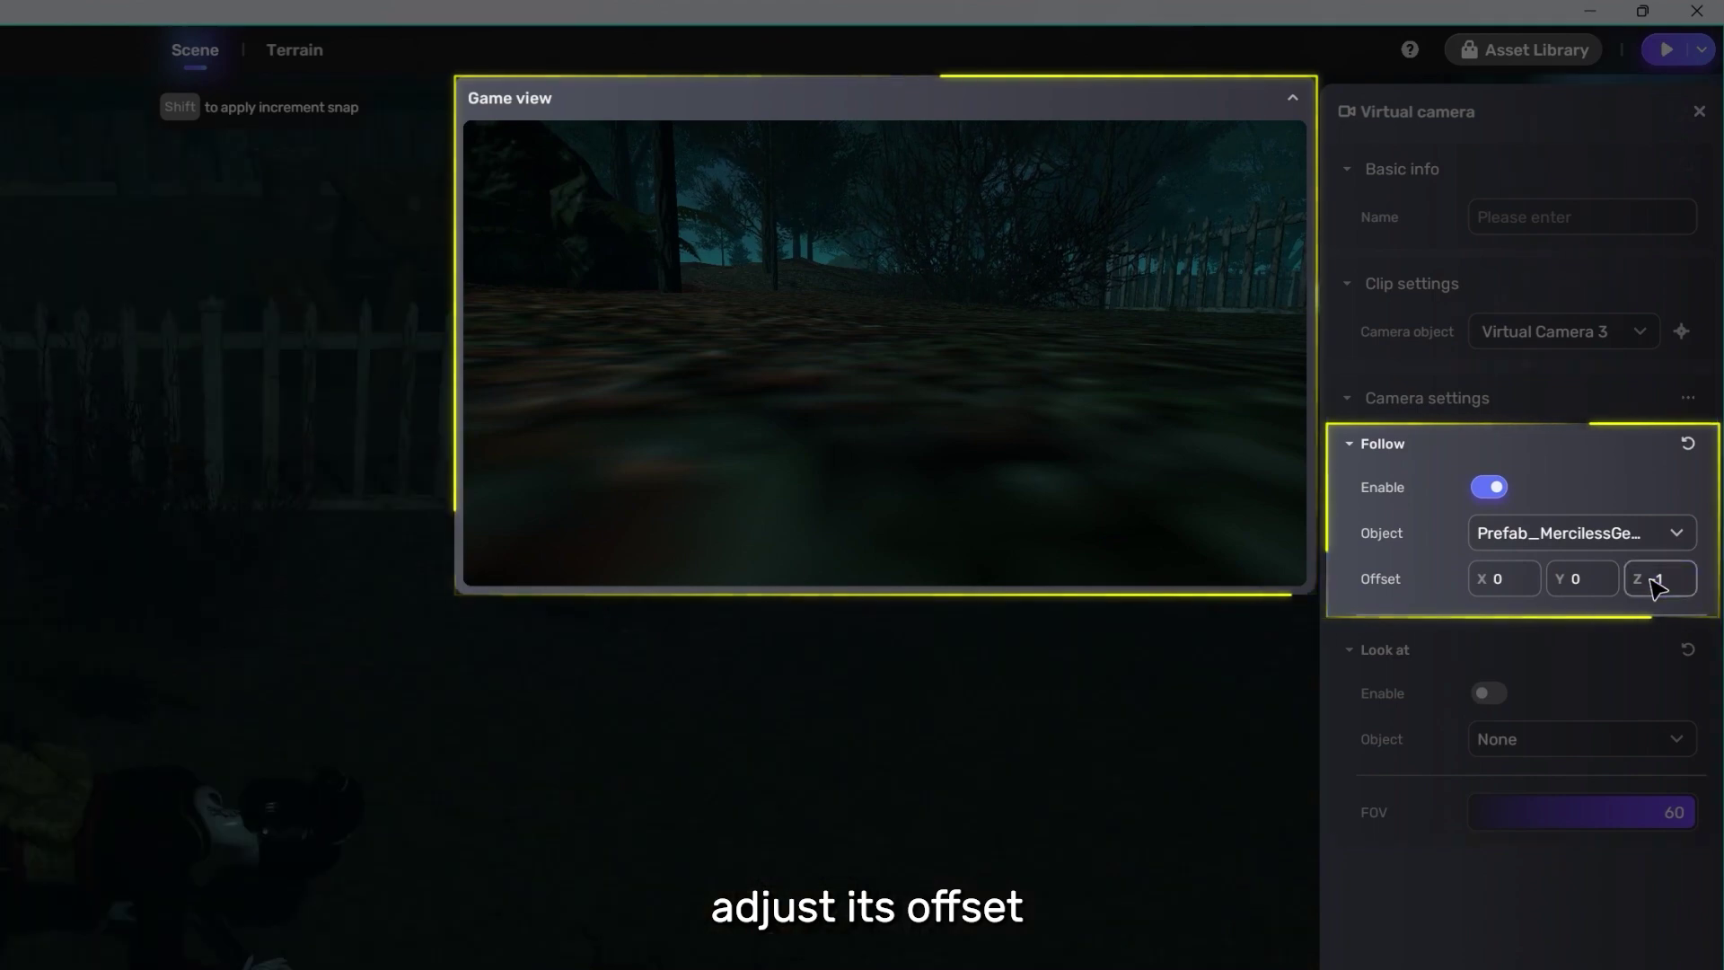
drag(1654, 582, 1699, 594)
drag(1556, 579, 1575, 579)
Rotate Virtual Camera 3 to frame the crawling geisha and set the Follow offset's Z to 1.5
key(e)
drag(415, 576, 383, 603)
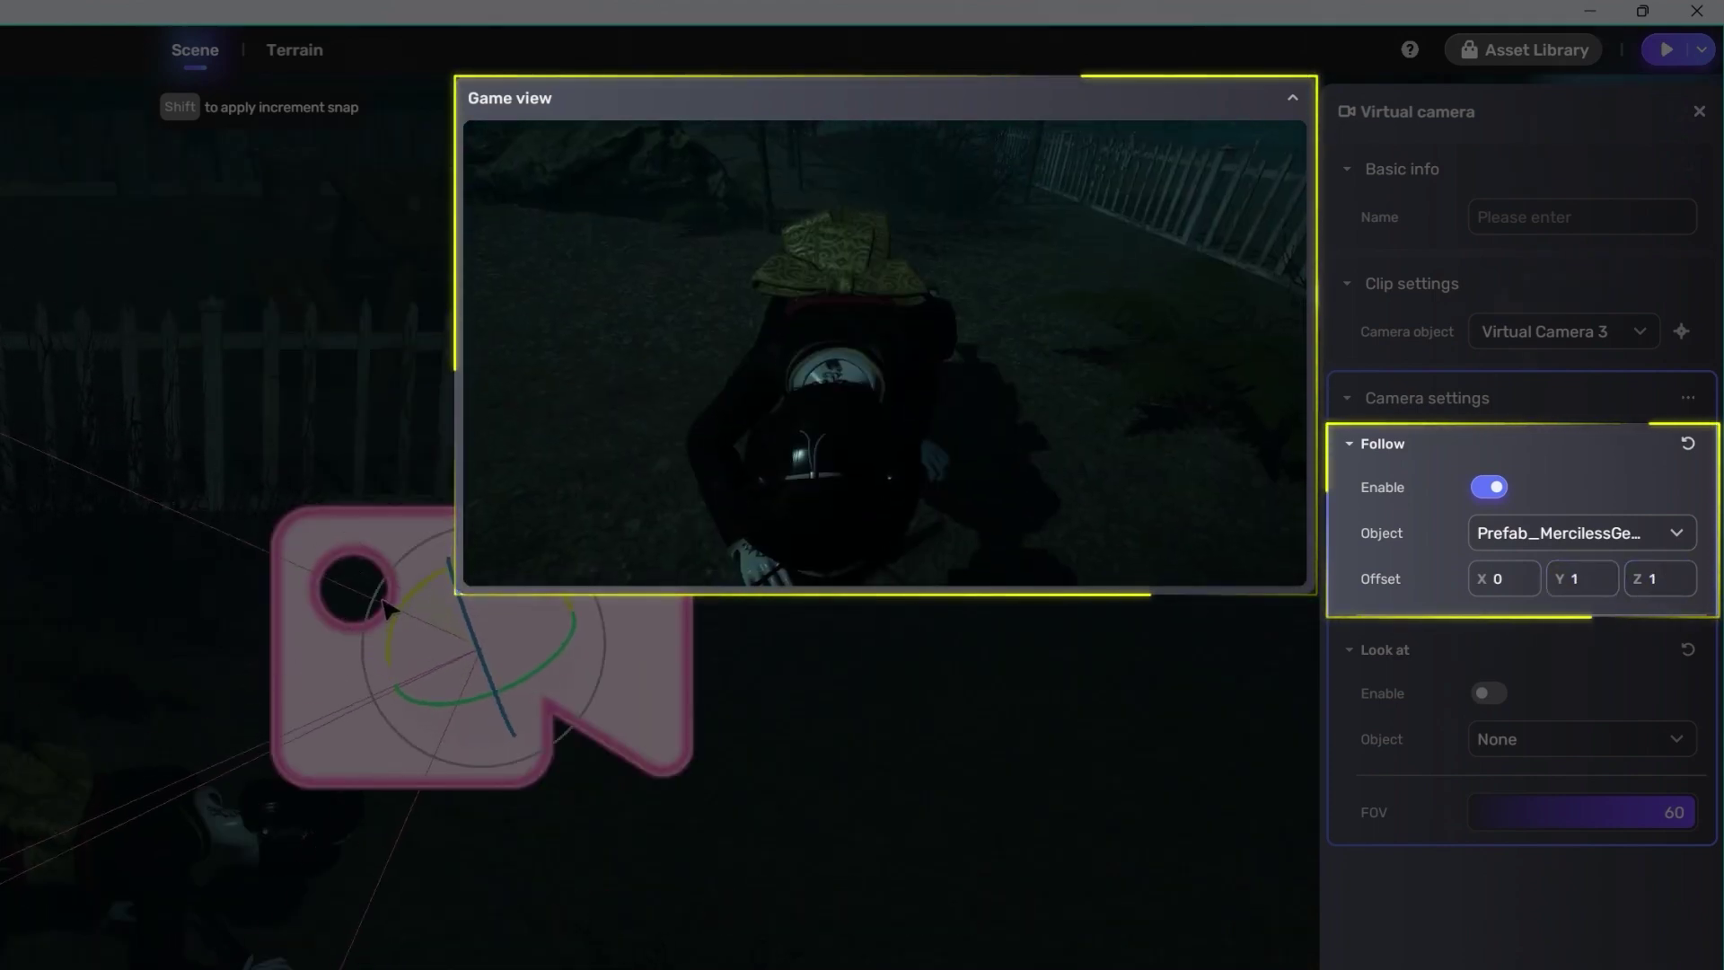
text(.3)
key(Return)
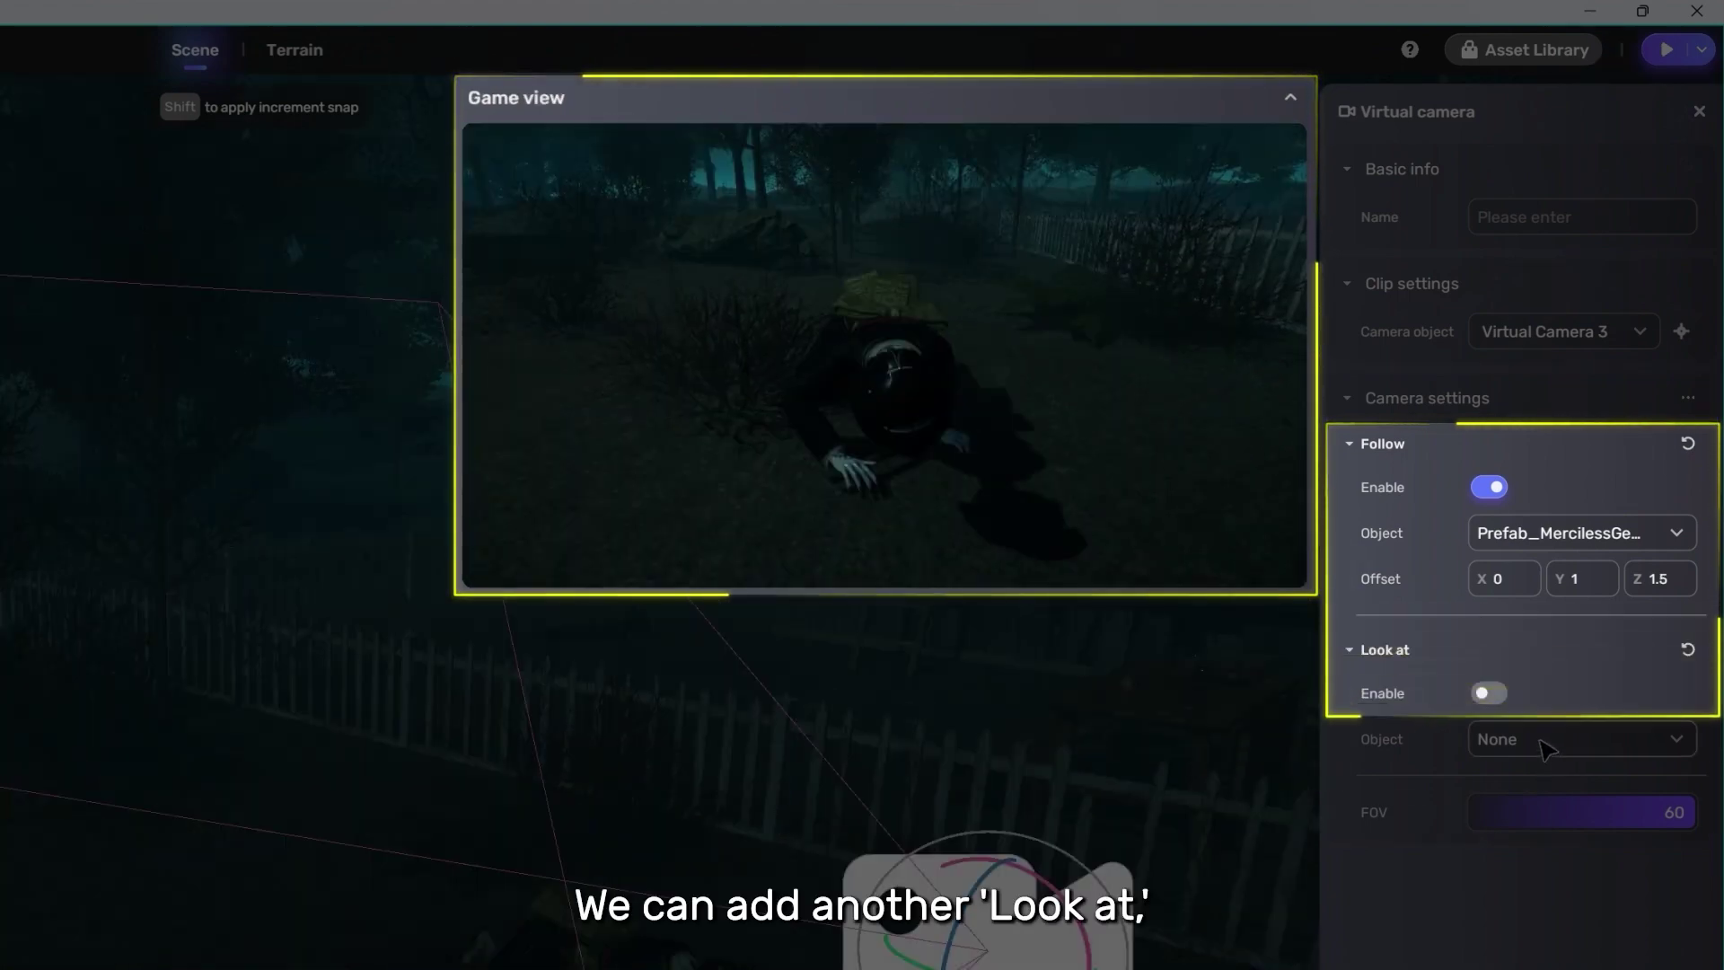
Make Virtual Camera 3 look at Prefab_MercilessGeisha and play its clip back repeatedly to check the follow and look-at motion
drag(1715, 799, 1617, 751)
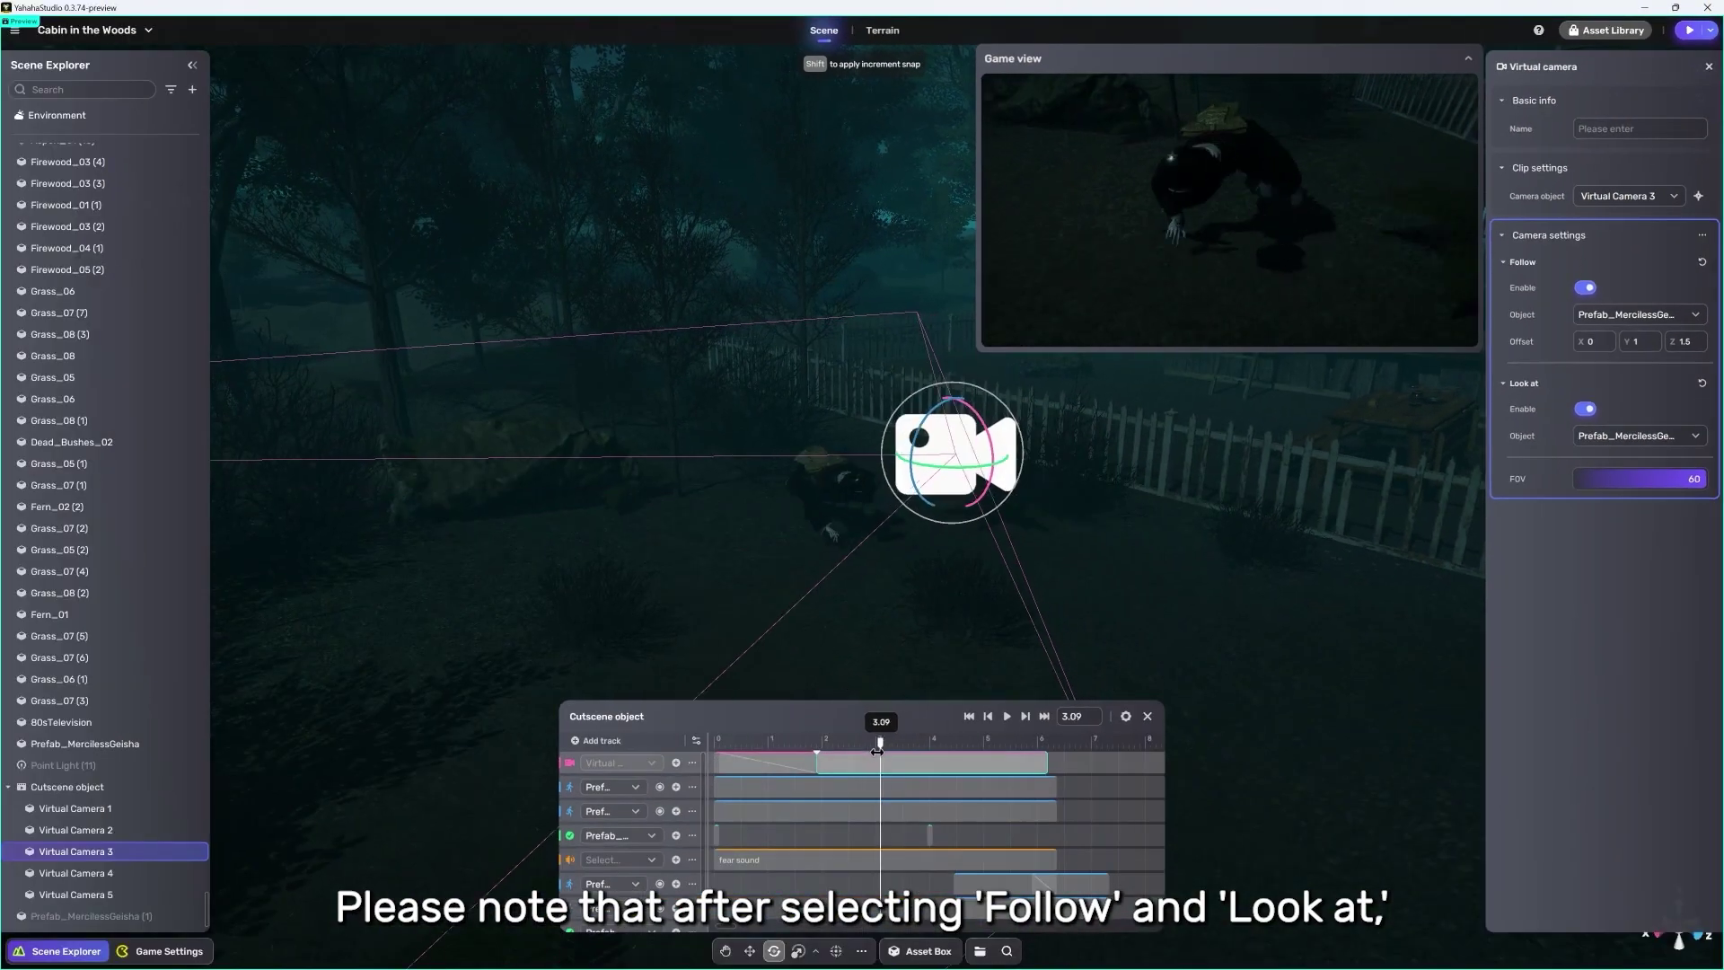
key(space)
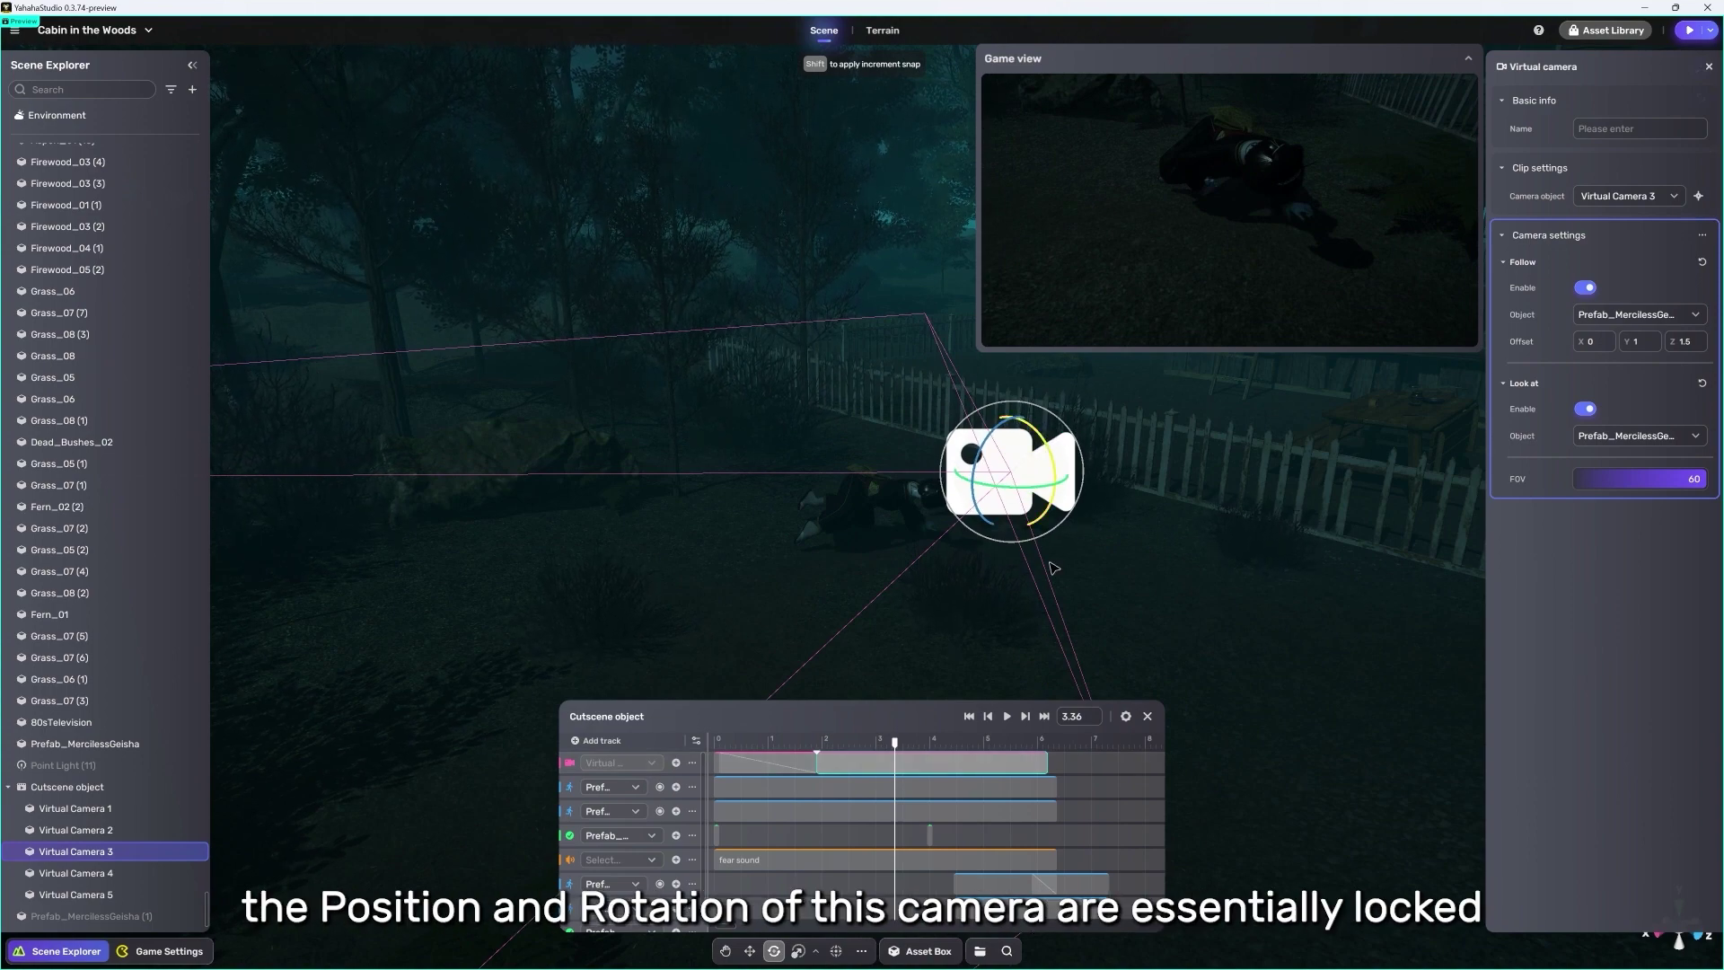
drag(894, 736, 830, 736)
key(space)
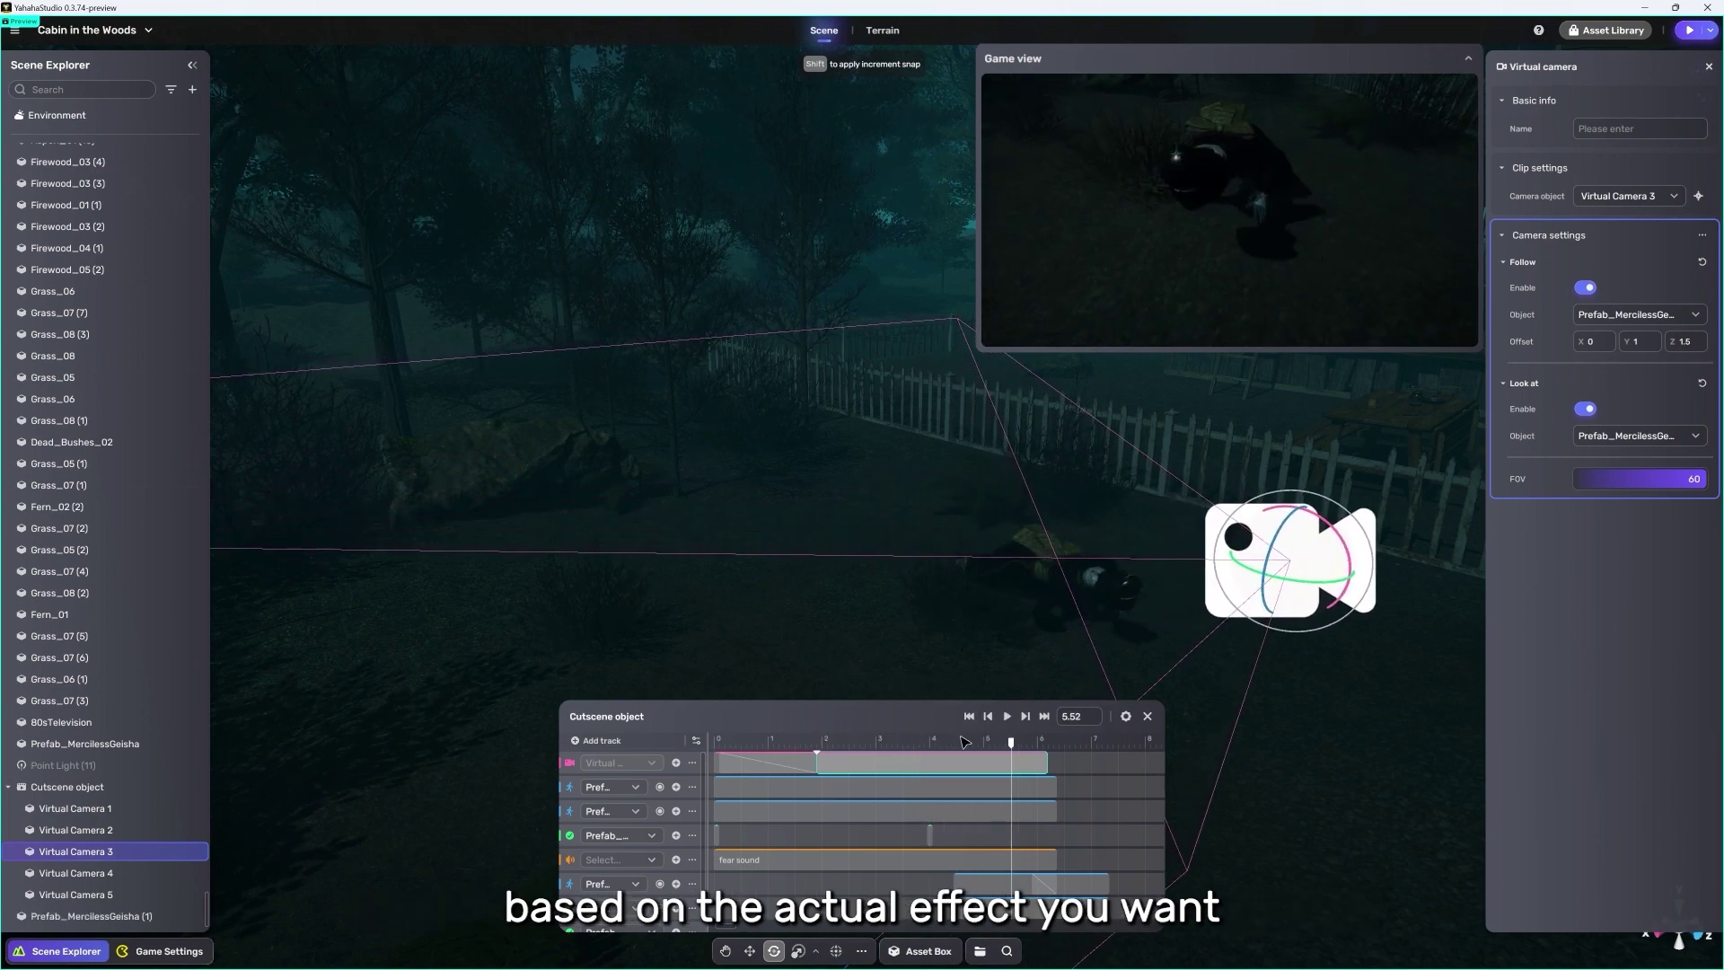
drag(963, 741, 827, 740)
key(space)
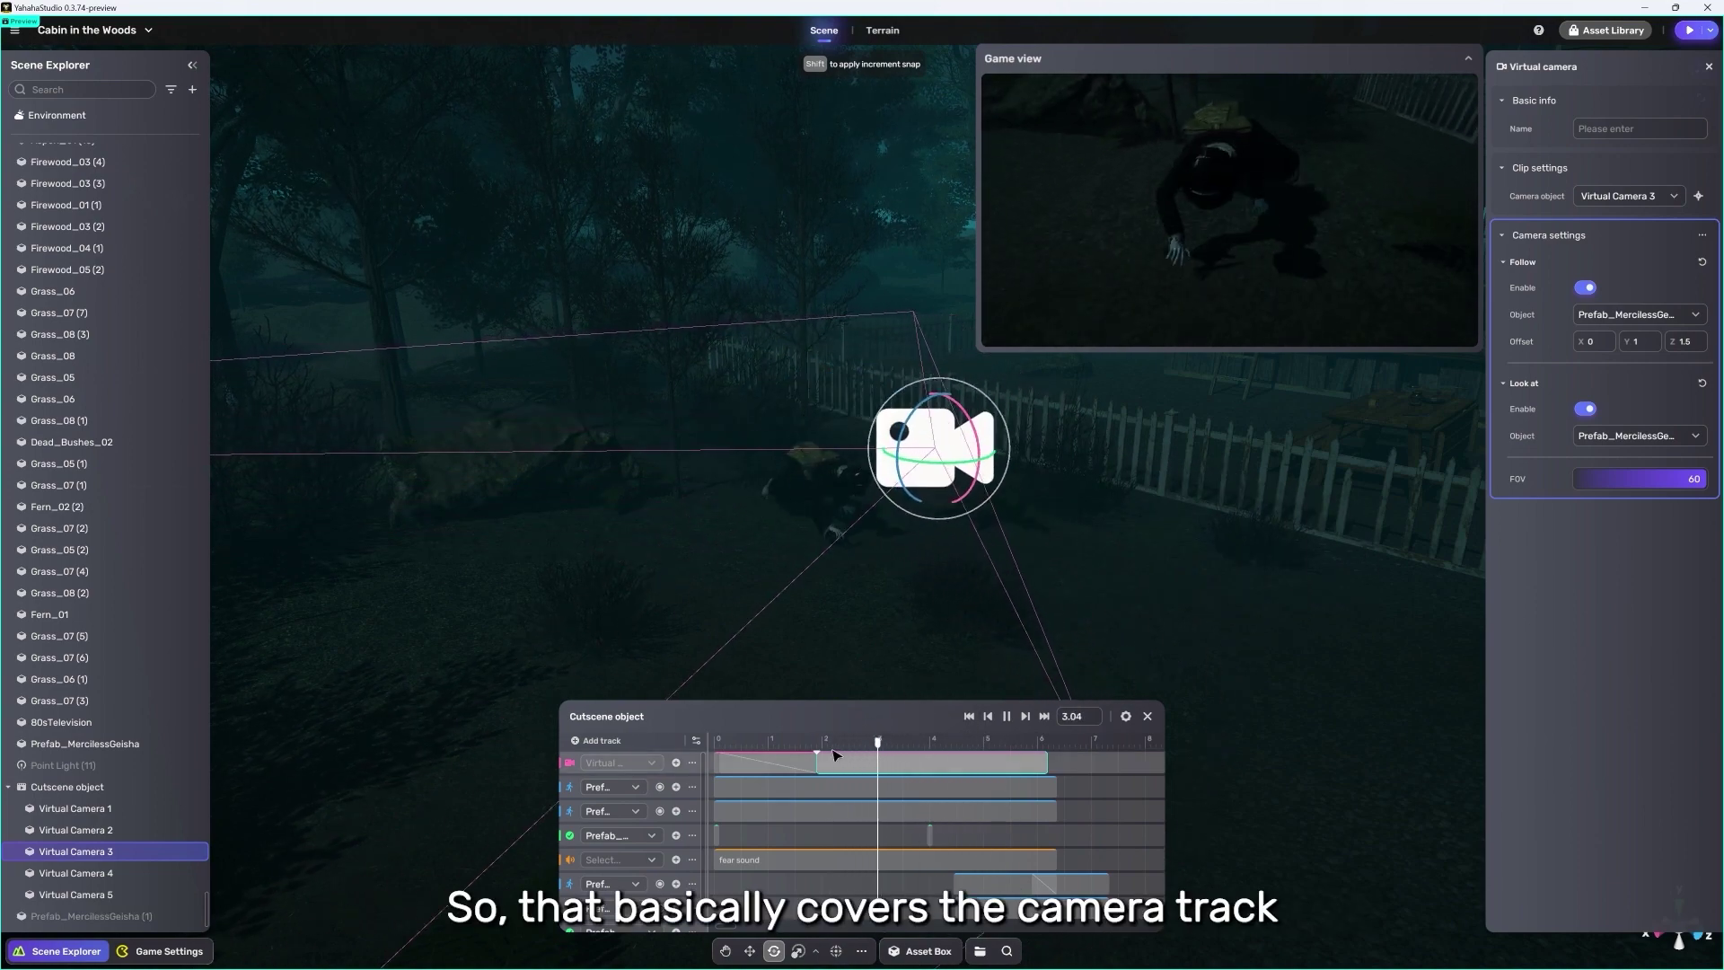